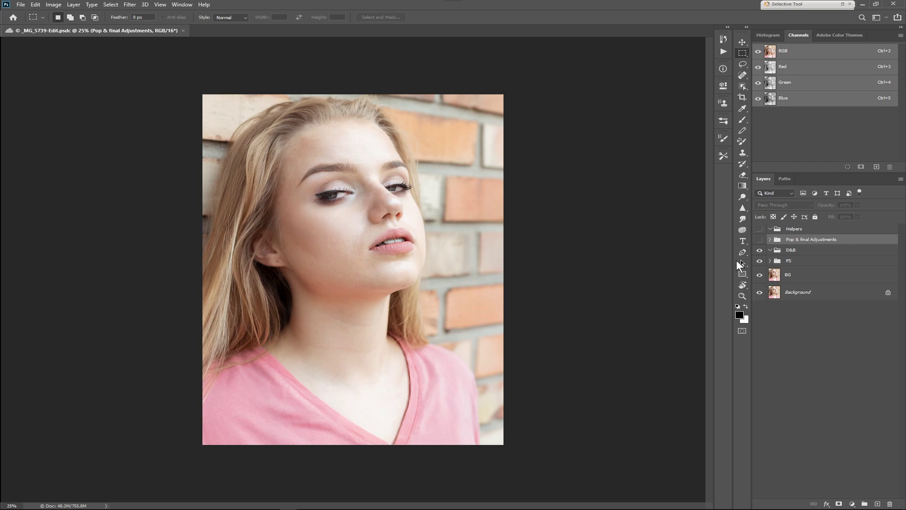
Delete the existing D&B group and create a new empty group named D&B above the FS group.
left_click(797, 255)
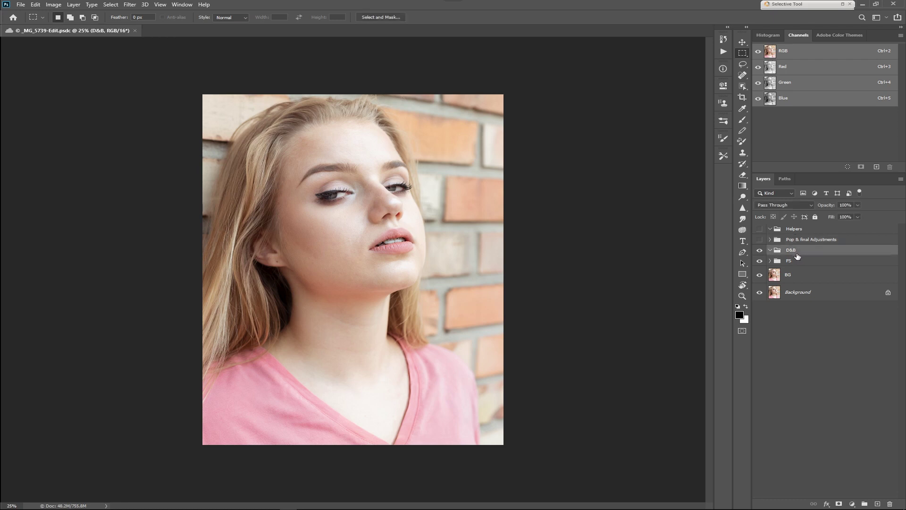
left_click_drag(784, 254, 889, 503)
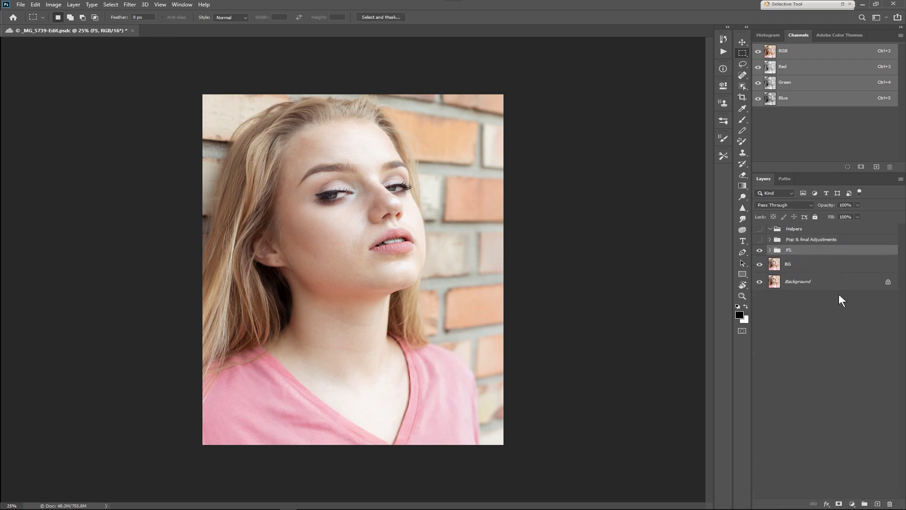
left_click(865, 504)
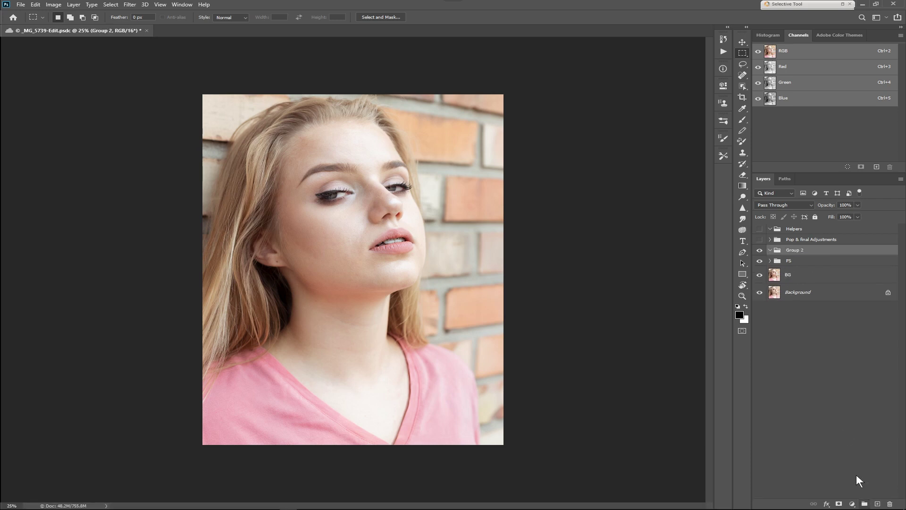
double_click(793, 254)
type("D&B")
key("Return")
Add a Curves adjustment layer inside the D&B group and duplicate it.
left_click(852, 504)
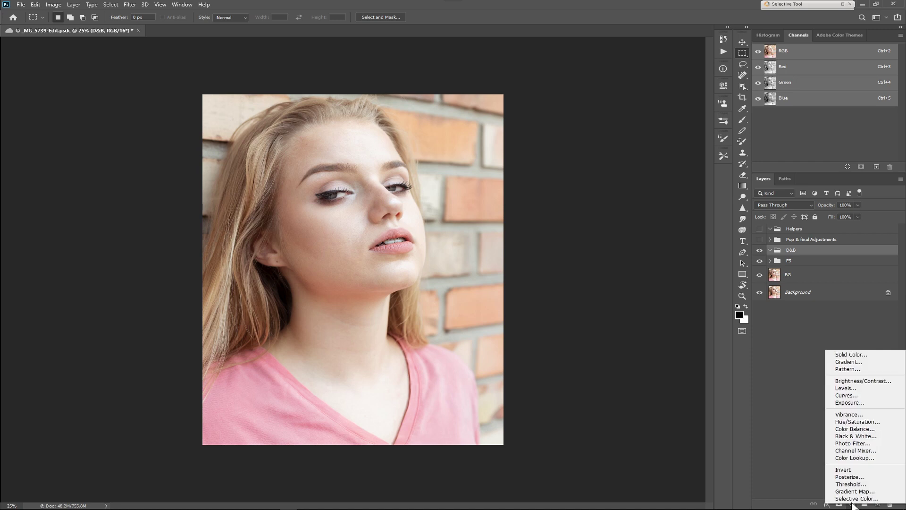
left_click(852, 396)
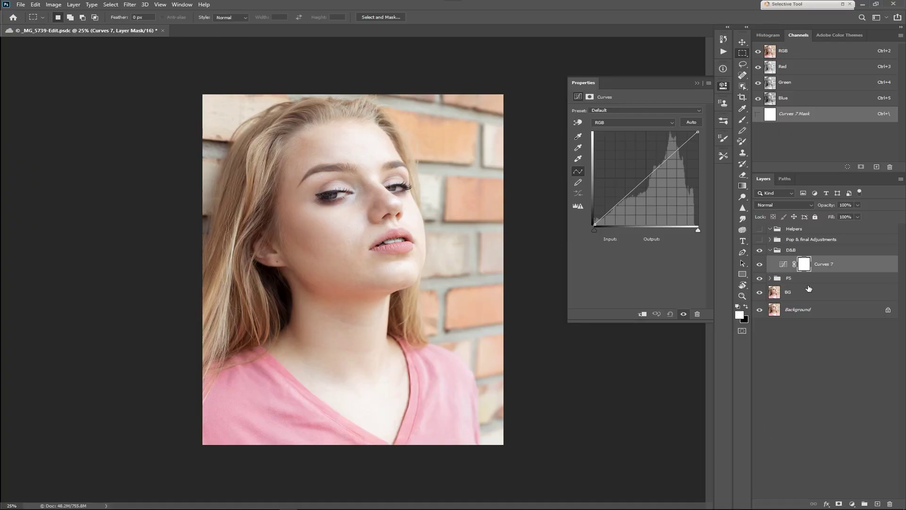
key("ctrl+j")
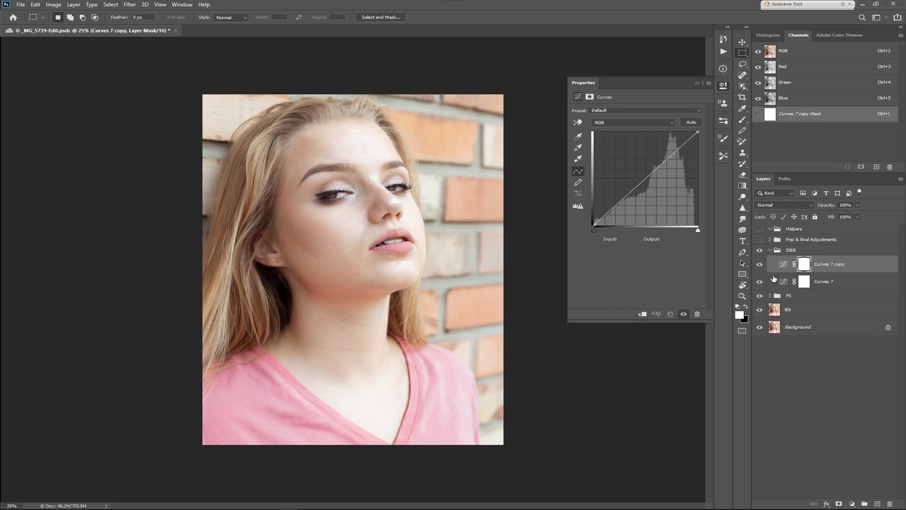
Rename the lower Curves layer BURN and its copy above DODGE.
left_click(823, 284)
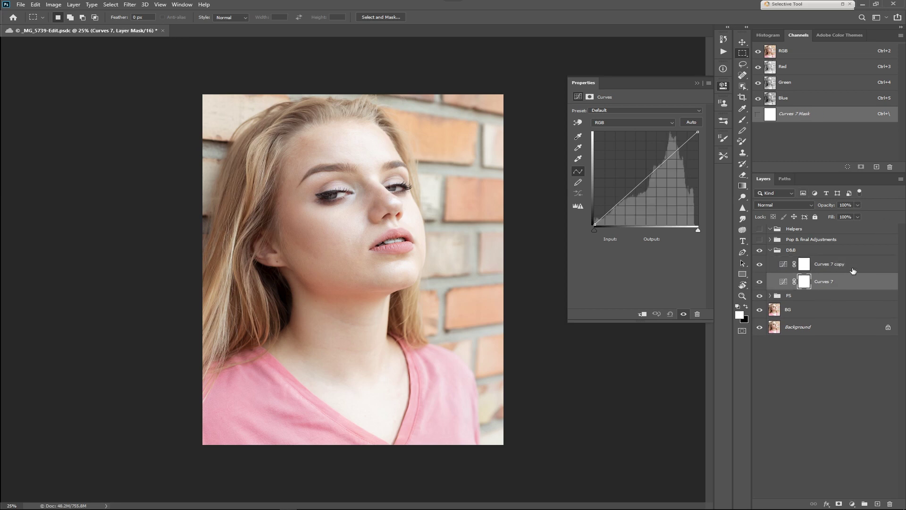
double_click(823, 281)
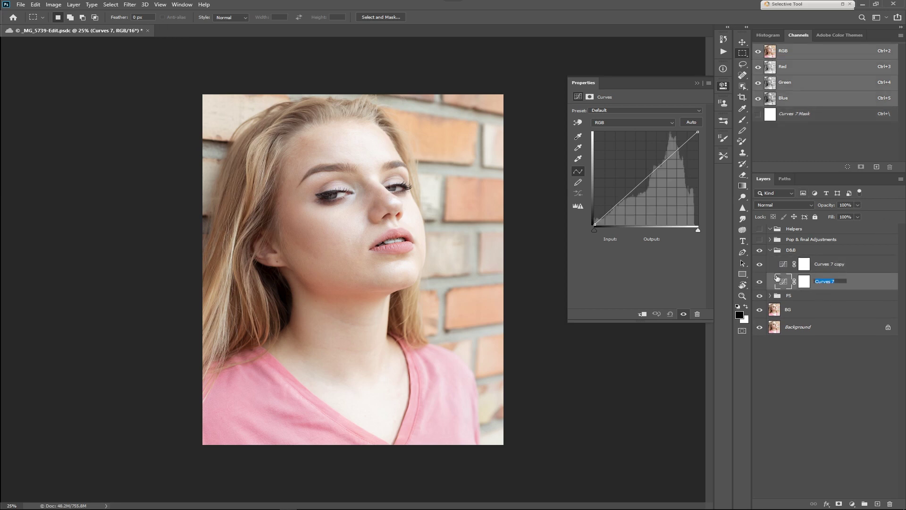
type("BURN")
key("Return")
double_click(831, 265)
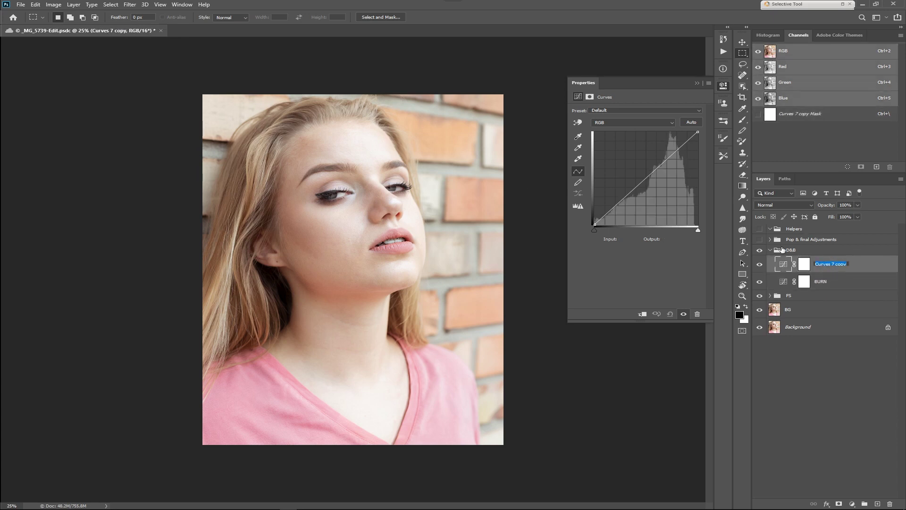
type("DODGE")
key("Return")
key("Return")
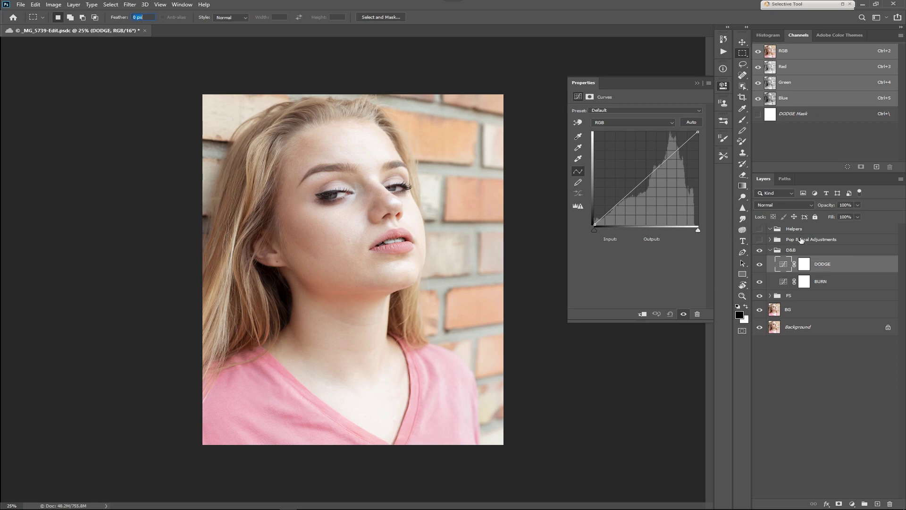
Hide the DODGE layer and set the BURN layer's blend mode to Luminosity.
left_click(759, 264)
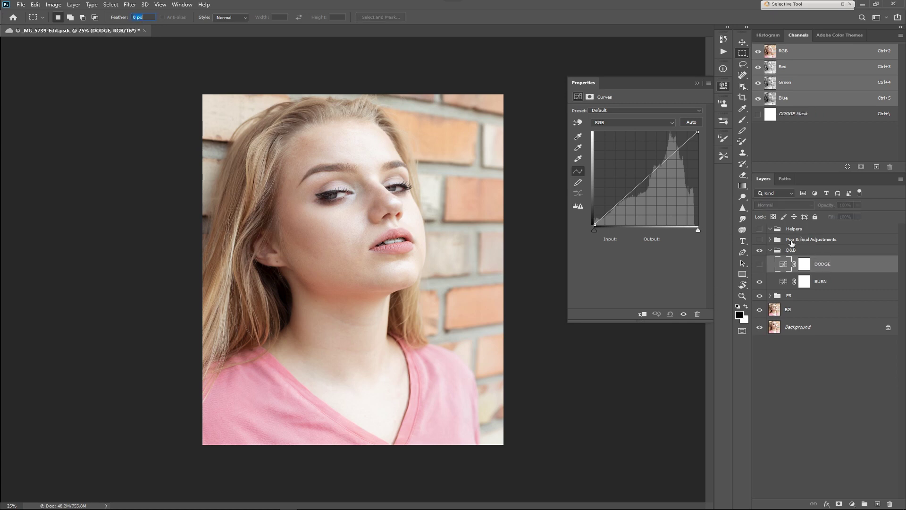
left_click(820, 285)
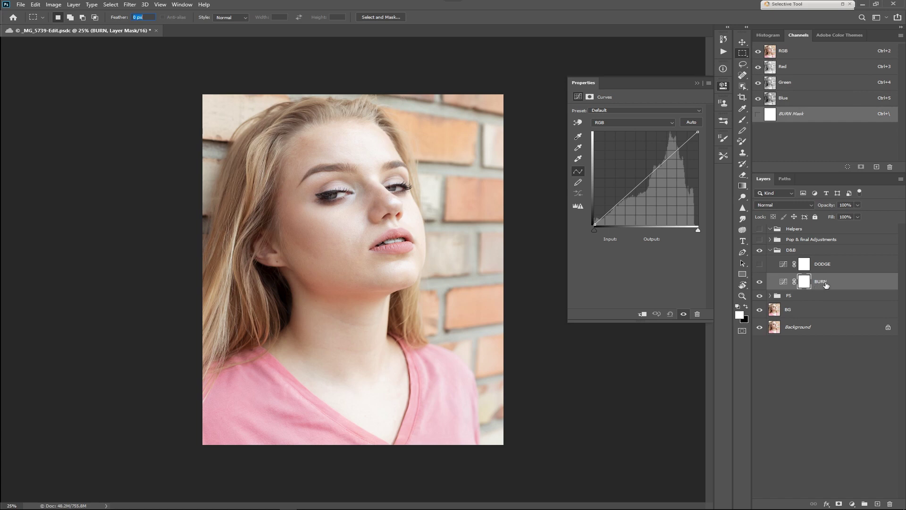
left_click(789, 205)
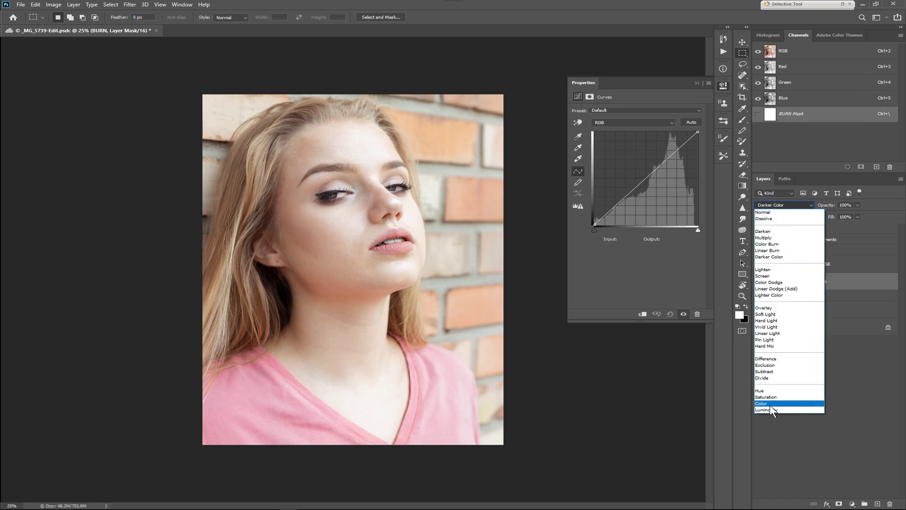
left_click(769, 407)
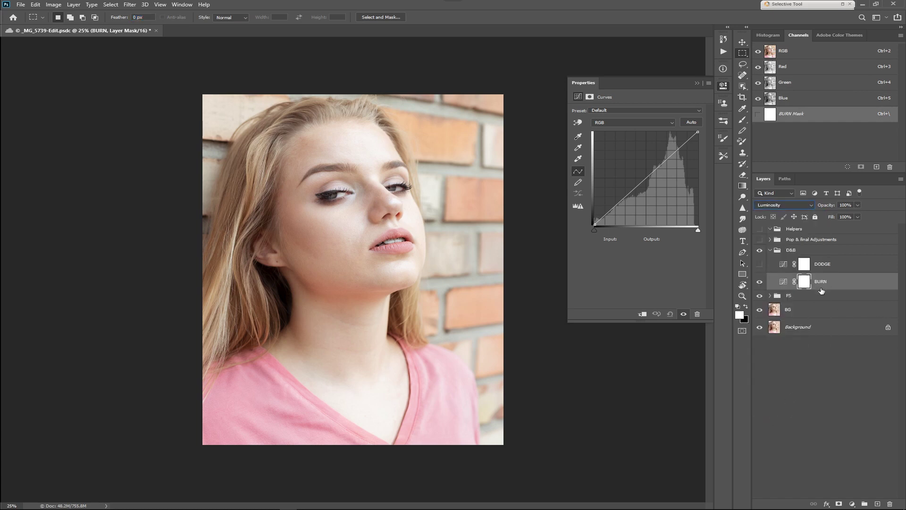
left_click(805, 281)
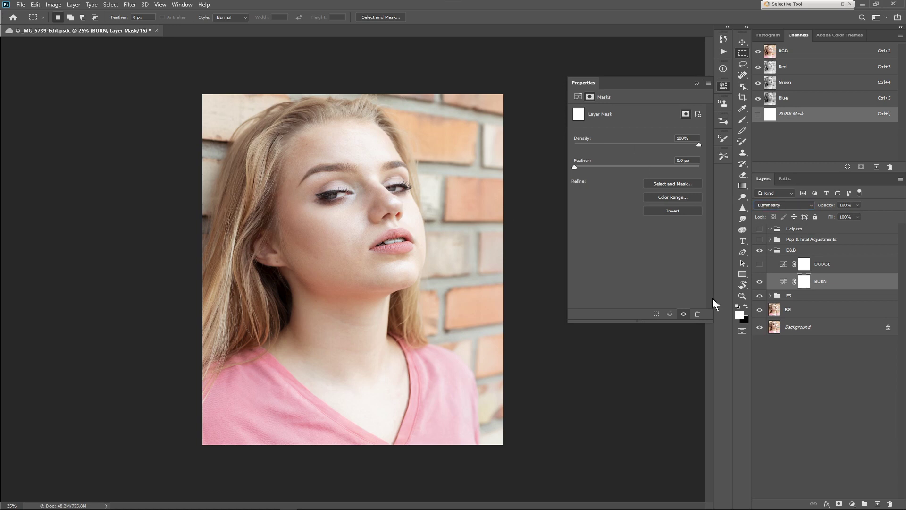
key("ctrl+i")
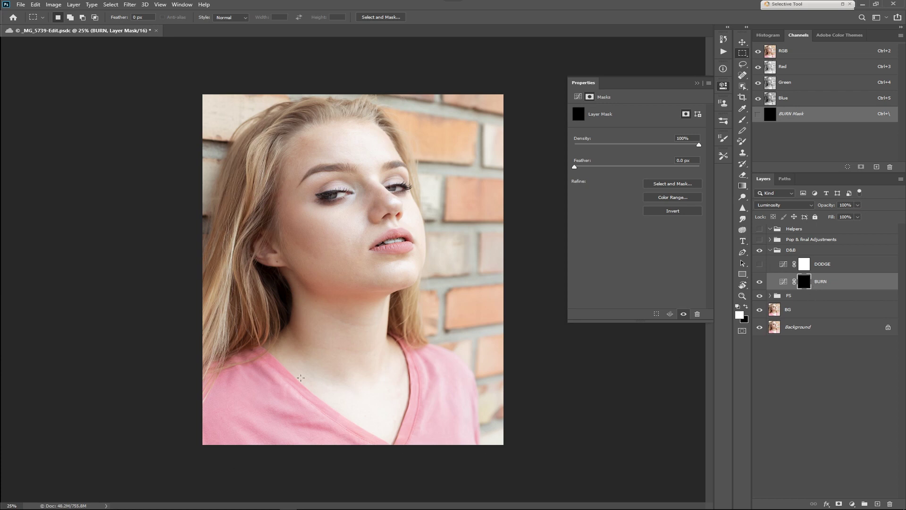
key("ctrl+i")
Darken the BURN curve by lowering its midpoint to about input 125, output 103, and invert the layer's mask to black.
left_click(783, 282)
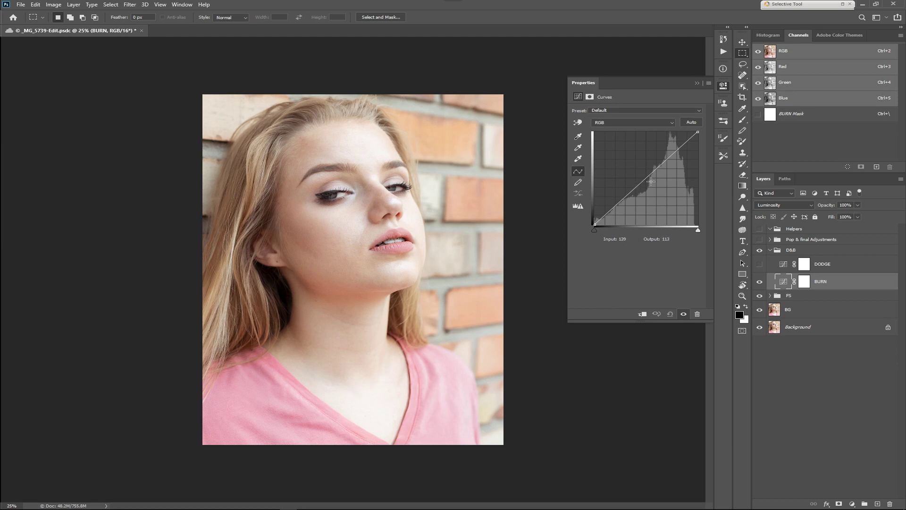
left_click_drag(648, 179, 646, 186)
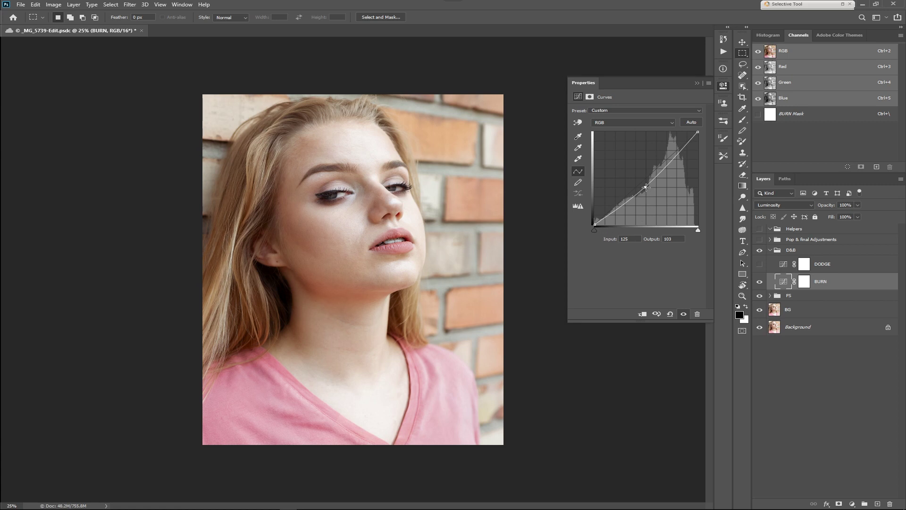
left_click_drag(645, 187, 645, 186)
left_click(805, 282)
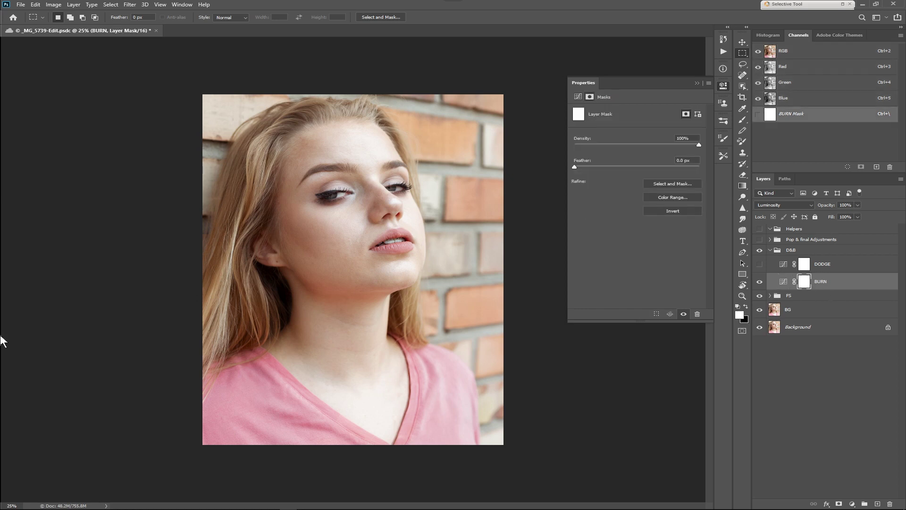
key("ctrl+i")
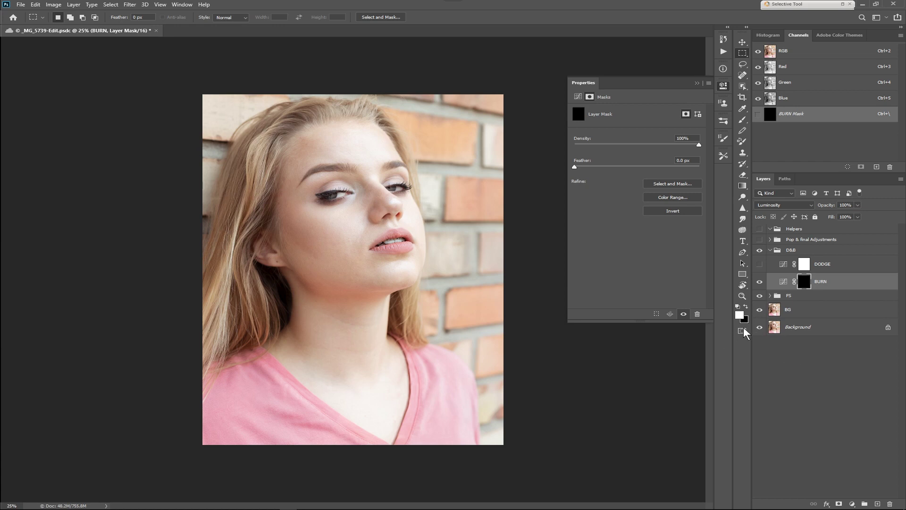
Show the DODGE layer and set its blend mode to Luminosity.
left_click(813, 266)
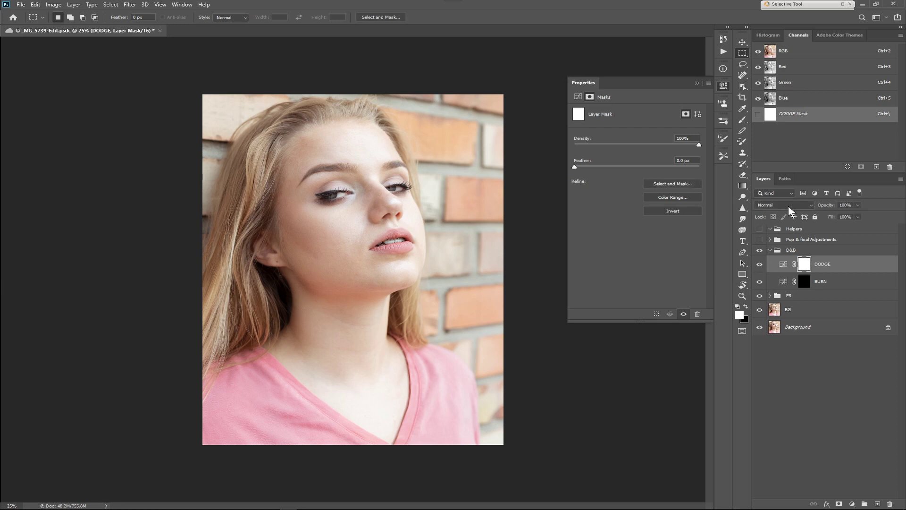
left_click(789, 206)
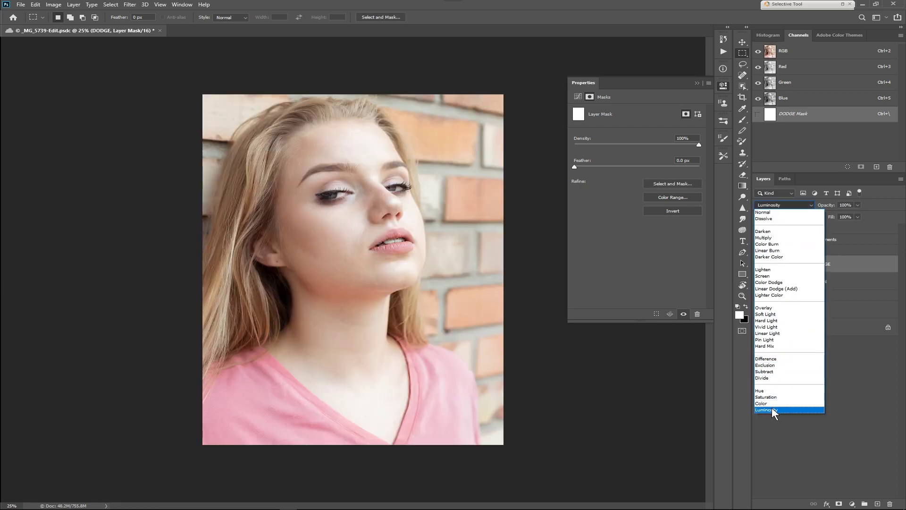
left_click(772, 409)
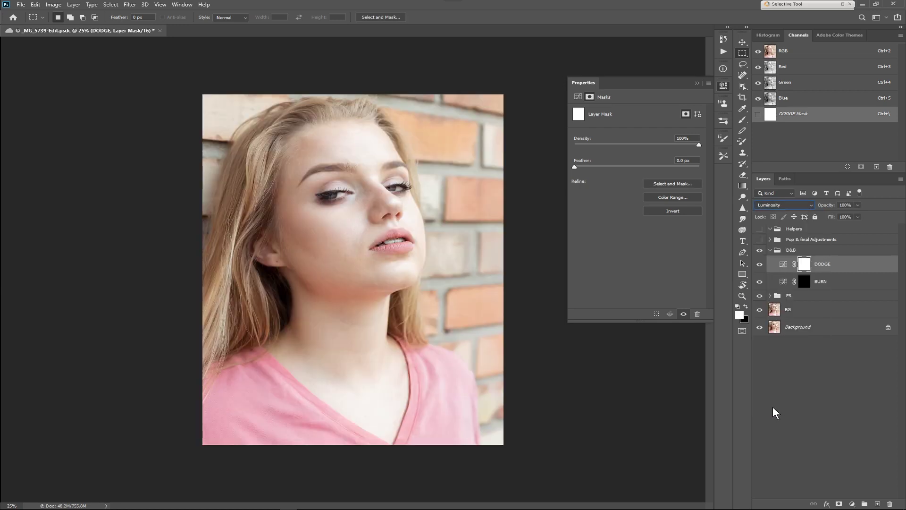
Brighten the DODGE curve by raising its midpoint to about input 128, output 152, and invert the layer's mask to black.
left_click(784, 266)
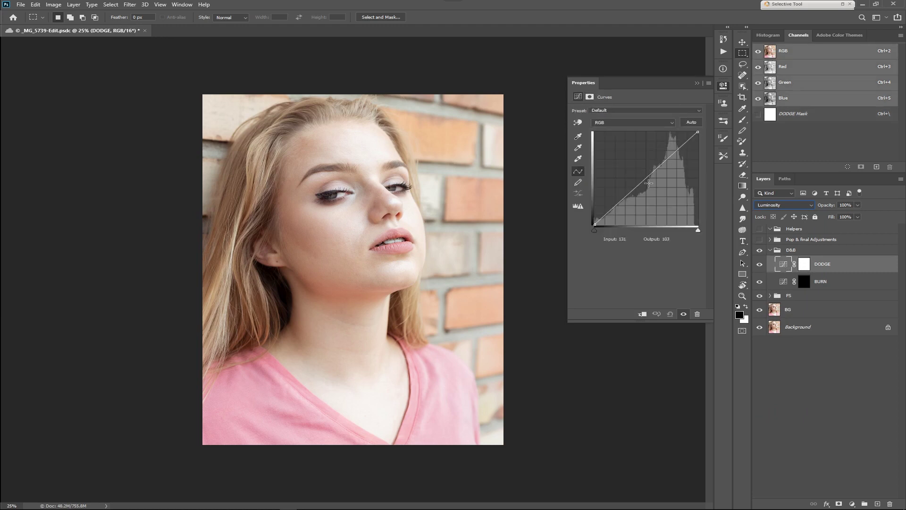
left_click_drag(646, 177, 646, 169)
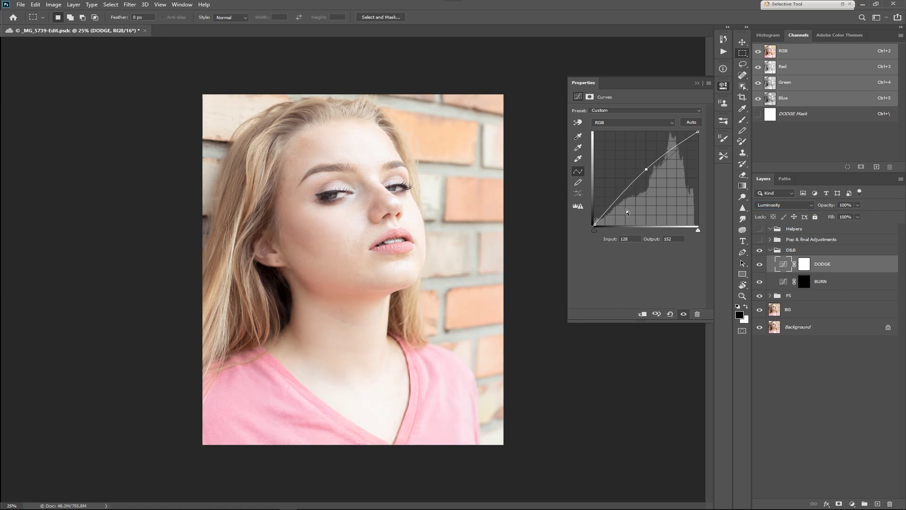
left_click_drag(646, 169, 646, 169)
left_click(697, 83)
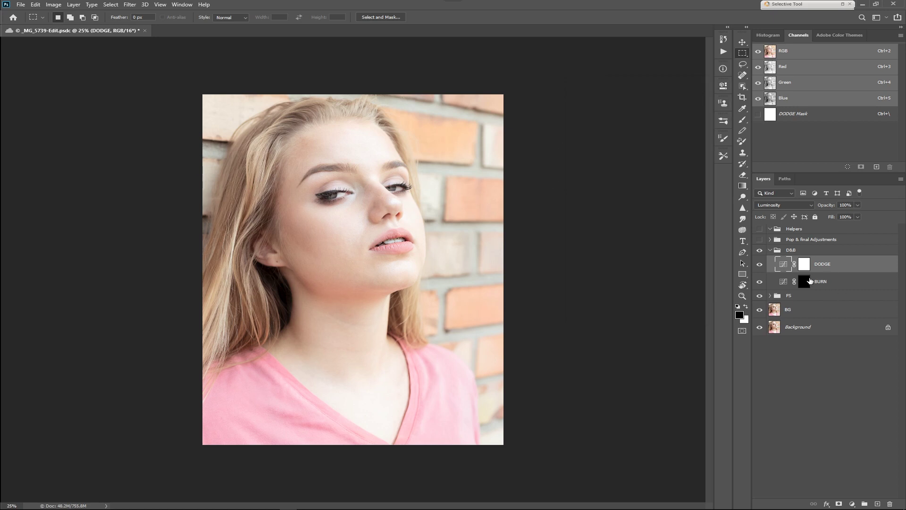
left_click(804, 265)
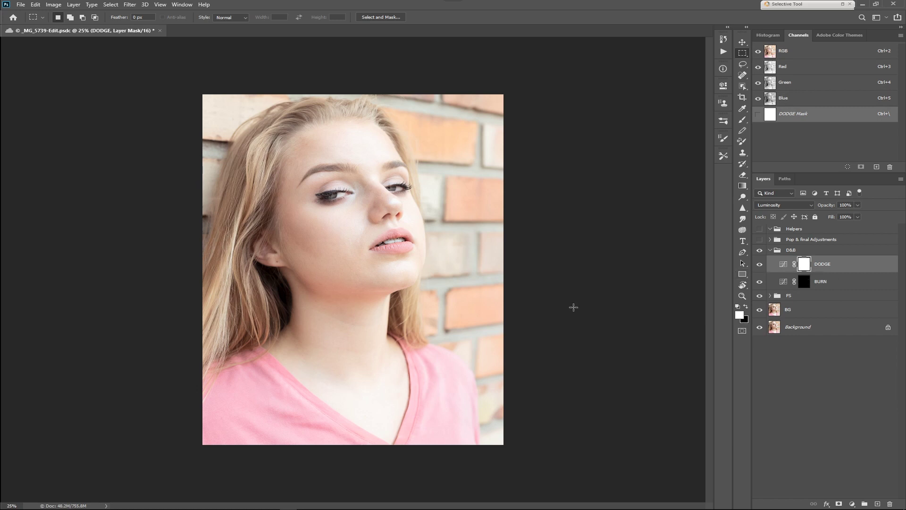
key("ctrl+i")
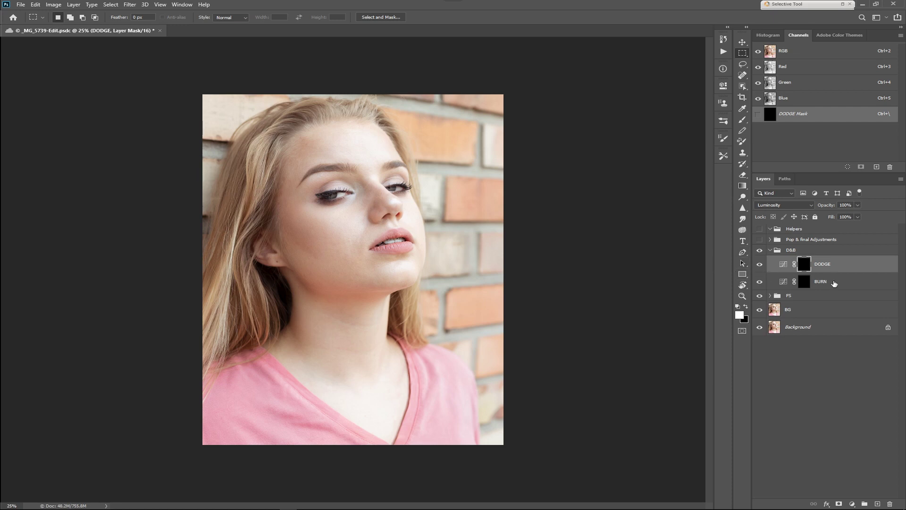
Add a Hue/Saturation adjustment layer directly above BURN and clip it to the BURN layer.
left_click(803, 282)
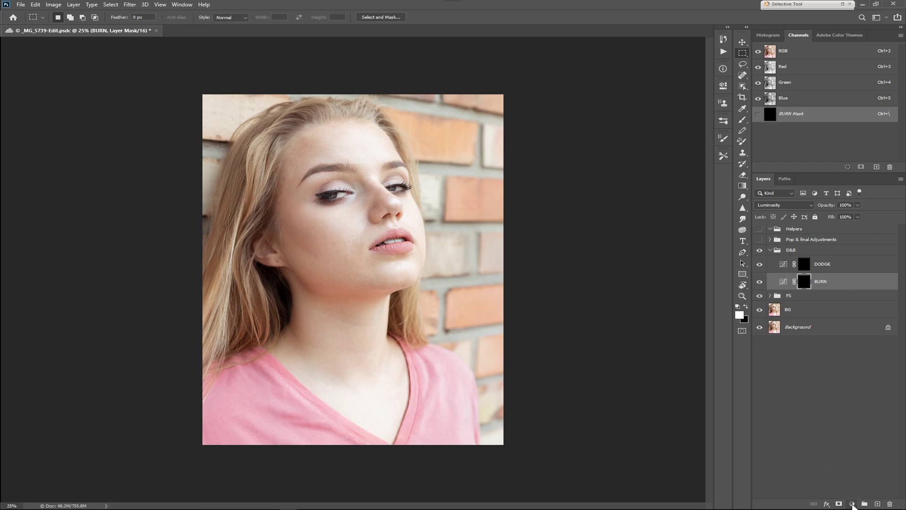
left_click(853, 503)
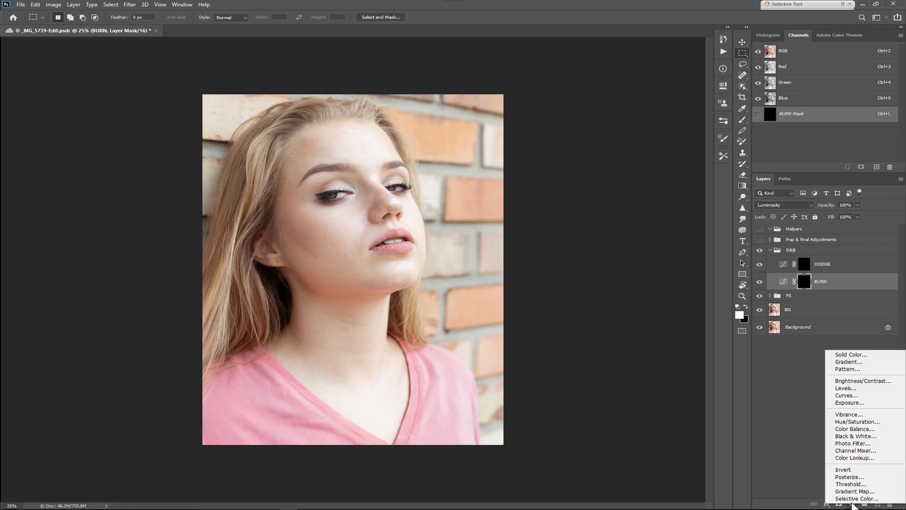
left_click(855, 422)
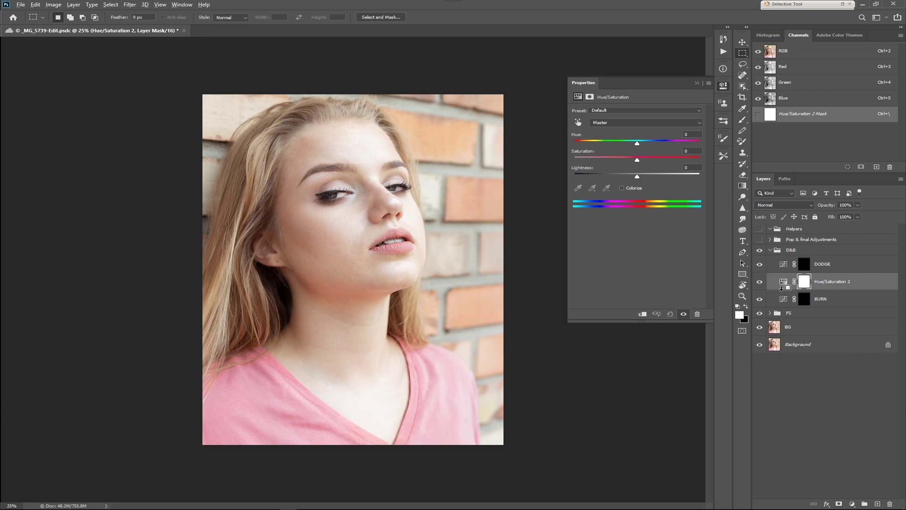
left_click(783, 288, "alt")
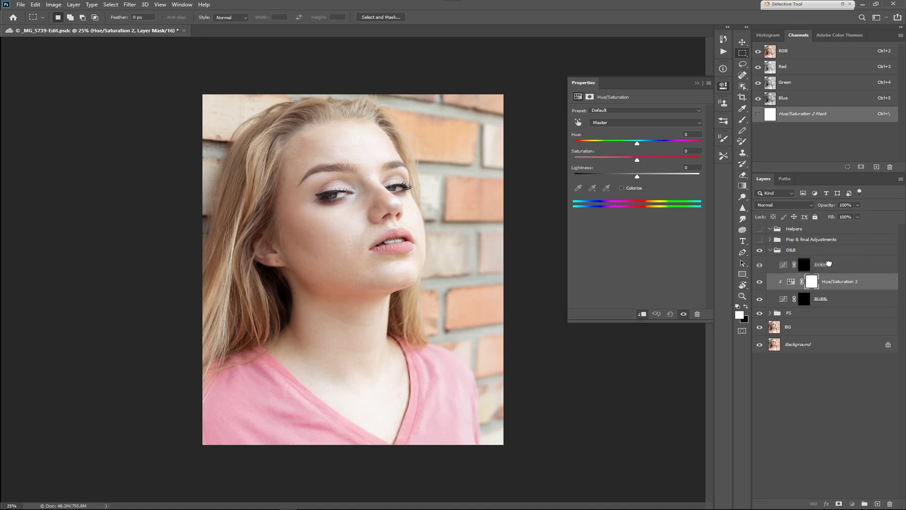
Add a second Hue/Saturation adjustment layer directly above the DODGE layer.
left_click(828, 263)
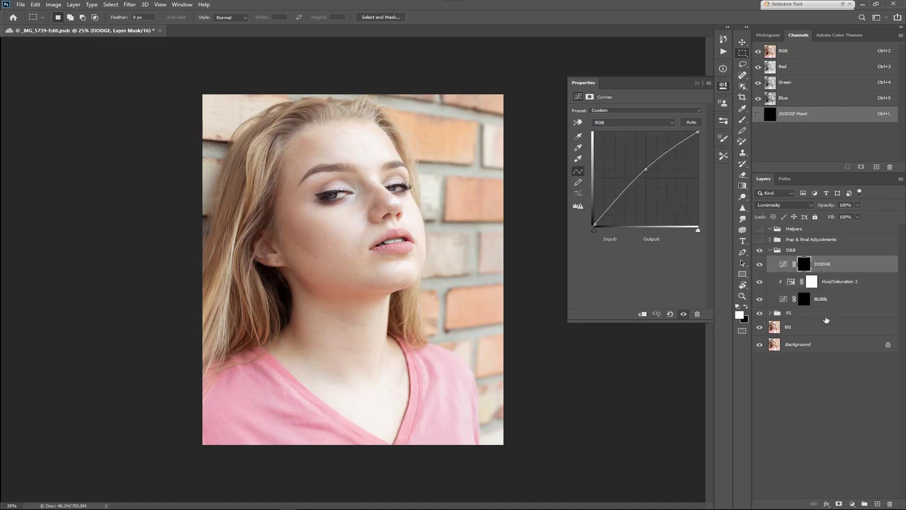
left_click(853, 504)
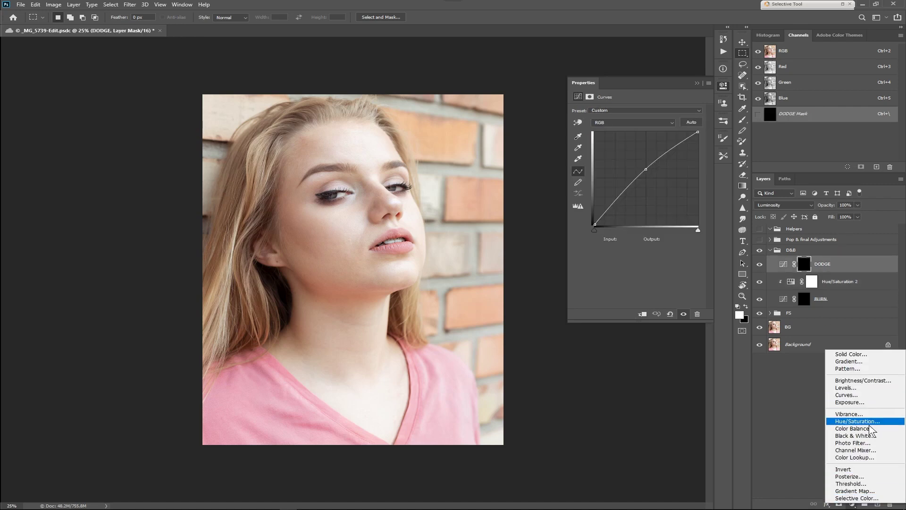
left_click(869, 419)
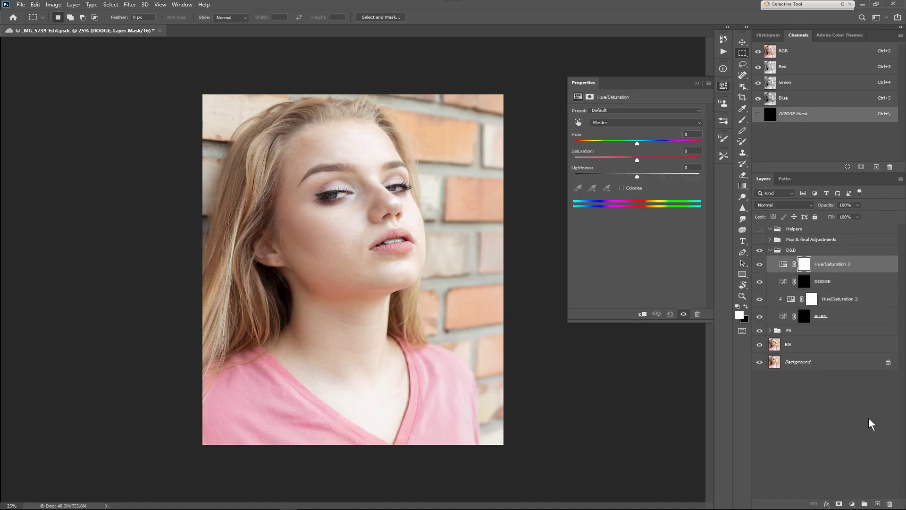
Clip the upper Hue/Saturation layer to the DODGE layer and collapse the D&B group.
left_click(787, 272, "alt")
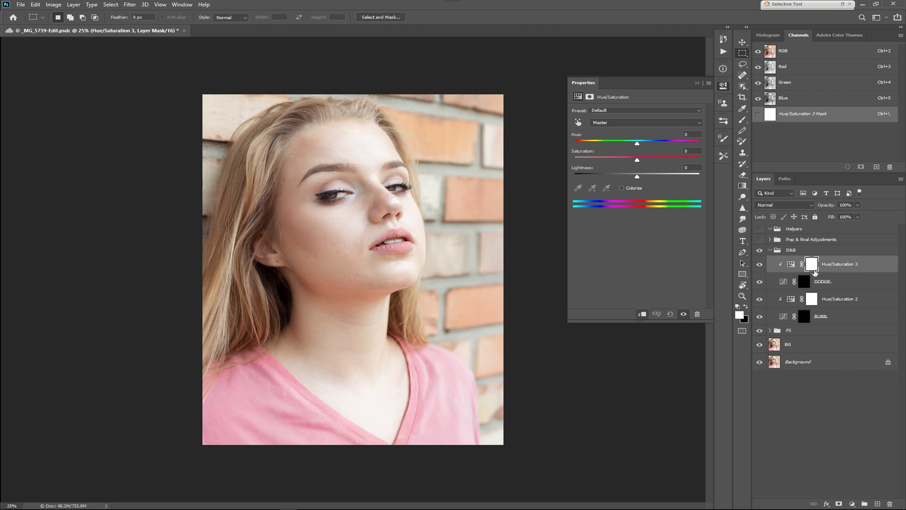
left_click(769, 251)
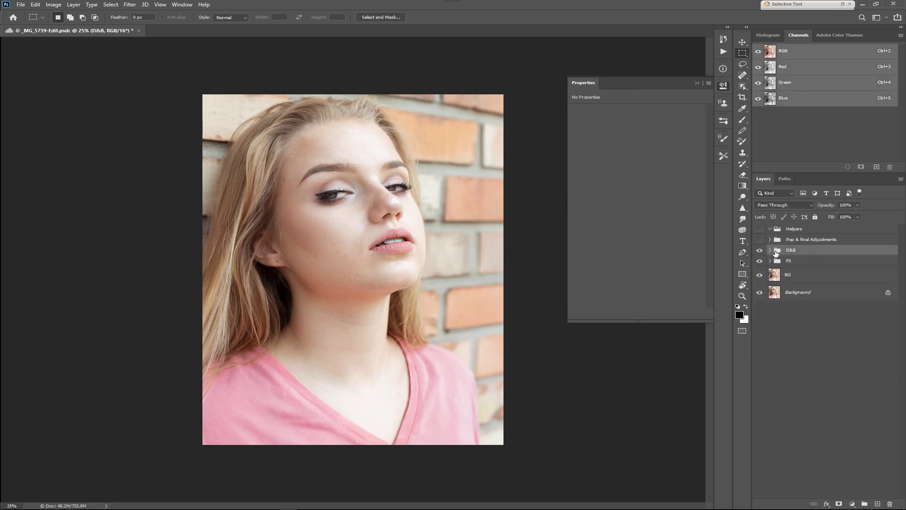
left_click(770, 250)
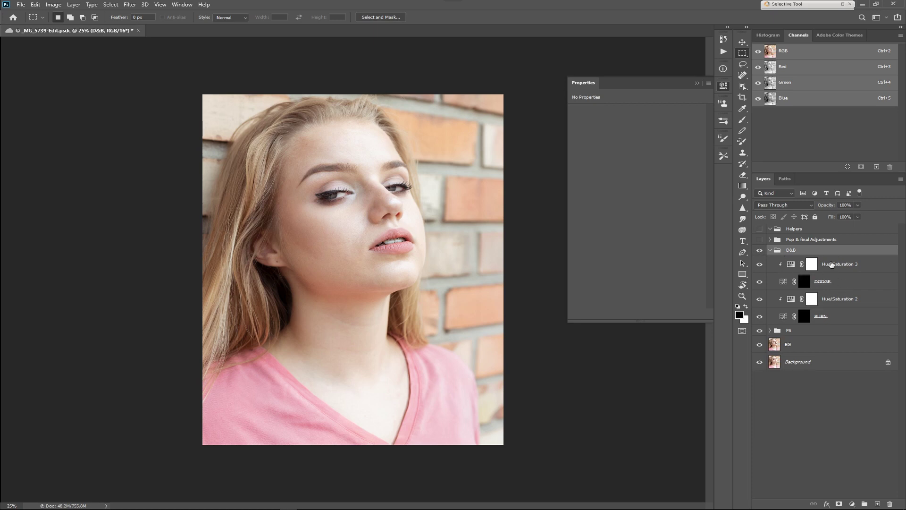
left_click(812, 285)
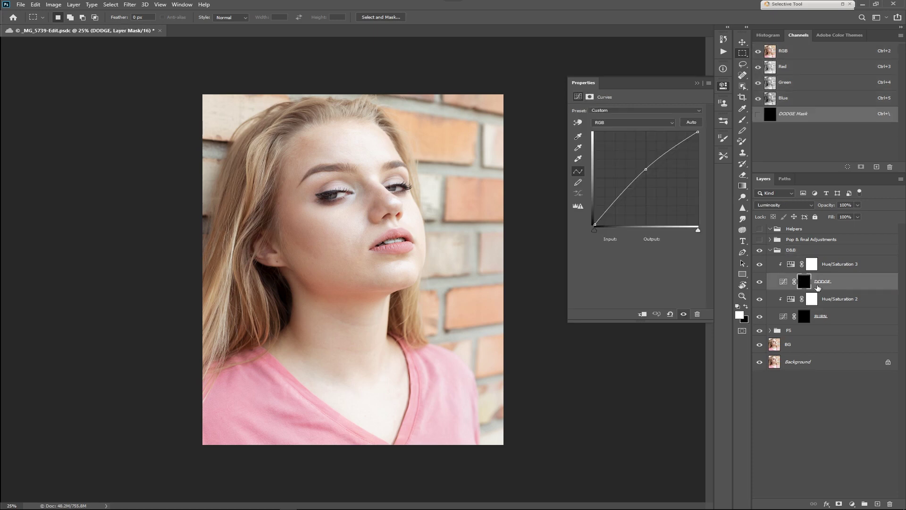
left_click(800, 319)
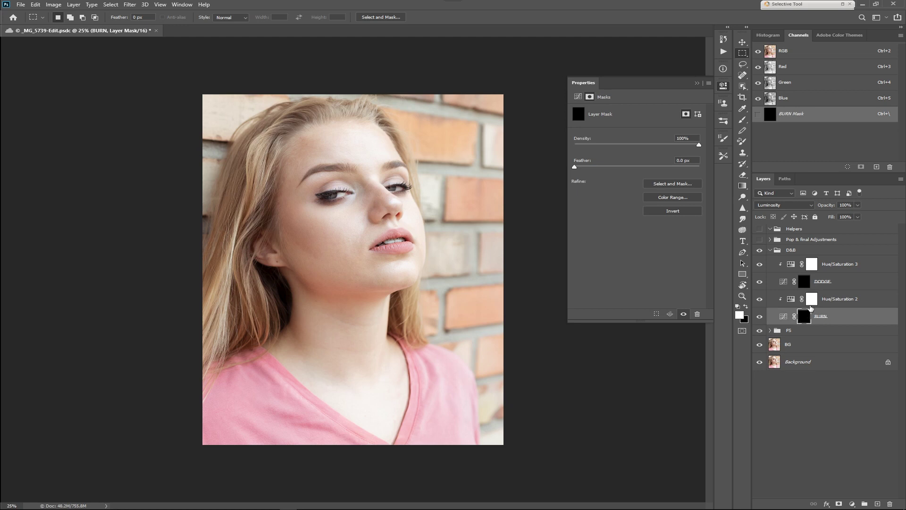
left_click(803, 282)
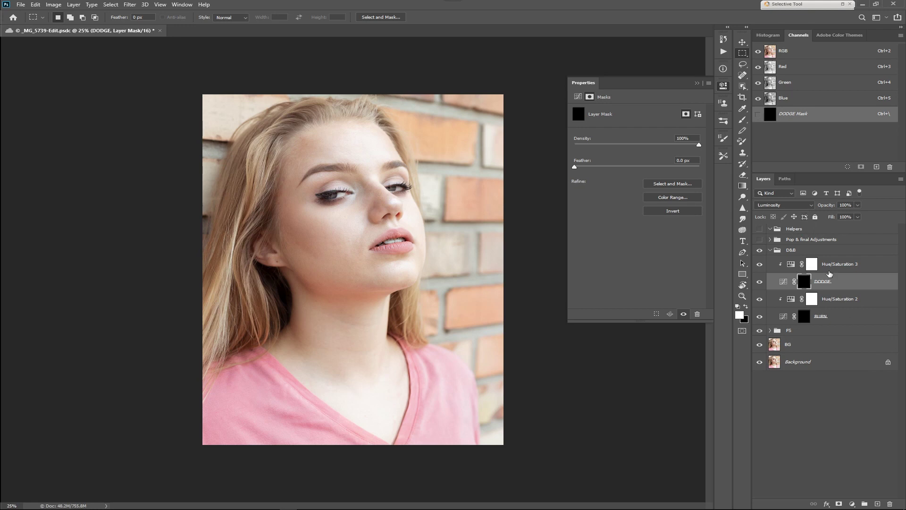
left_click(769, 250)
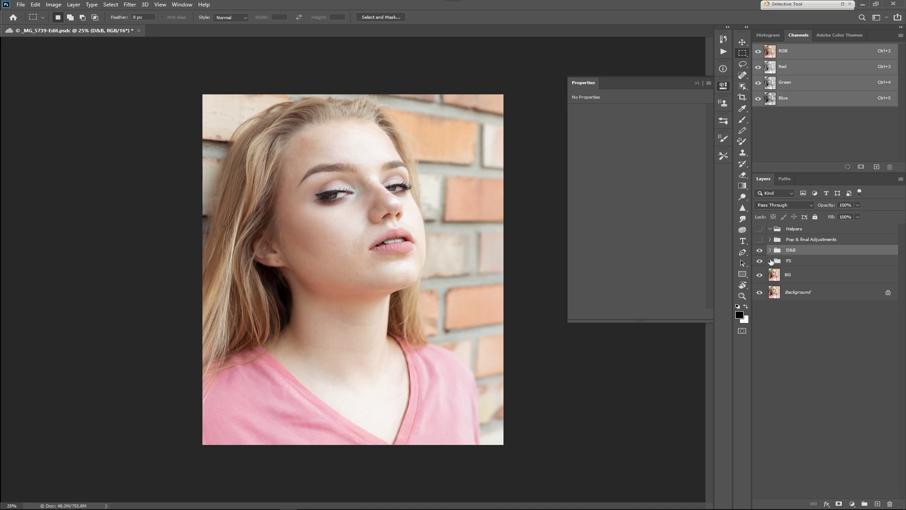
Delete the existing Helpers group and create a new group named Helpers directly above the D&B group.
left_click(758, 230)
left_click_drag(809, 231, 890, 504)
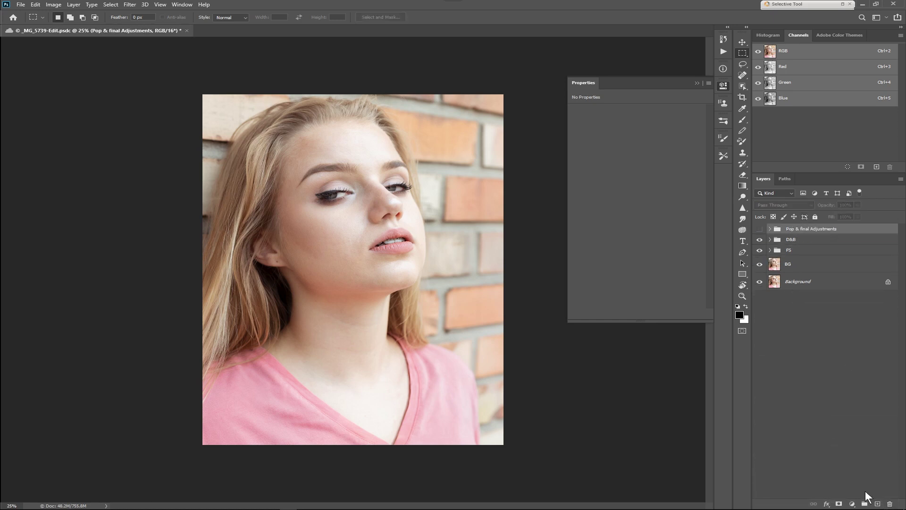
left_click(812, 240)
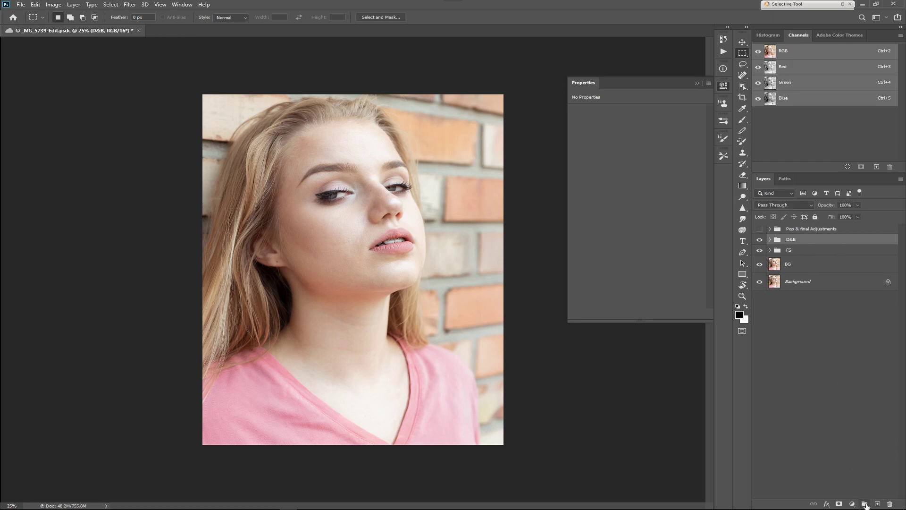
left_click(866, 504)
double_click(794, 238)
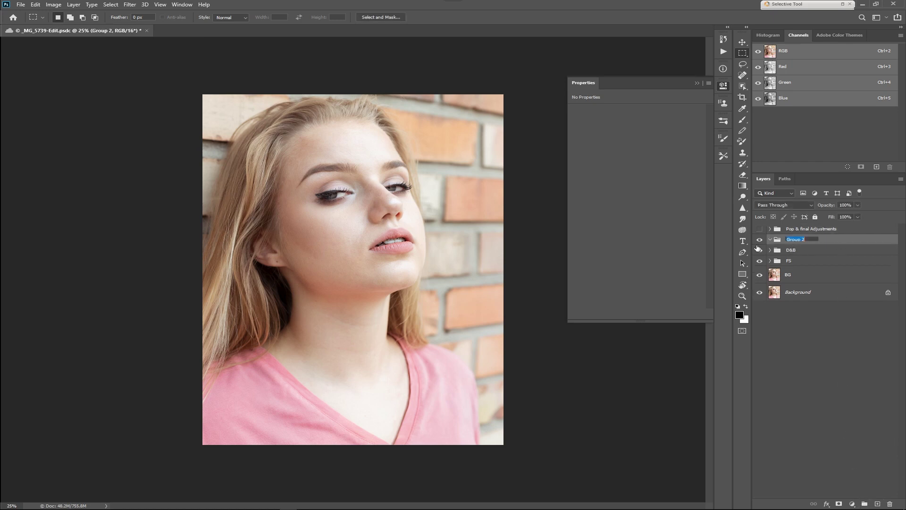
type("hELPERS")
key("BackSpace")
key("Return")
Color-label the Helpers group yellow and the D&B group blue.
right_click(756, 243)
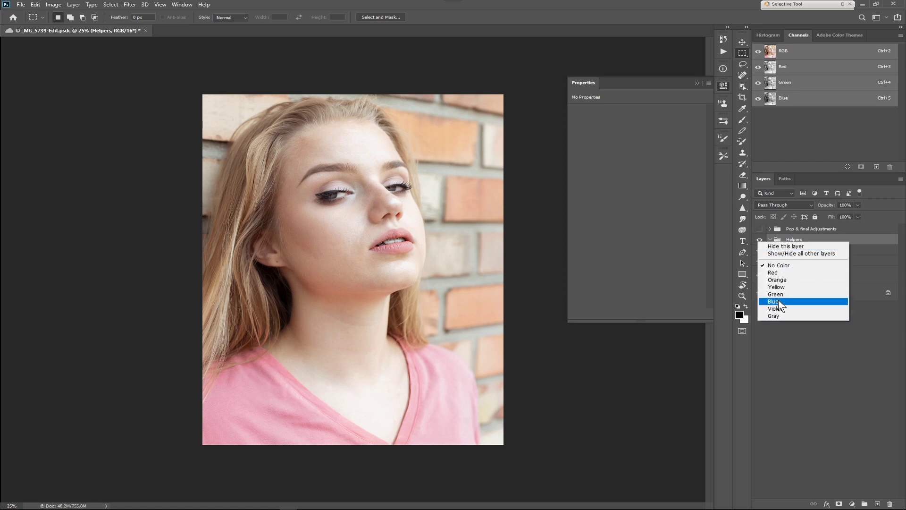
left_click(790, 286)
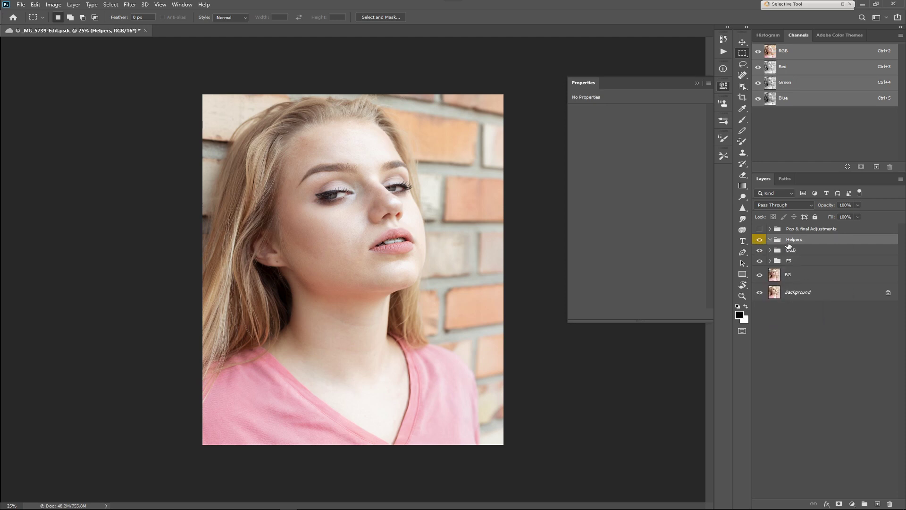
left_click(804, 253)
right_click(760, 251)
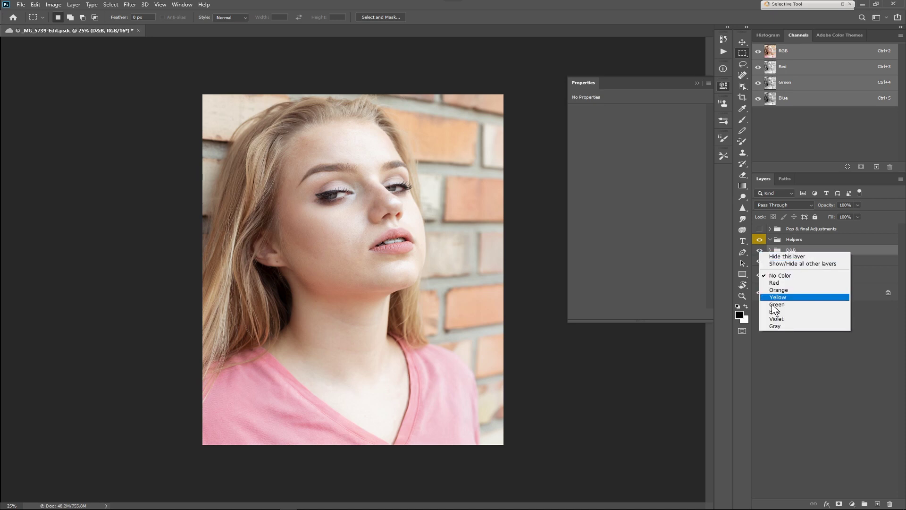
left_click(778, 296)
right_click(757, 254)
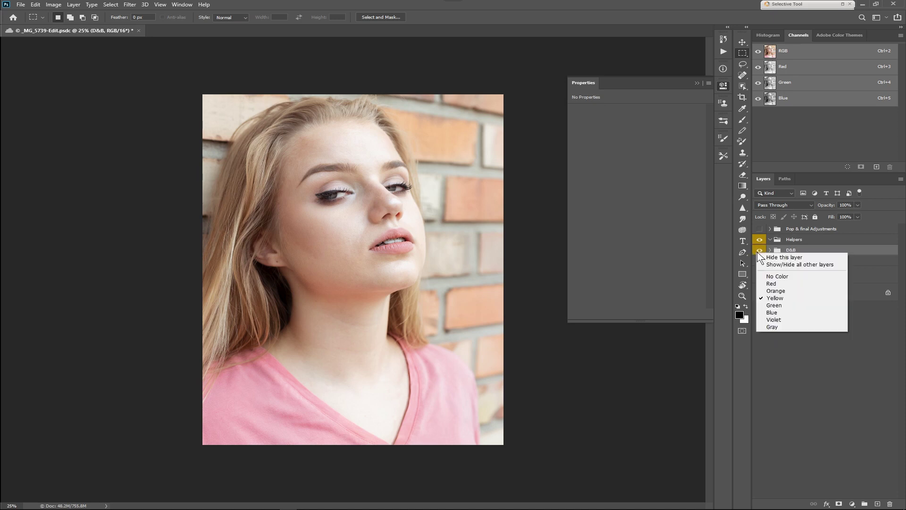
left_click(774, 313)
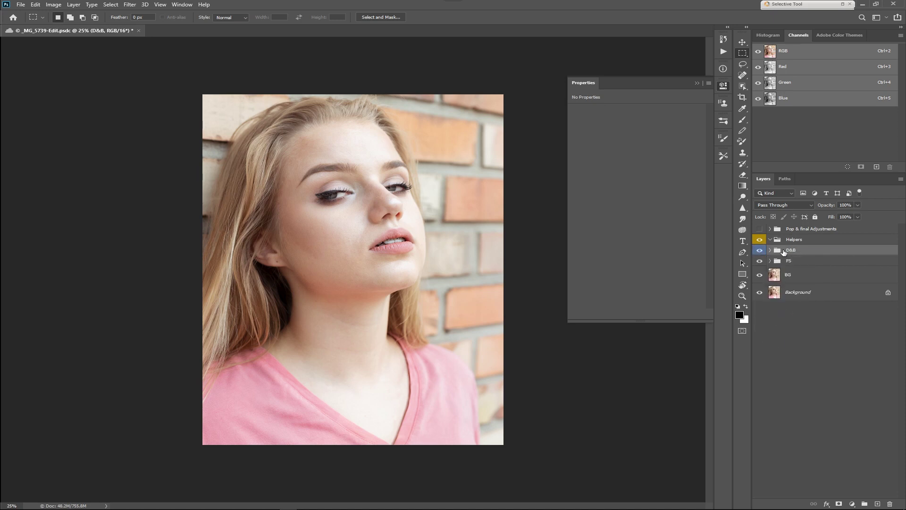
Add a new empty layer inside the Helpers group and name it B&W.
left_click(794, 241)
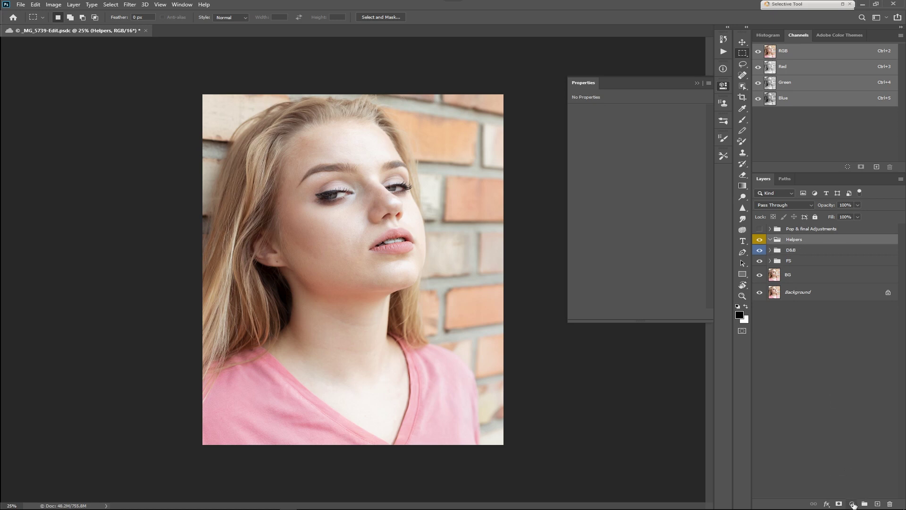
left_click(852, 503)
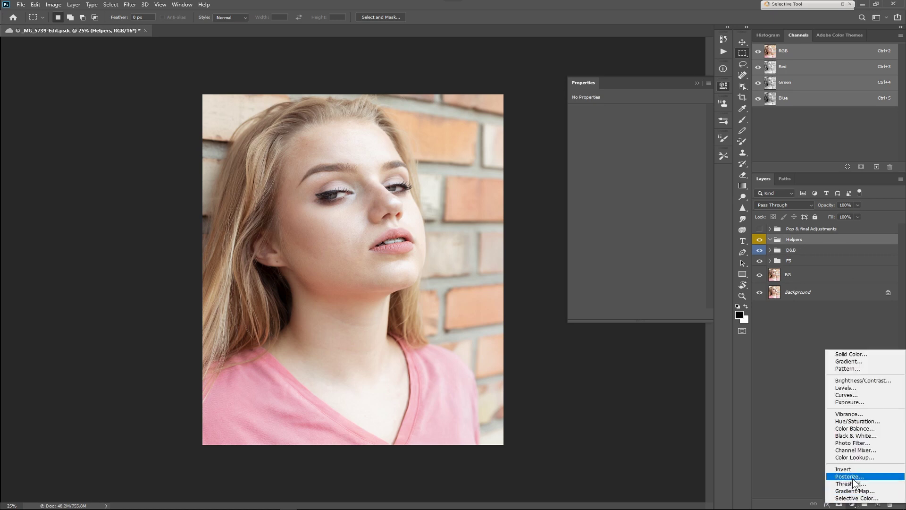
left_click(792, 344)
left_click(878, 503)
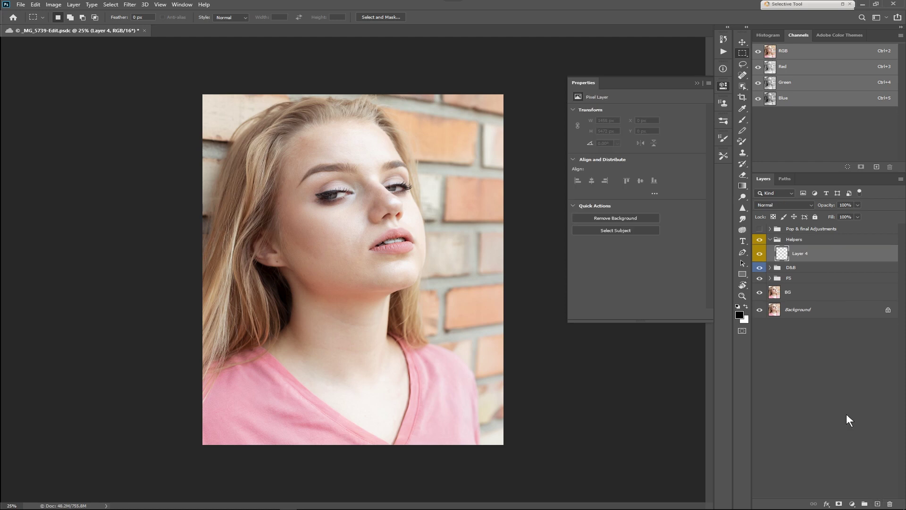
double_click(799, 254)
type("b")
key("Return")
Open the Fill settings for the B&W layer.
left_click(35, 5)
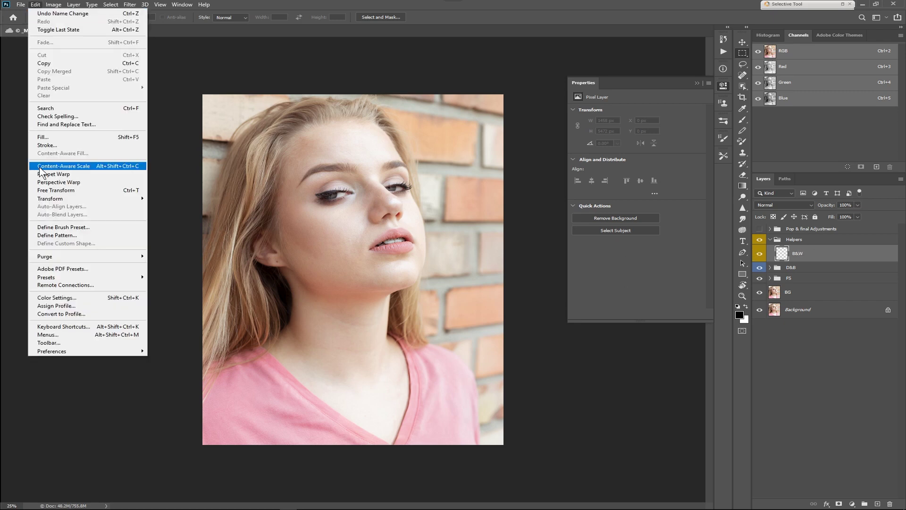
left_click(54, 137)
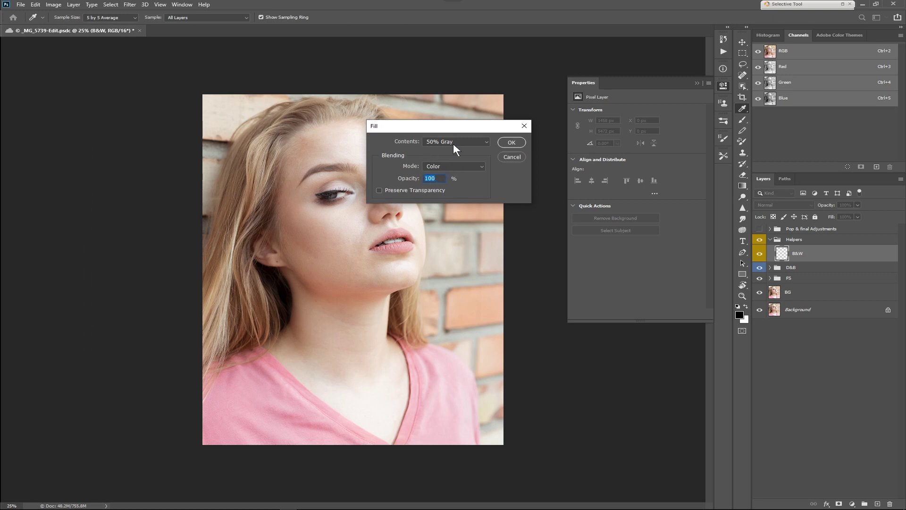
left_click(474, 146)
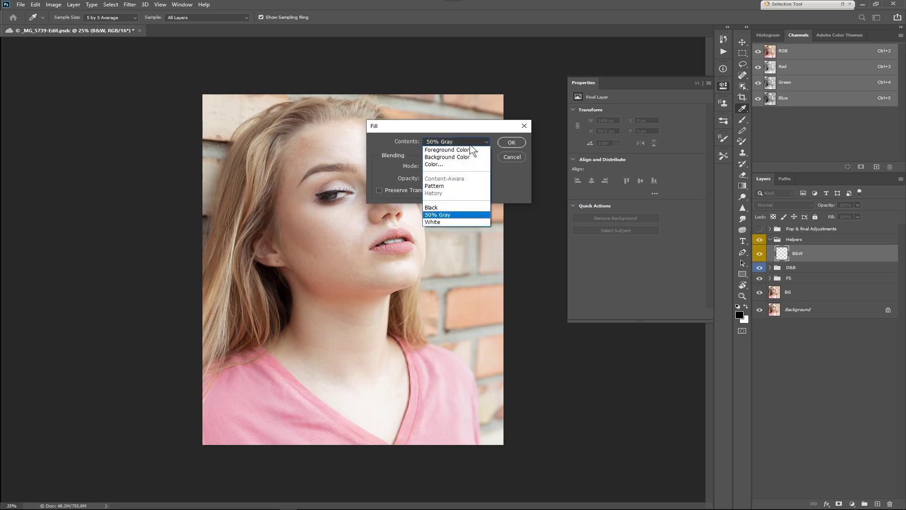
left_click(465, 143)
left_click(477, 142)
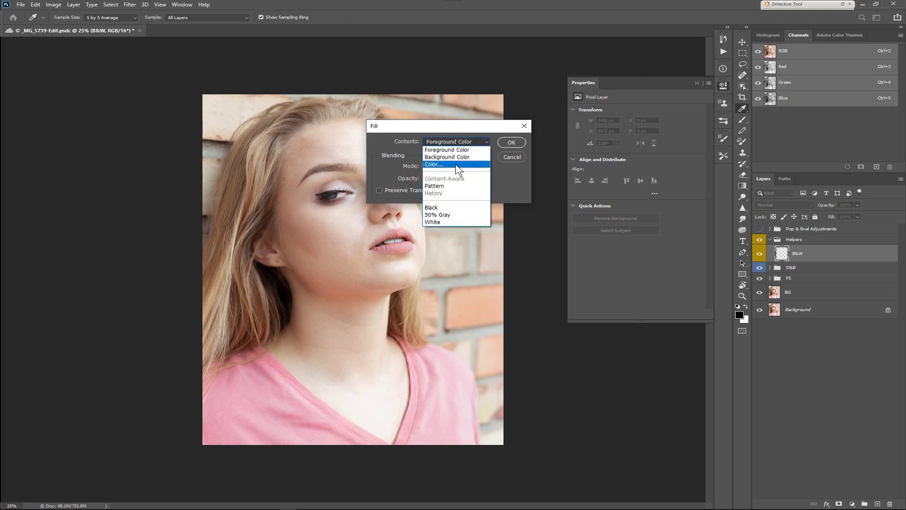
left_click(457, 169)
left_click(733, 123)
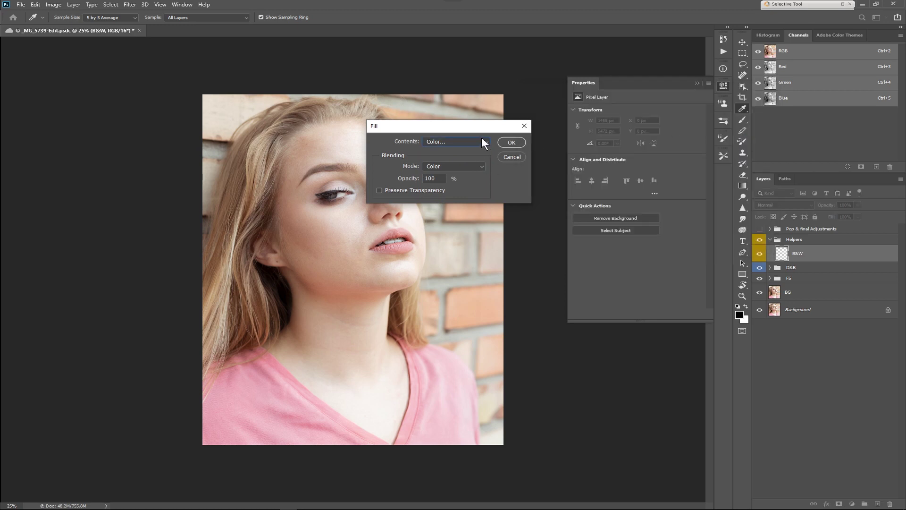
left_click(481, 140)
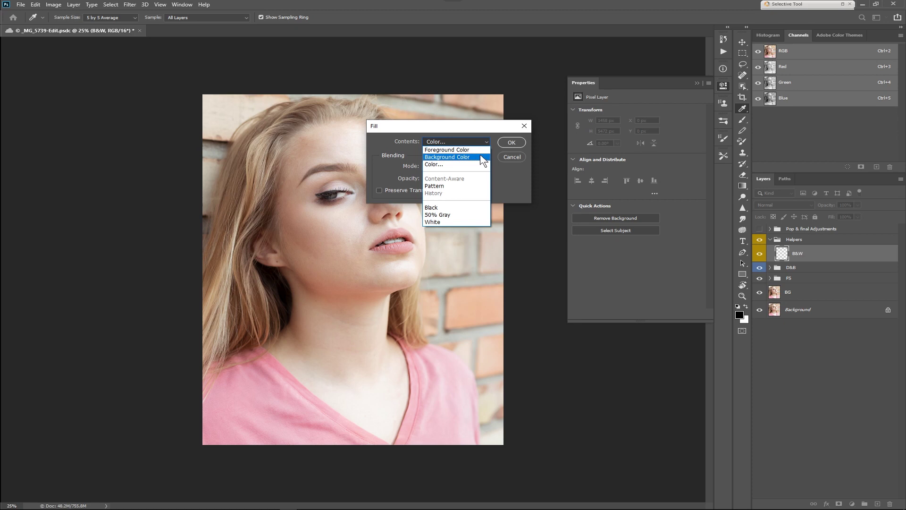
left_click(483, 150)
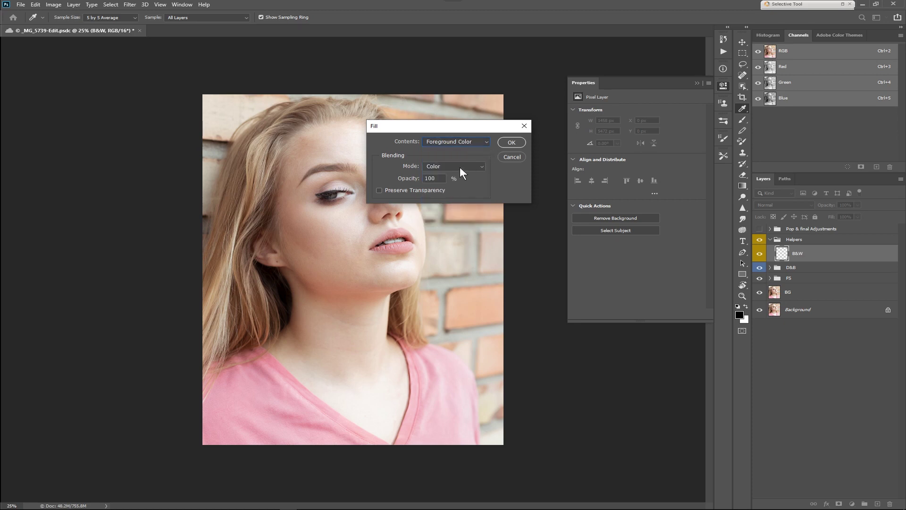
left_click(468, 140)
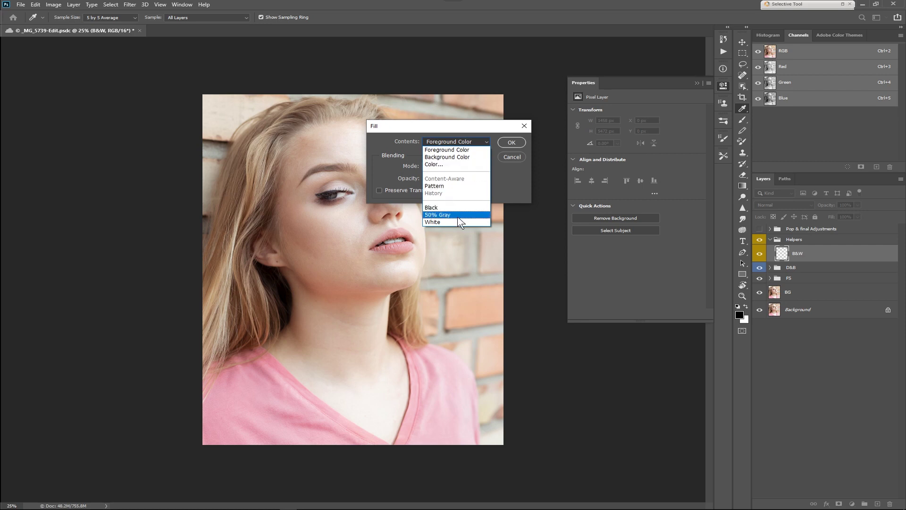
left_click(454, 157)
left_click(482, 142)
left_click(461, 165)
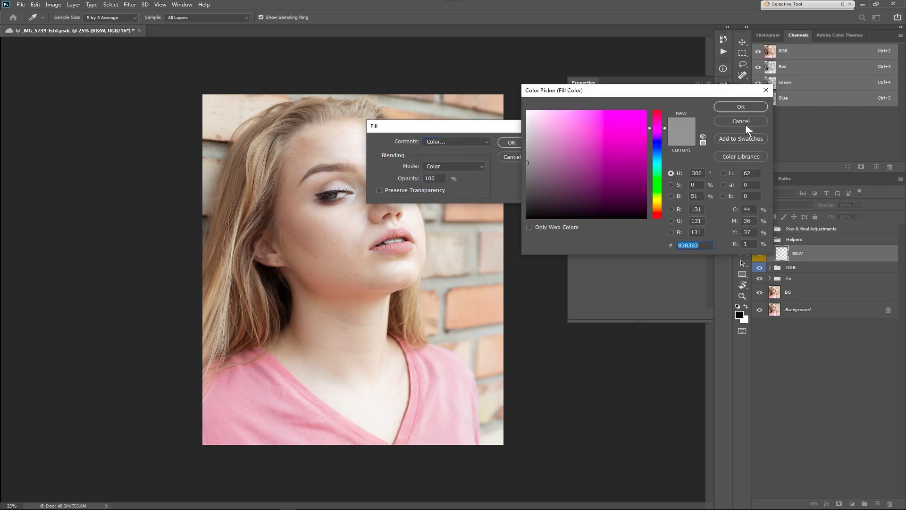
left_click(742, 121)
Fill the B&W layer with 50% Gray using Color mode at 100% opacity, and set the layer's blend mode to Color.
left_click(482, 142)
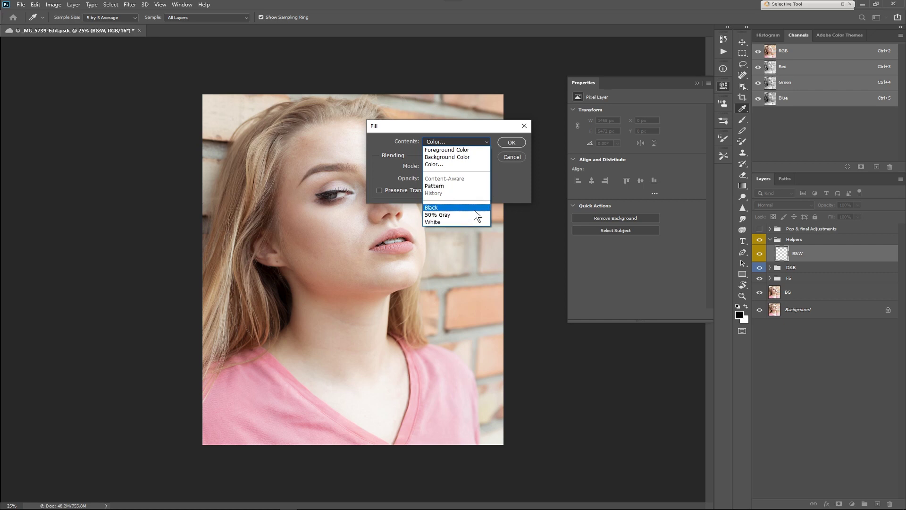
left_click(444, 216)
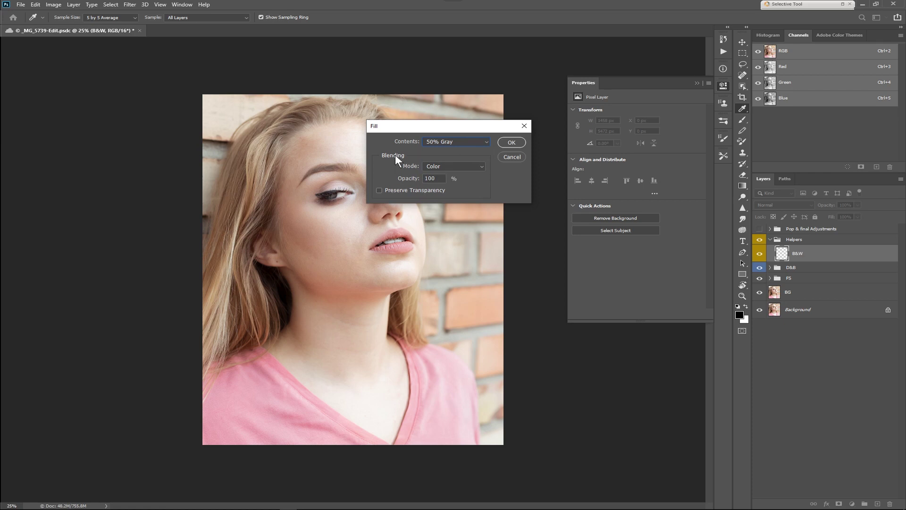
left_click(472, 165)
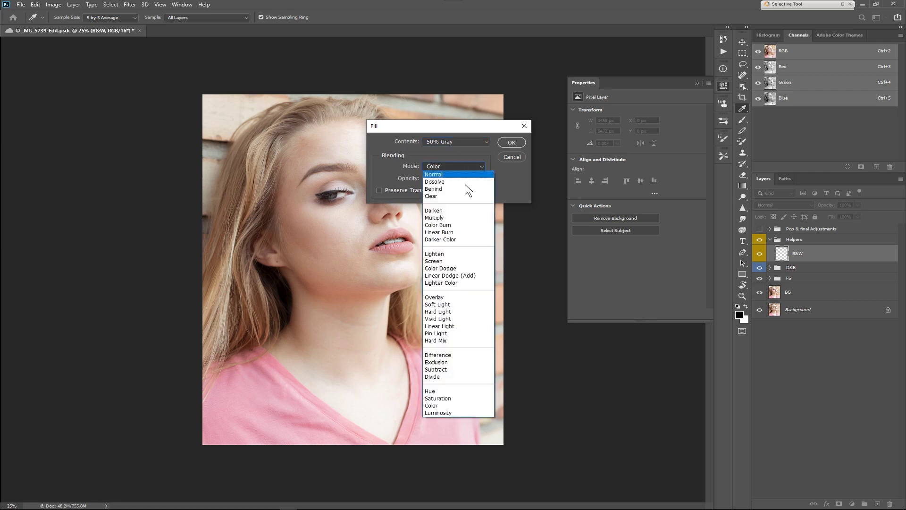
left_click(444, 413)
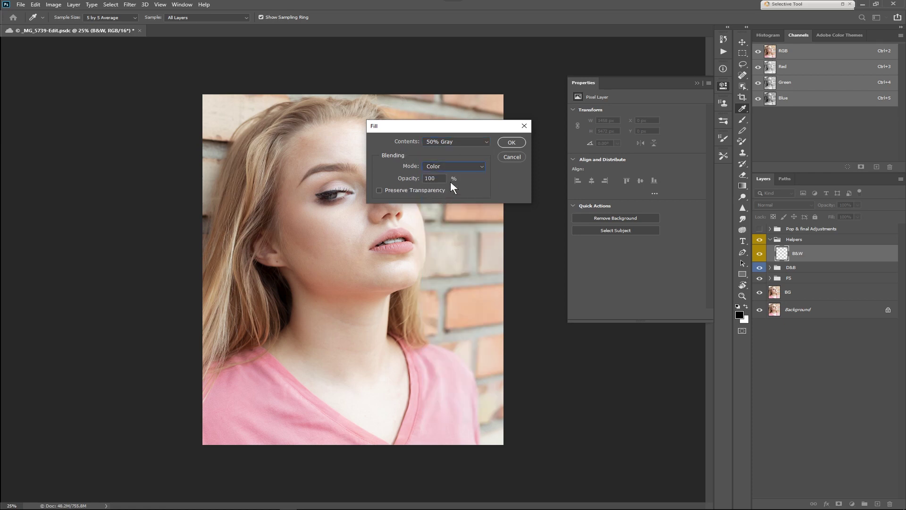
left_click(512, 142)
key("m")
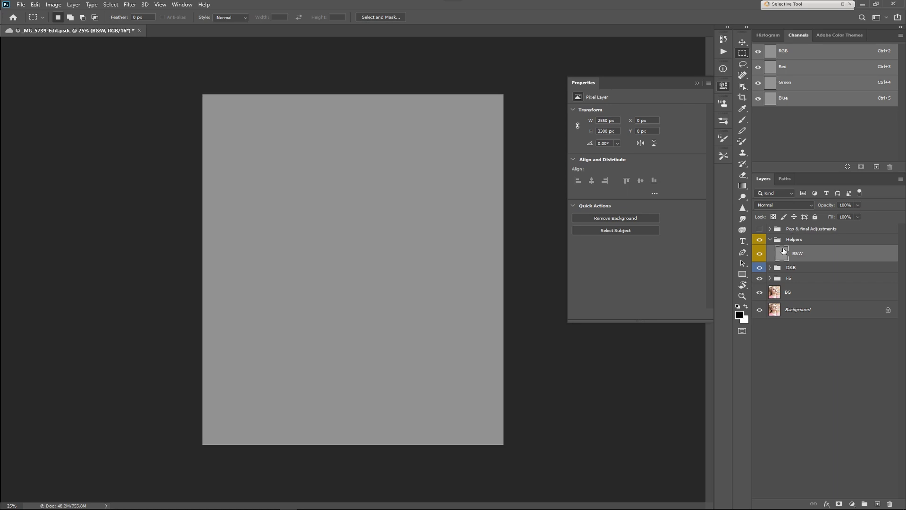
left_click(781, 206)
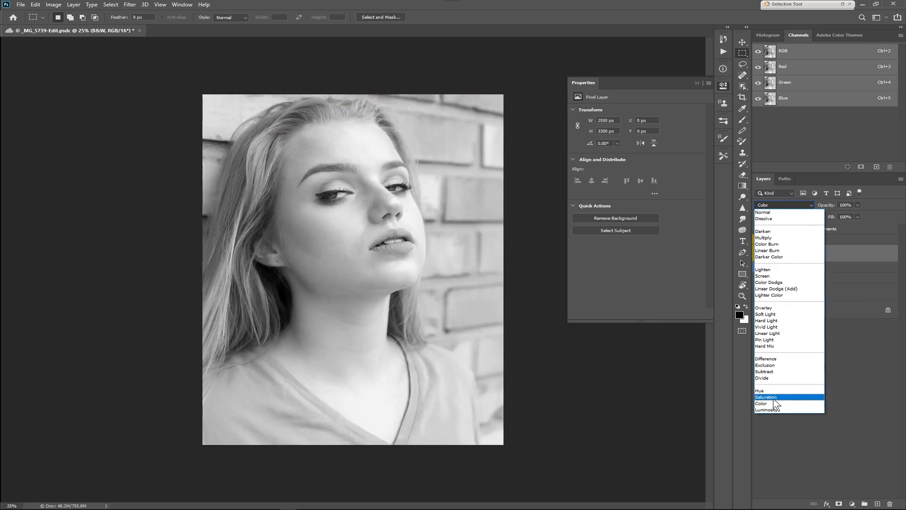
left_click(771, 403)
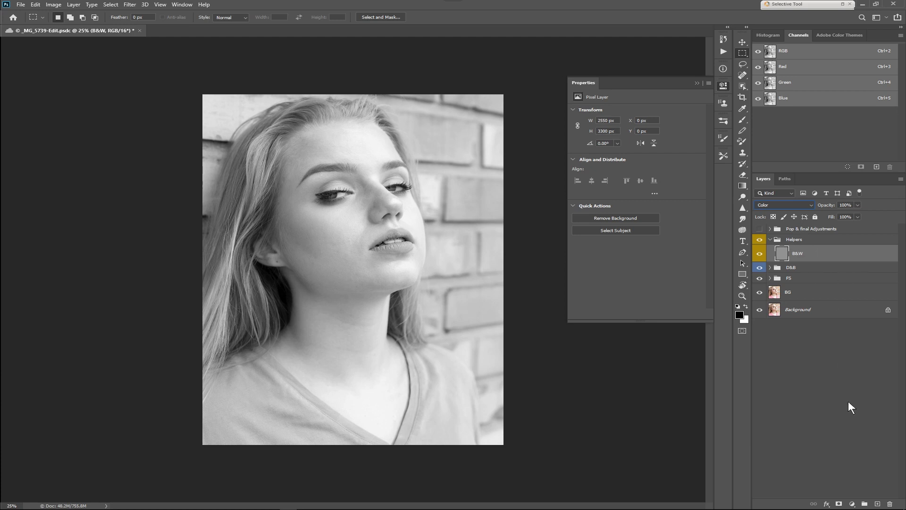
Add a Curves adjustment layer named Increased Contrast above the B&W layer and apply the Increase Contrast (RGB) preset.
left_click(852, 504)
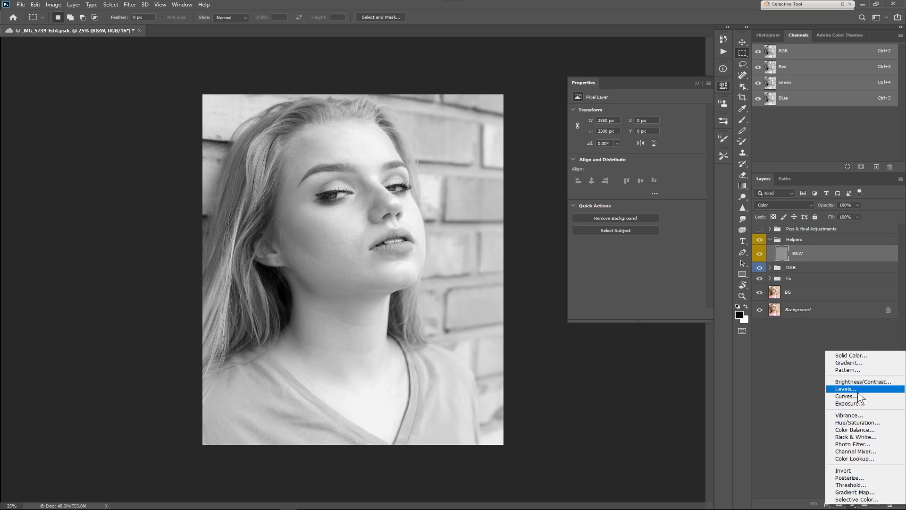
left_click(844, 396)
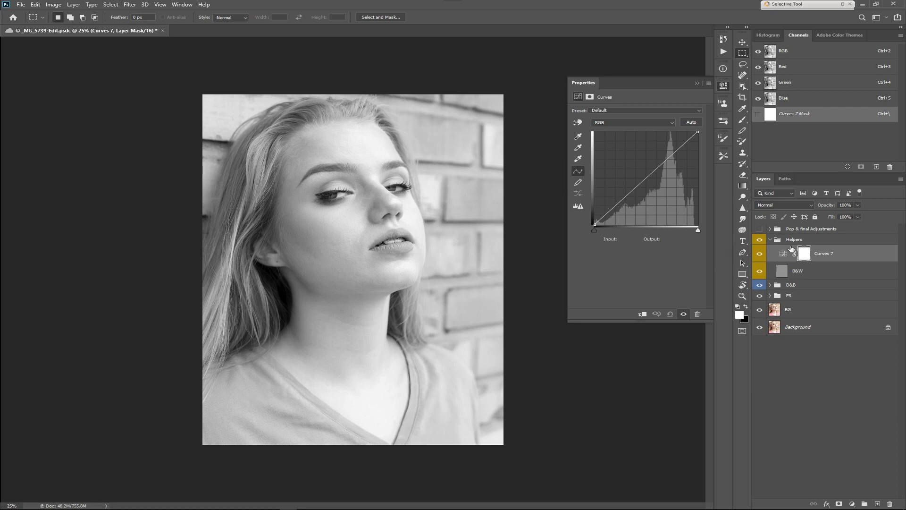
double_click(821, 254)
key("BackSpace")
type("INCRE")
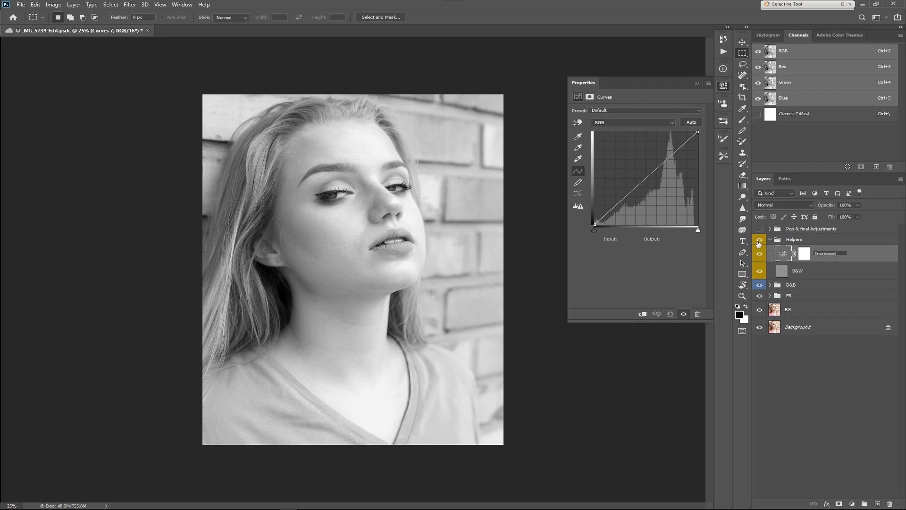
type("ntrast")
key("Return")
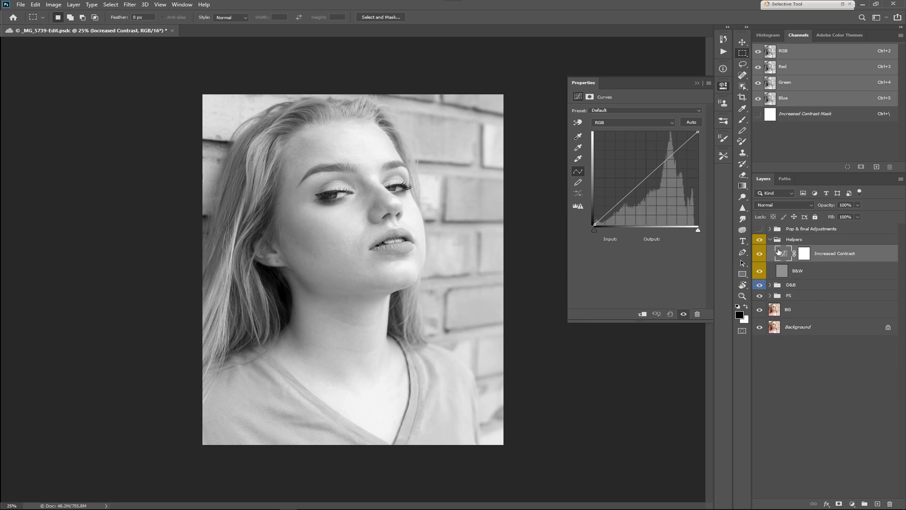
left_click(617, 109)
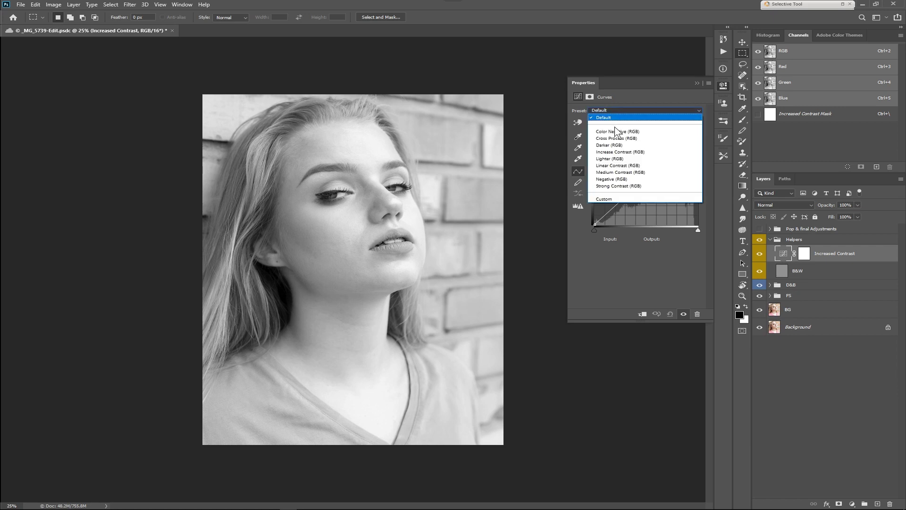
left_click(623, 151)
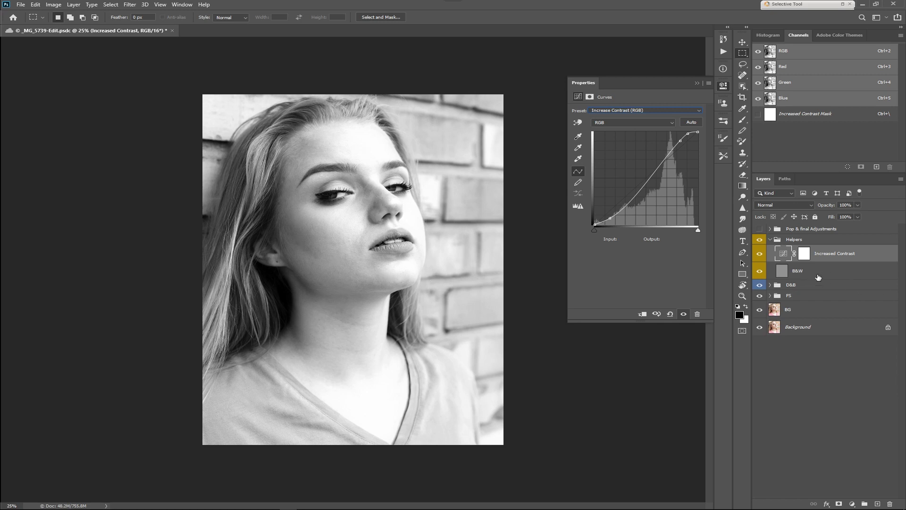
Add a Channel Mixer adjustment layer in the Helpers group and place it below the B&W layer.
left_click(825, 276)
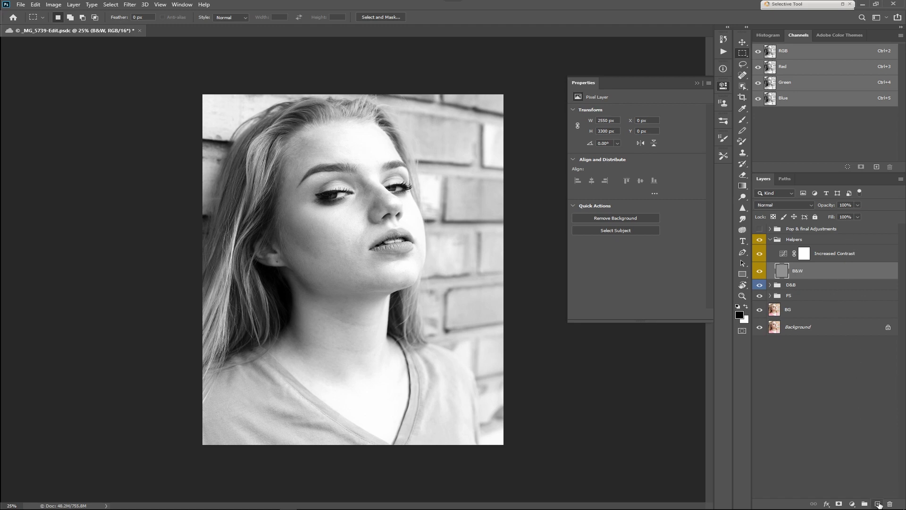
left_click(878, 503)
key("ctrl+z")
left_click(852, 504)
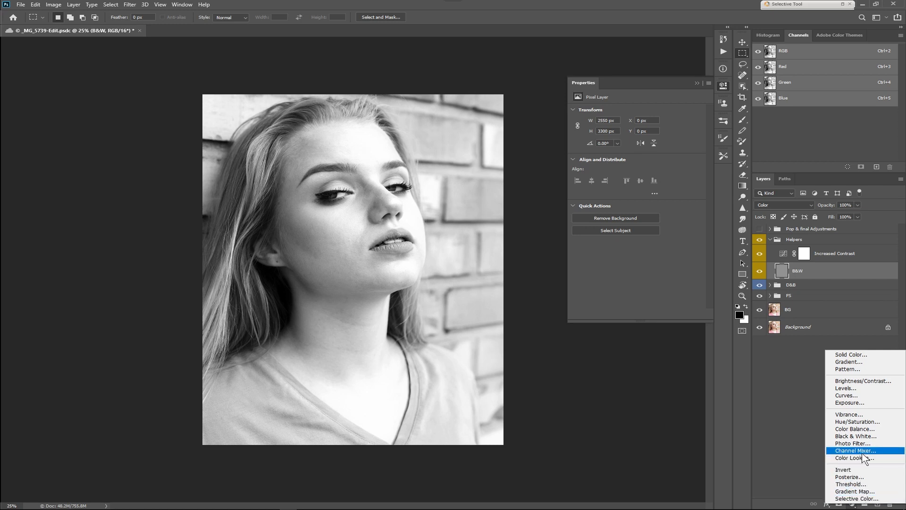
left_click(866, 452)
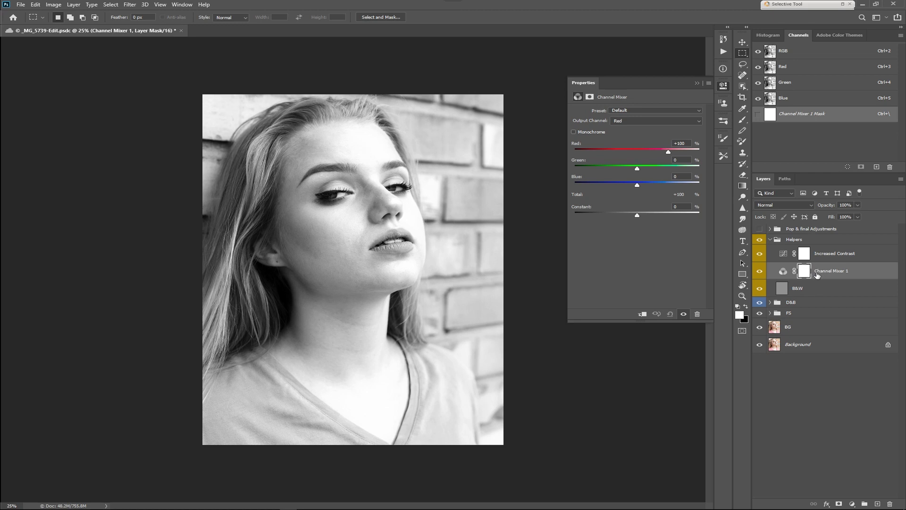
left_click_drag(818, 275, 820, 298)
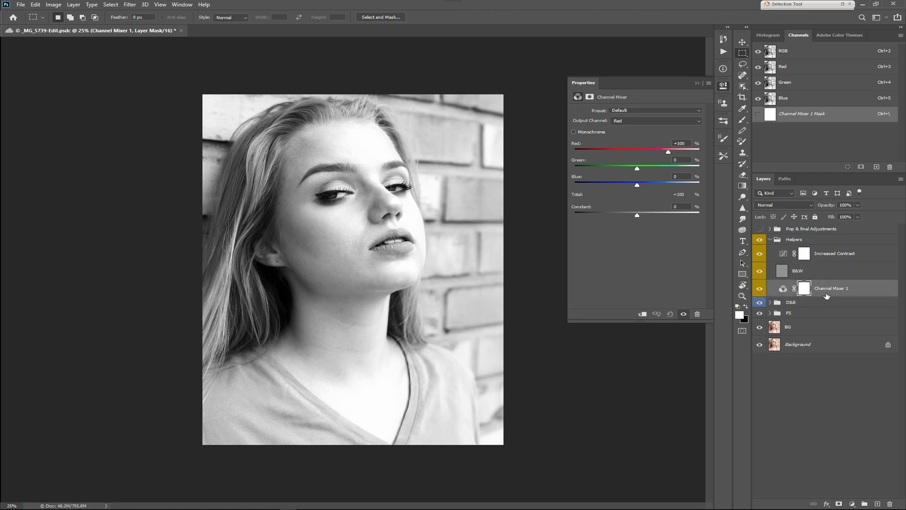
Make the Channel Mixer monochrome and set Red to -90% and Blue to +162%.
left_click(574, 132)
left_click_drag(650, 152, 601, 154)
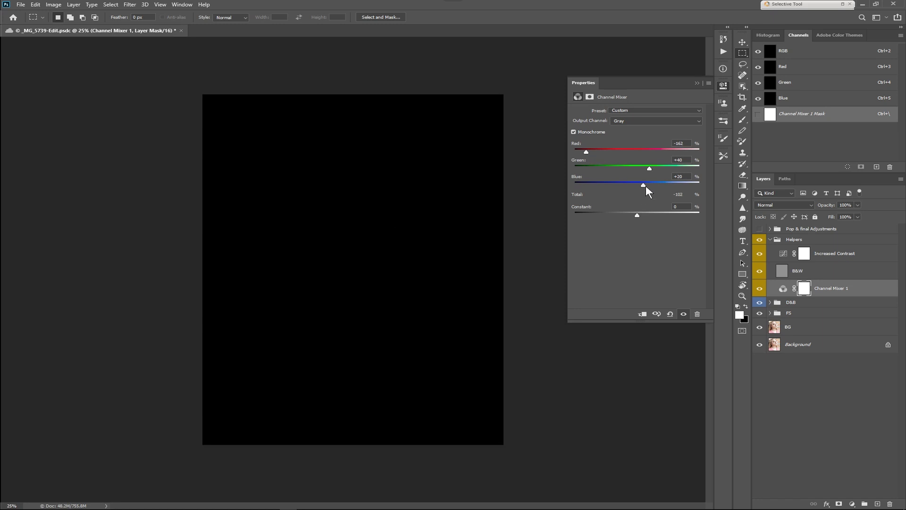
left_click_drag(643, 183, 688, 183)
left_click_drag(585, 152, 608, 153)
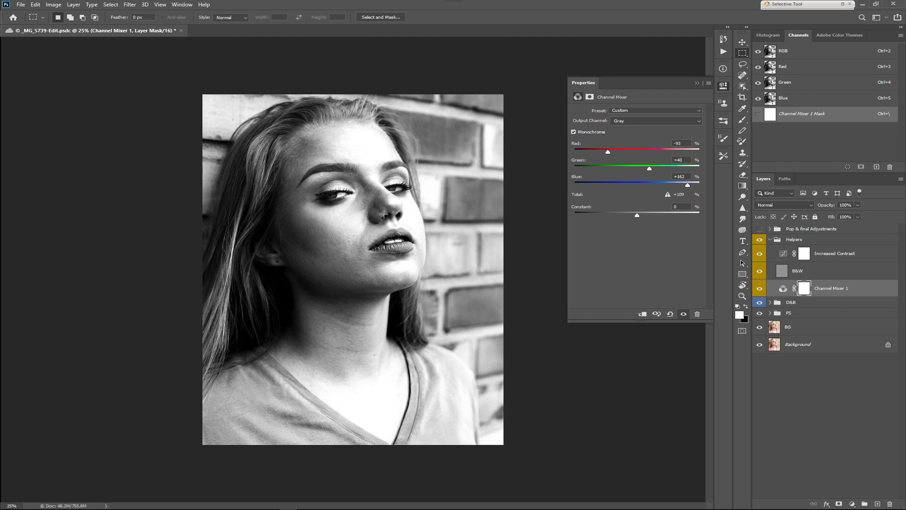
mouse_move(606, 149)
left_mouse_down()
mouse_move(588, 152)
mouse_move(609, 153)
left_mouse_up()
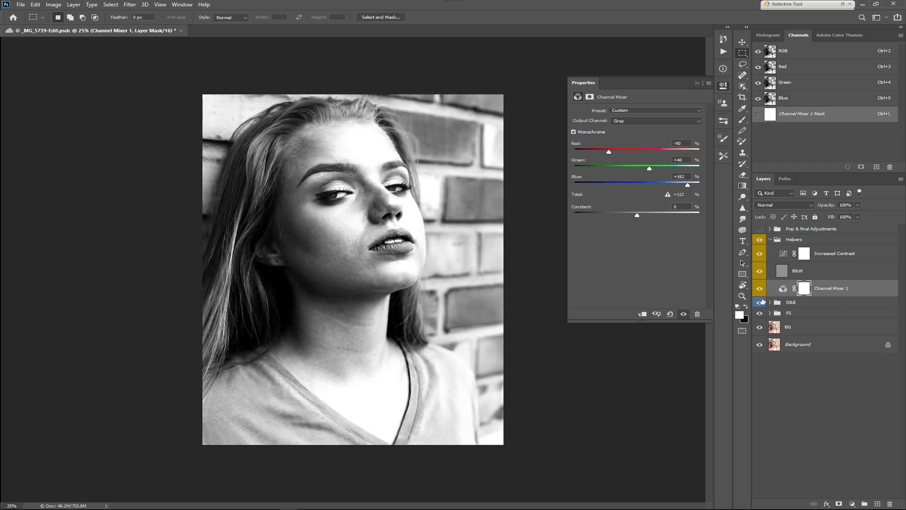
Add another Curves adjustment layer above the Increased Contrast layer.
left_click(829, 255)
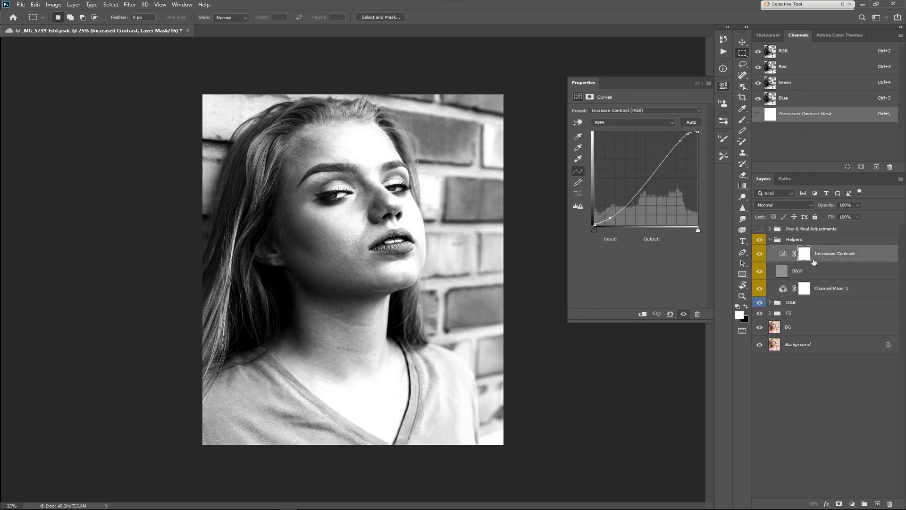
left_click(852, 503)
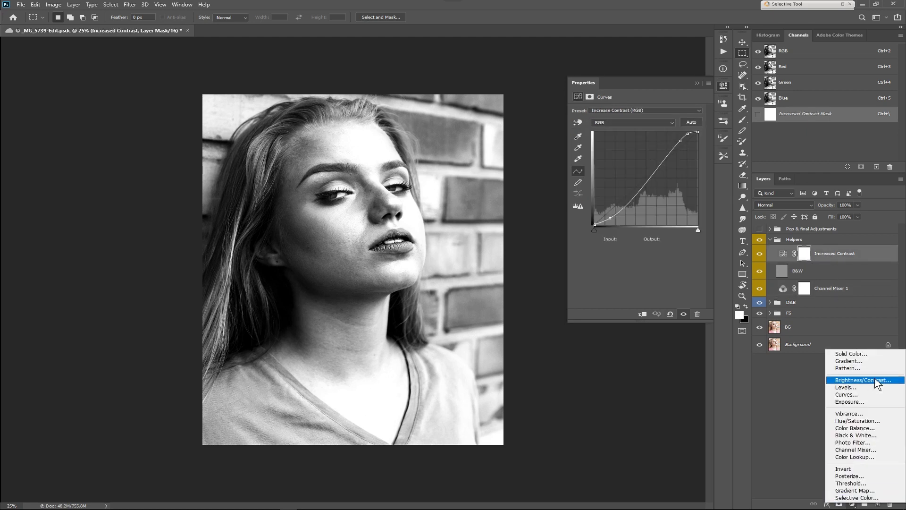
left_click(856, 394)
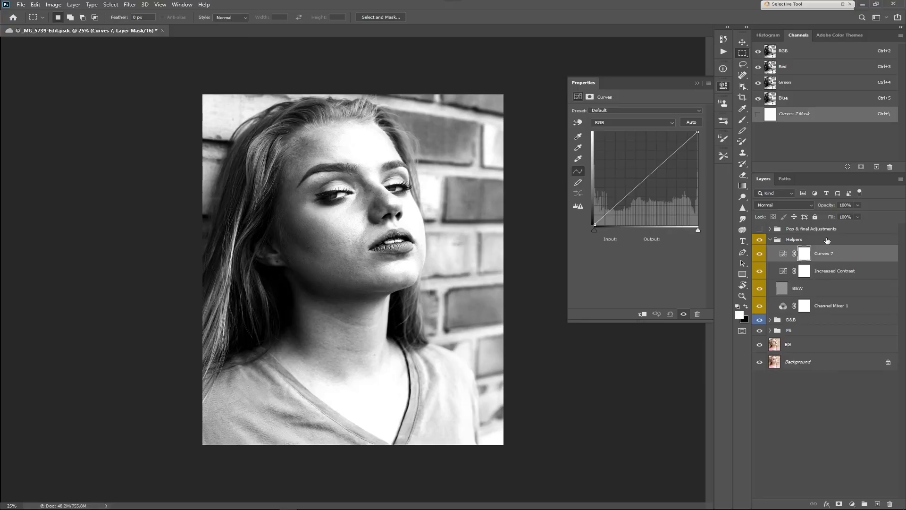
Load the curves preset "Negative RGB Curves for Light and shadow distribution and eveness" into the new Curves layer.
left_click(708, 84)
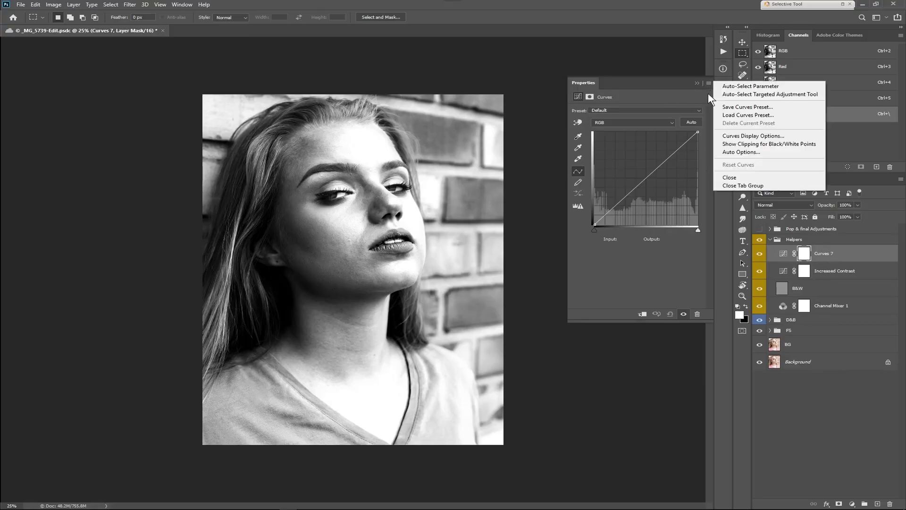
left_click(551, 186)
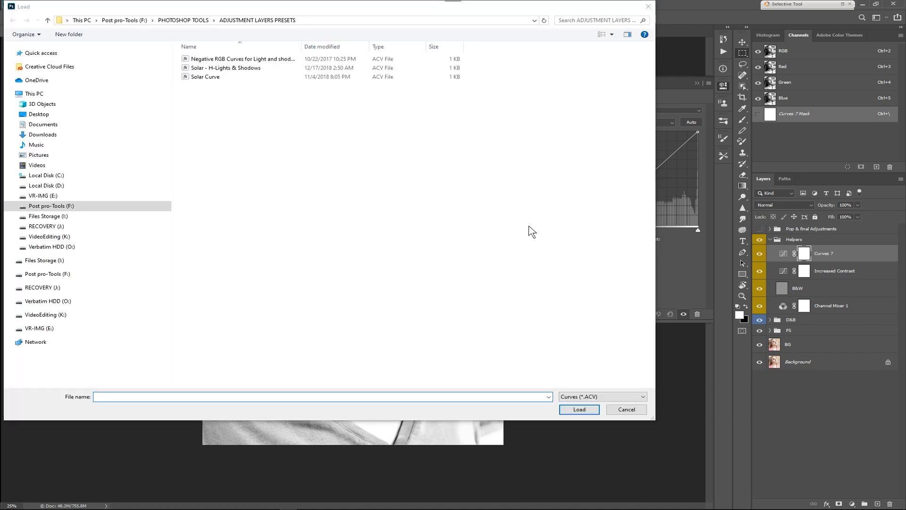
left_click_drag(391, 26, 471, 28)
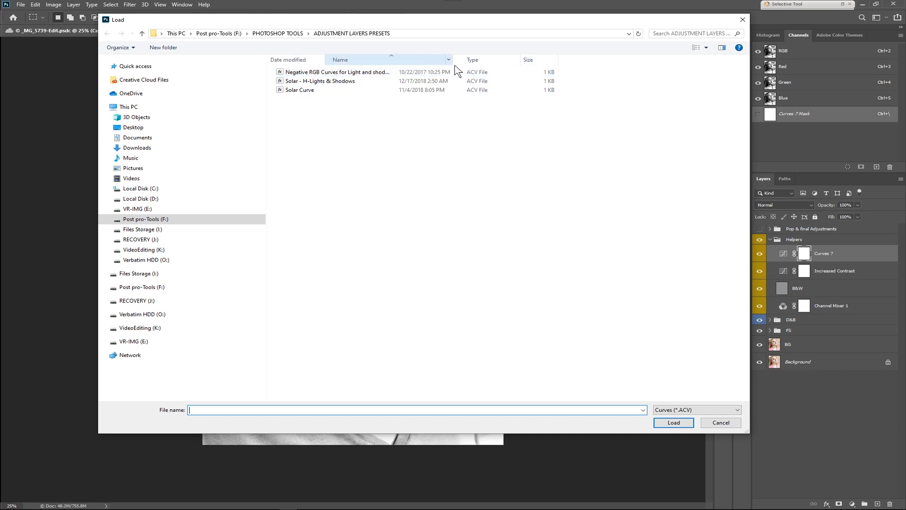
left_click_drag(396, 60, 490, 60)
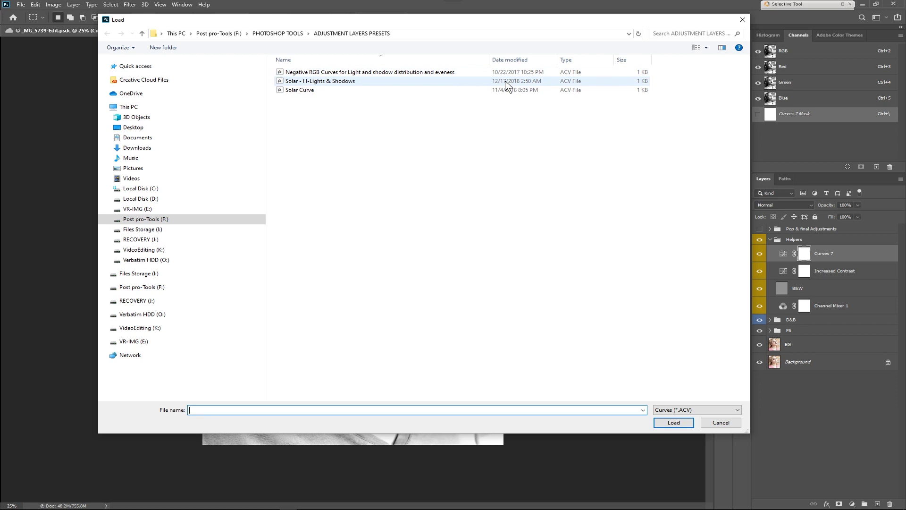
left_click(362, 72)
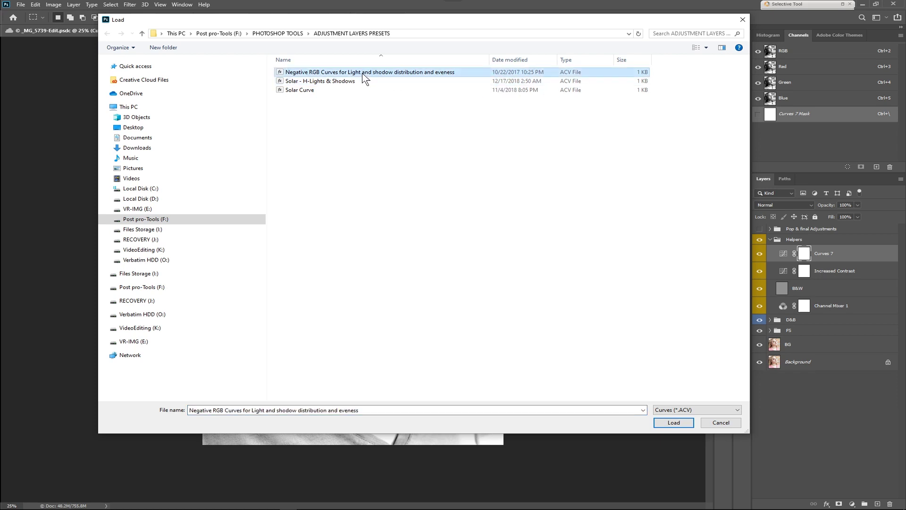
left_click(673, 422)
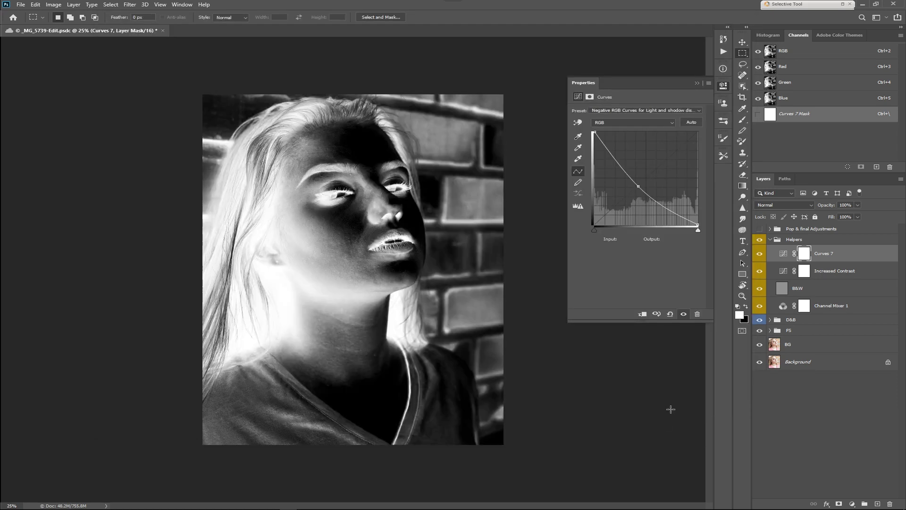
Review the Red, Green and Blue channel curves of the loaded preset, return to RGB and save the document.
left_click(639, 123)
left_click(641, 136)
left_click(624, 124)
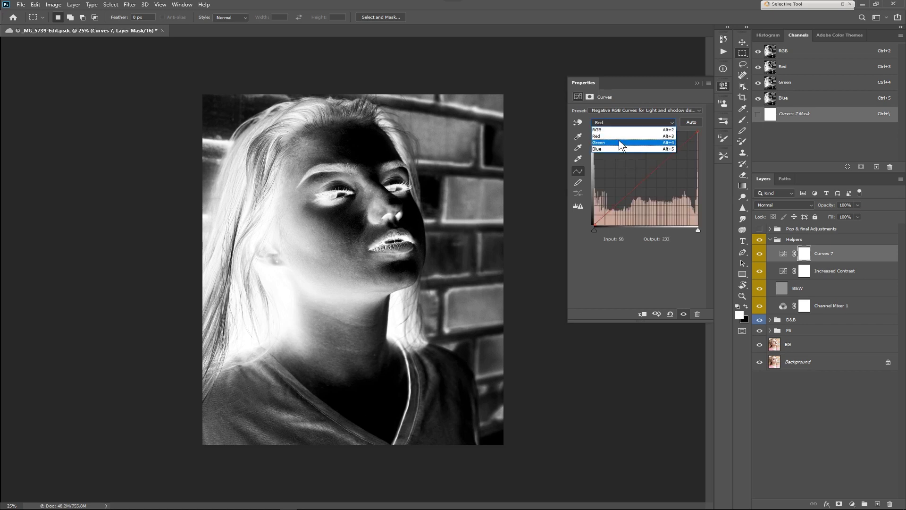
left_click(630, 142)
left_click(630, 123)
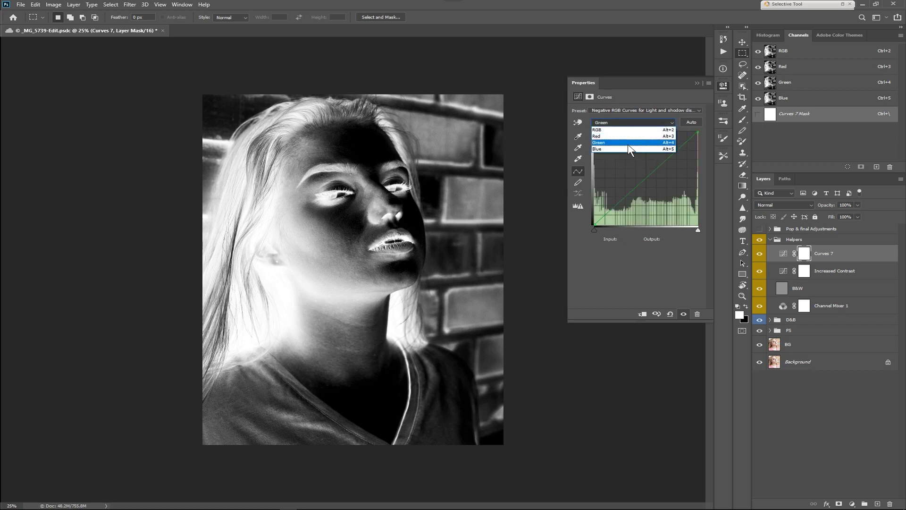
left_click(622, 148)
left_click(631, 122)
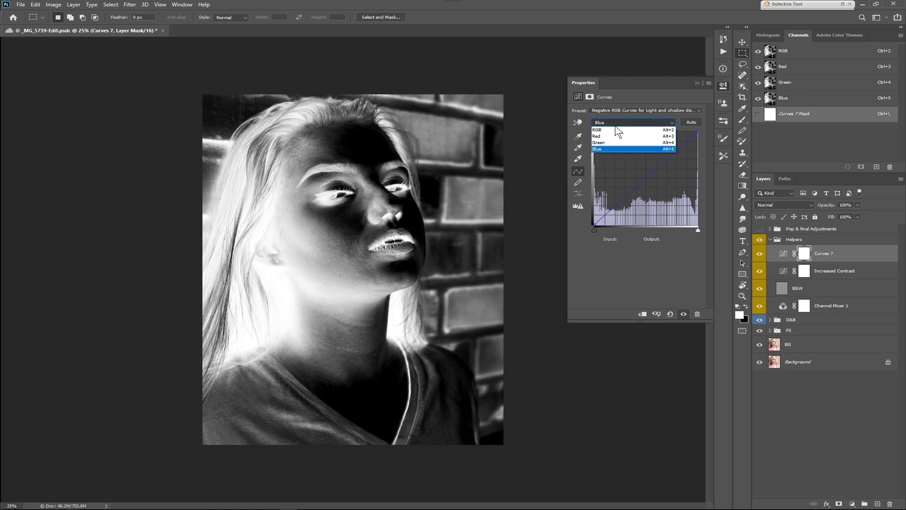
left_click(614, 127)
key("ctrl+s")
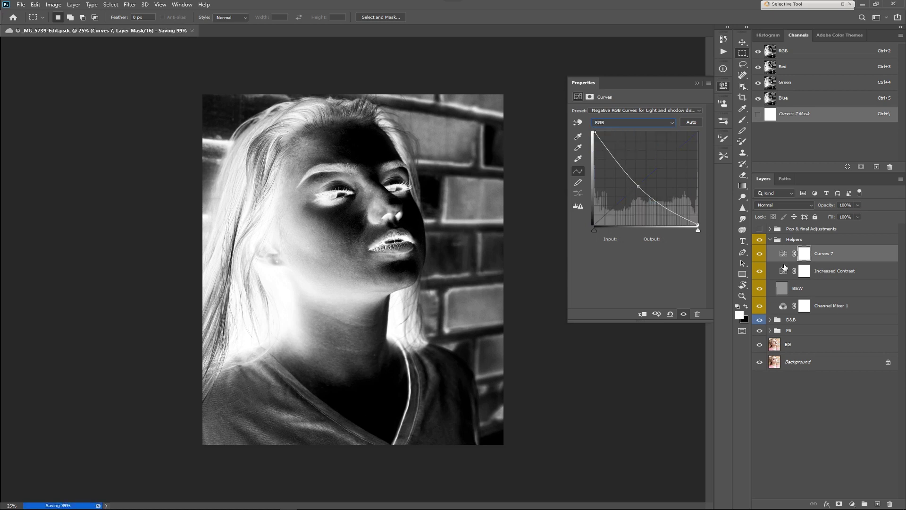
Compare the image with the top Curves, B&W and Channel Mixer layers each switched off and back on.
left_click(760, 255)
left_click(760, 255)
left_click(760, 289)
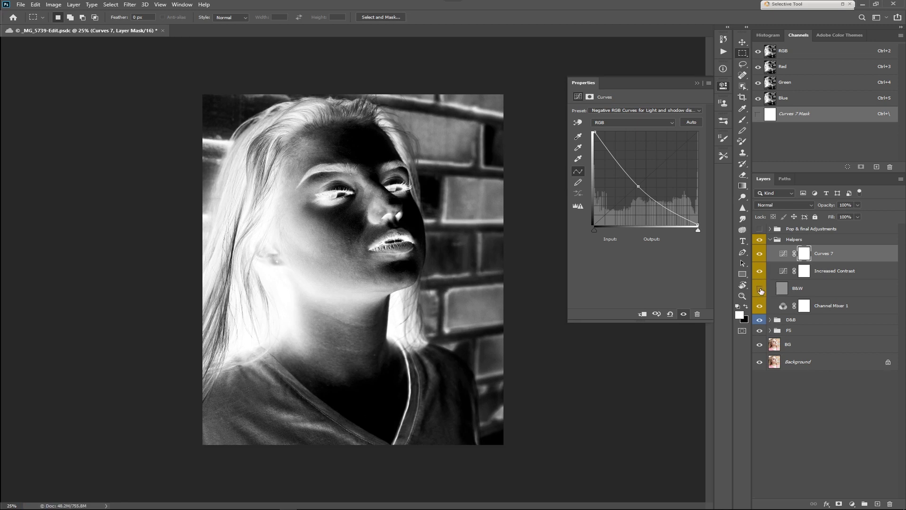
left_click(760, 306)
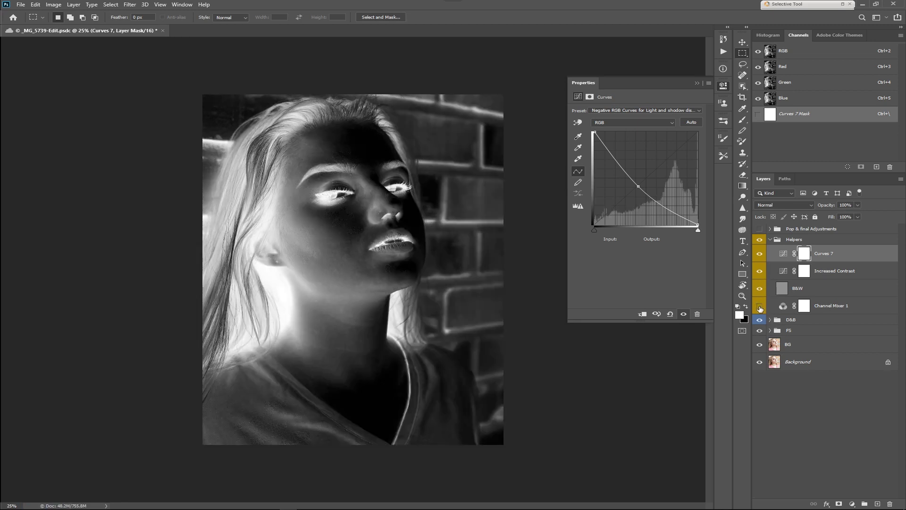
left_click(760, 307)
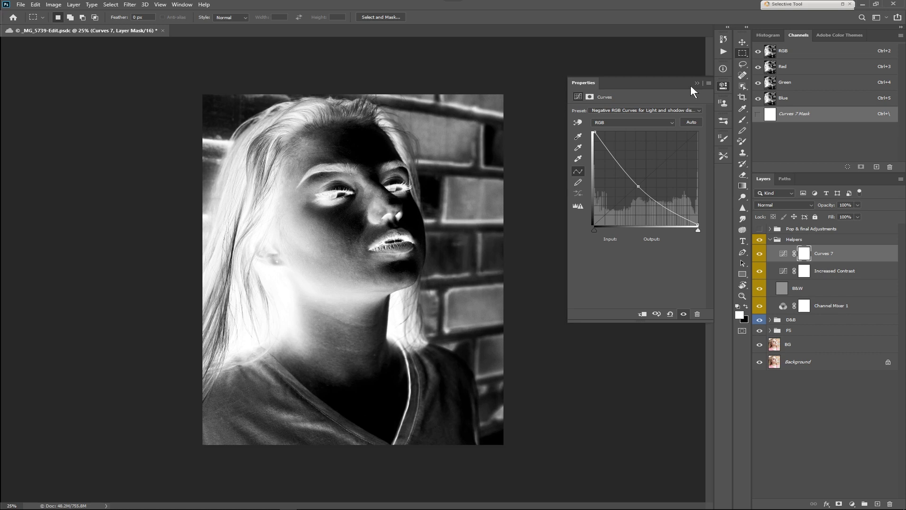
Load the curves preset "Solar - H-Lights & Shadows" into the top Curves layer.
left_click(708, 83)
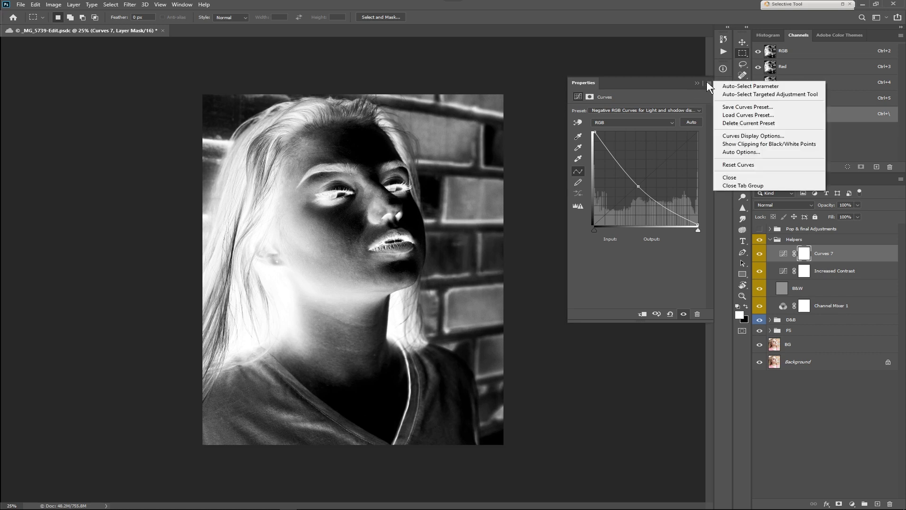
left_click(750, 116)
left_click(319, 83)
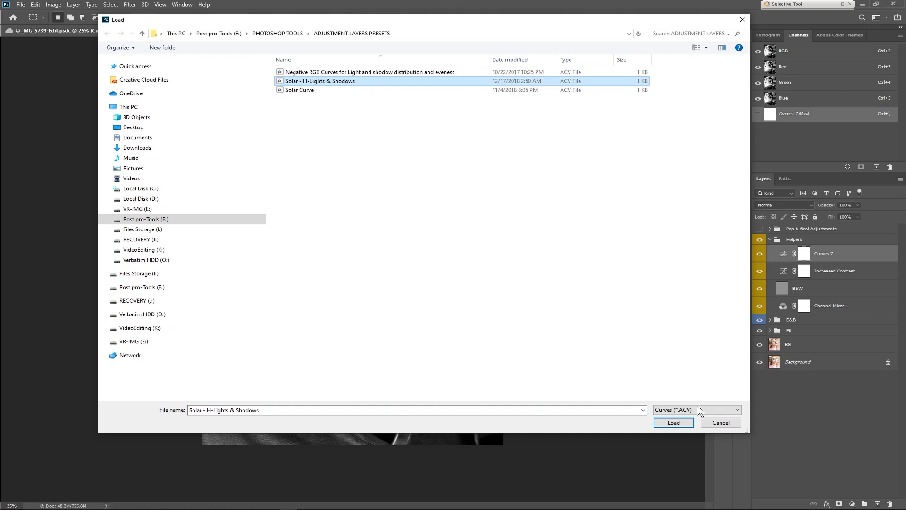
left_click(670, 423)
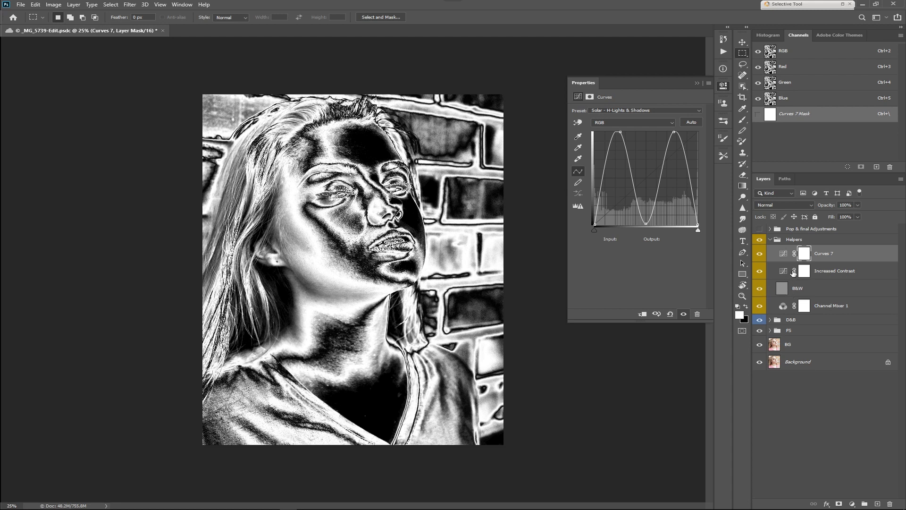
Hide the Increased Contrast and Channel Mixer layers in the Helpers group.
left_click(760, 271)
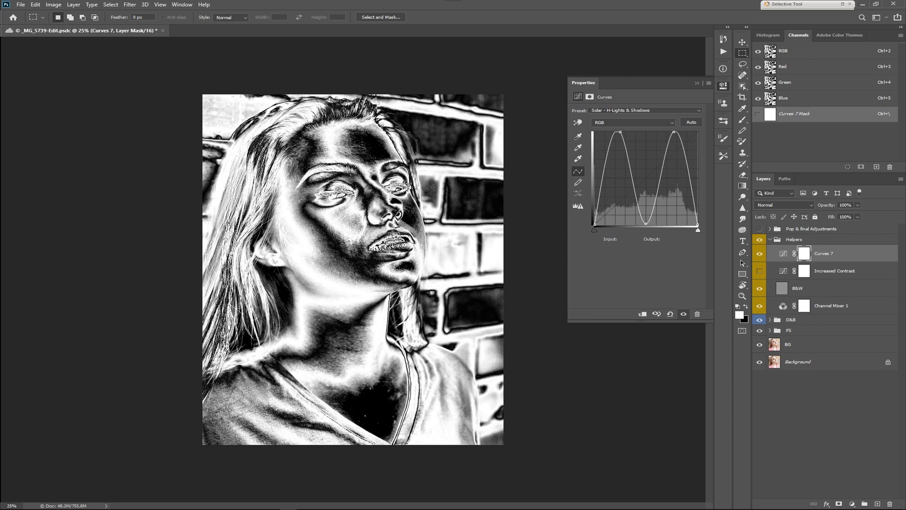
left_click(760, 309)
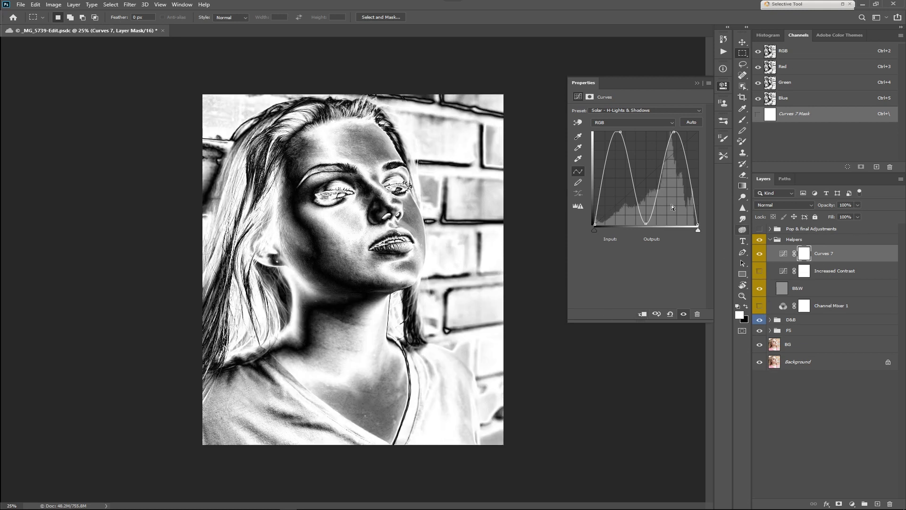
left_click(621, 122)
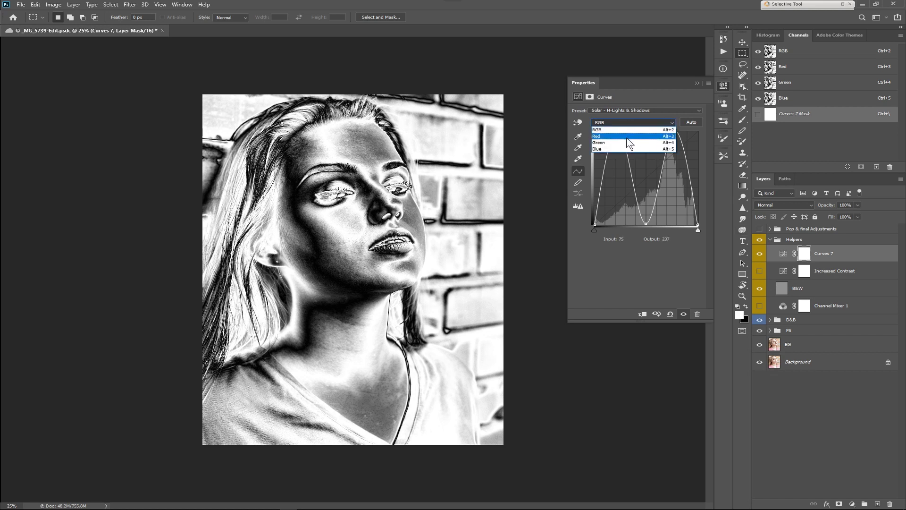
left_click(633, 131)
left_click(626, 124)
left_click(621, 126)
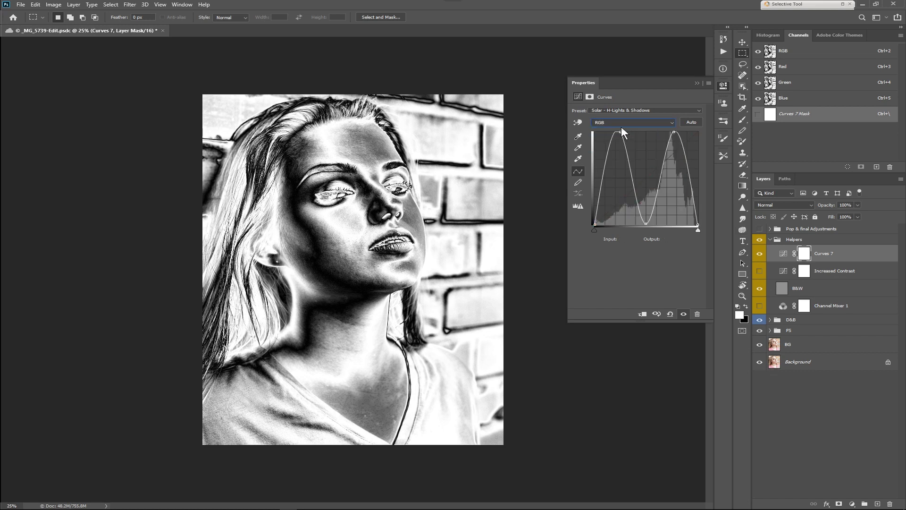
left_click_drag(783, 253, 890, 504)
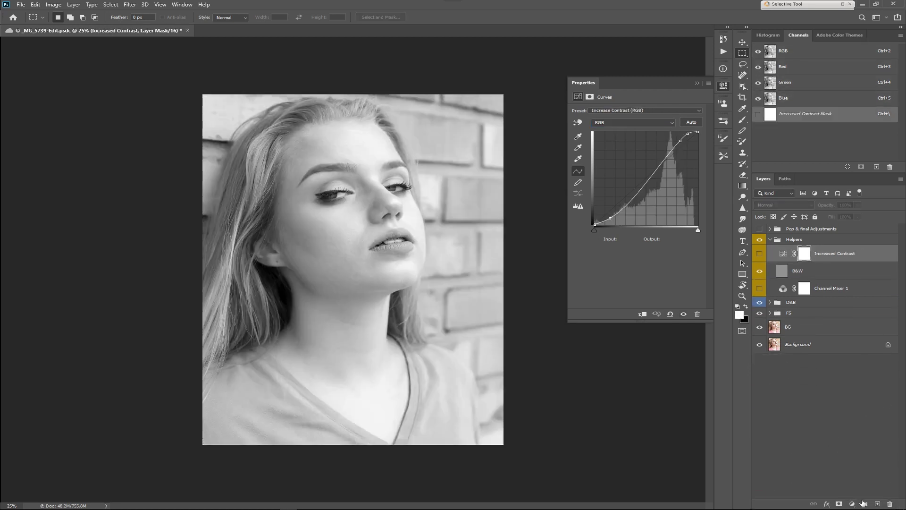
left_click(852, 504)
left_click(863, 398)
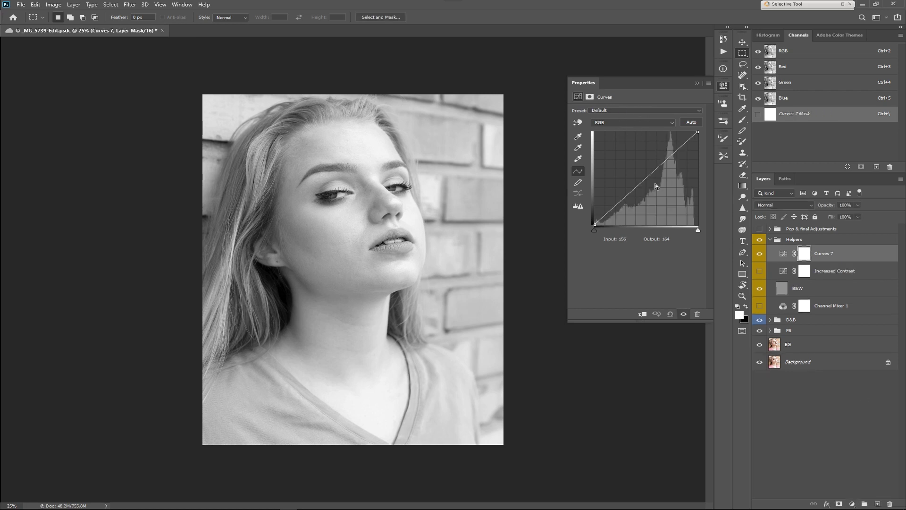
key("ctrl+z")
key("ctrl+shift+z")
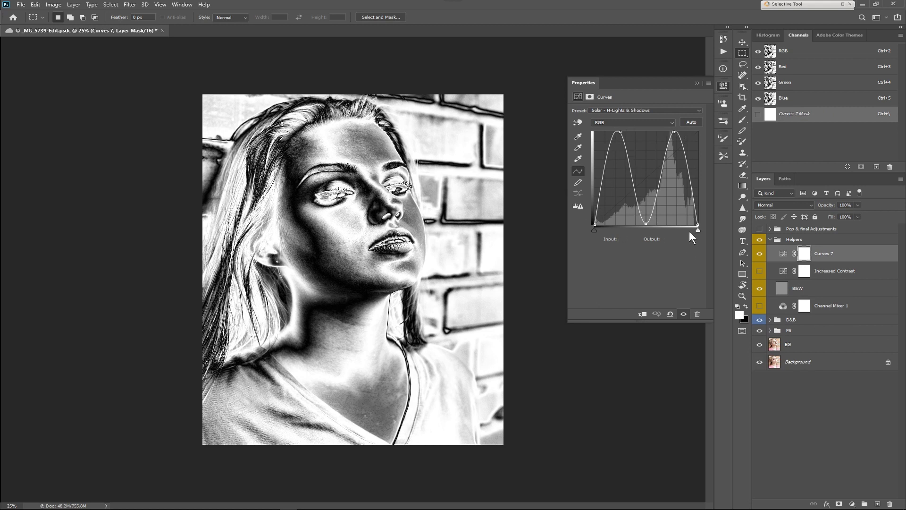
Replace the top solar Curves layer in the Helpers group with a new default Curves adjustment layer.
left_click_drag(861, 255, 890, 504)
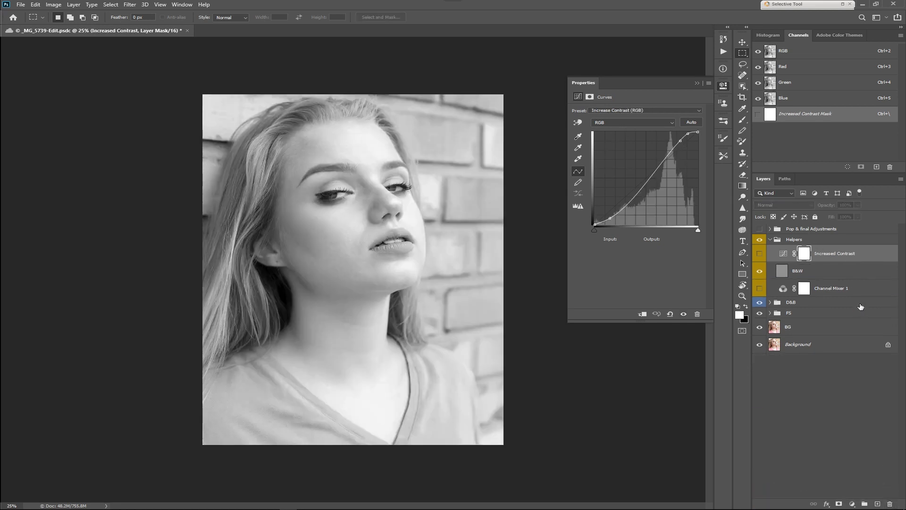
left_click(852, 504)
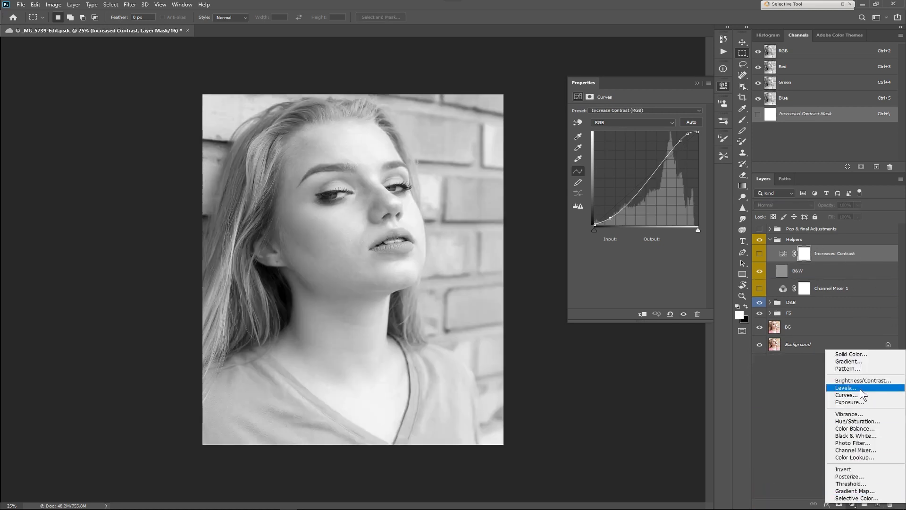
left_click(864, 395)
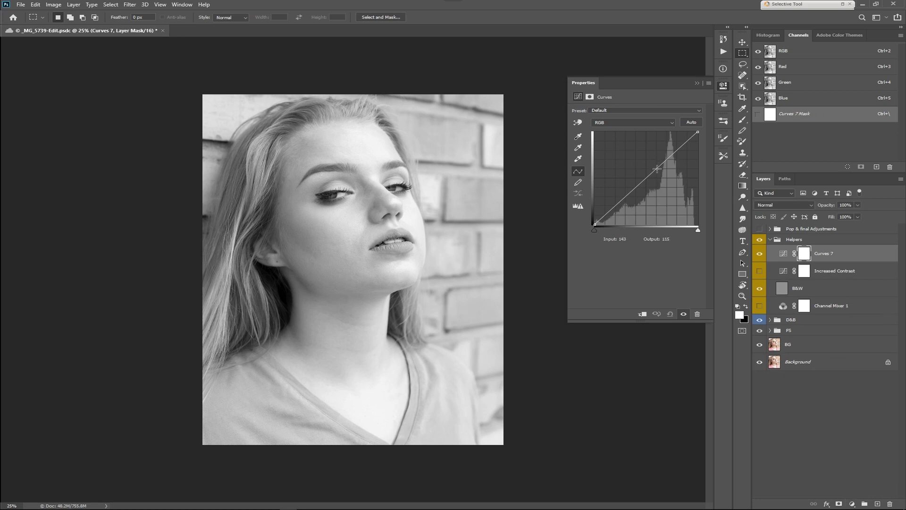
Shape the RGB curve into a solar M with full-height peaks in shadows and highlights, a midtone valley, and the white point at the bottom.
left_click_drag(649, 177, 638, 209)
left_click_drag(613, 203, 594, 229)
left_click_drag(645, 202, 626, 133)
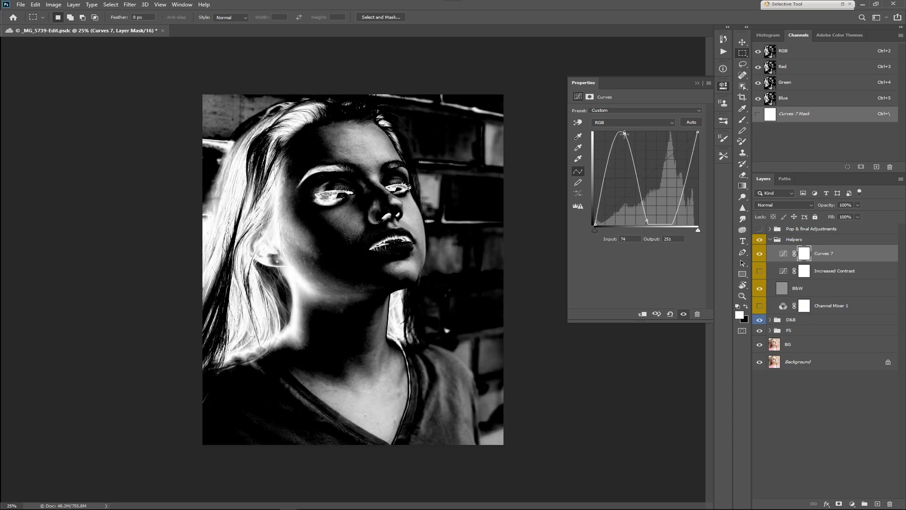
left_click(682, 192)
left_click_drag(682, 192, 698, 225)
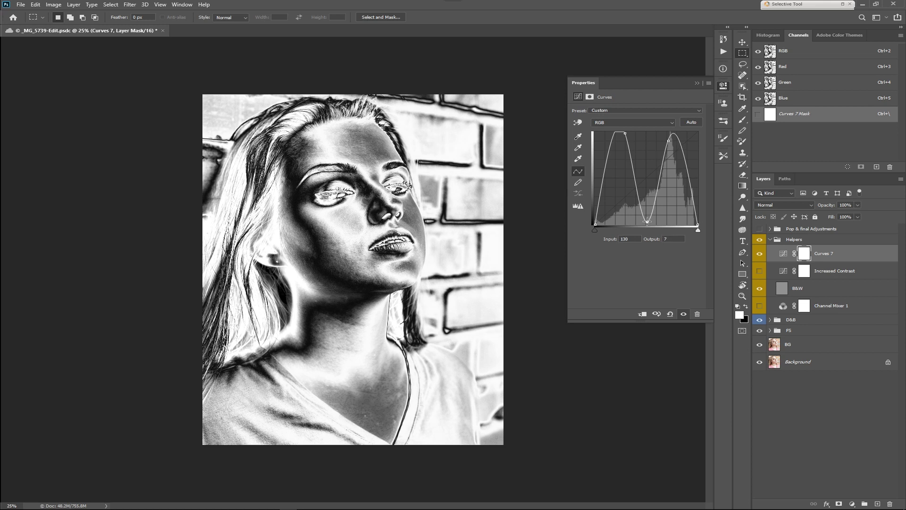
left_click_drag(668, 140, 675, 124)
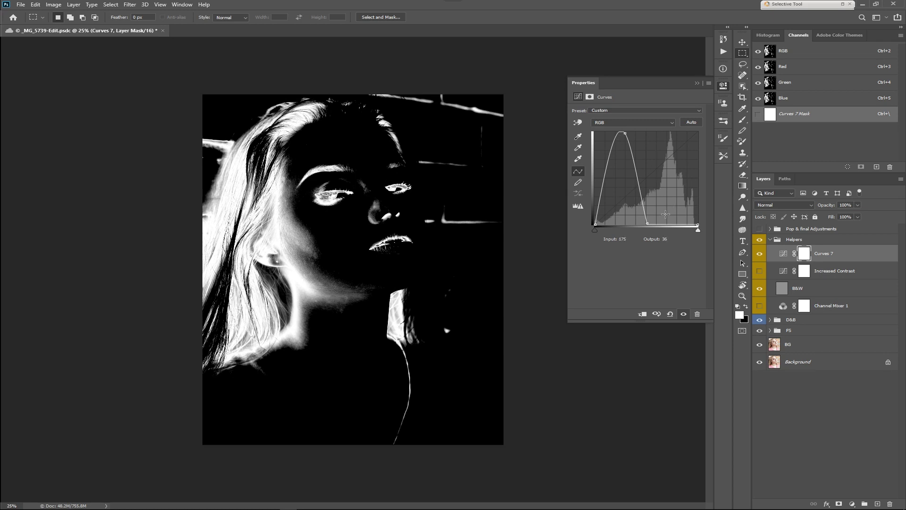
left_click_drag(673, 213, 617, 132)
left_click(678, 131)
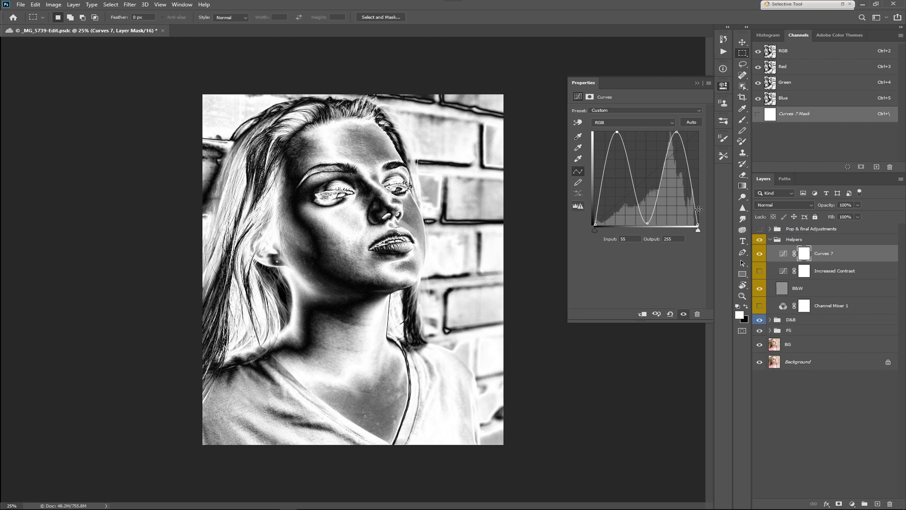
Rename the new Curves layer as S-H&S and collapse its properties.
double_click(823, 253)
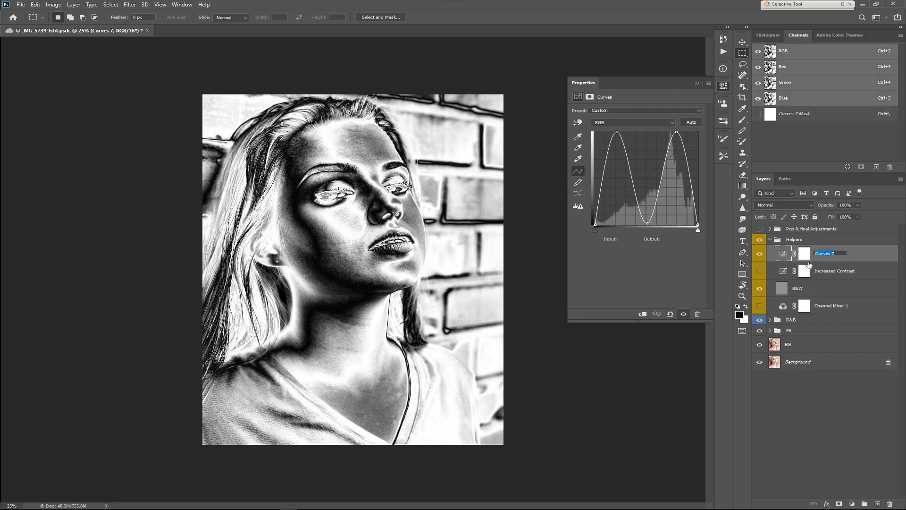
type("S-H&S")
key("Return")
left_click(697, 83)
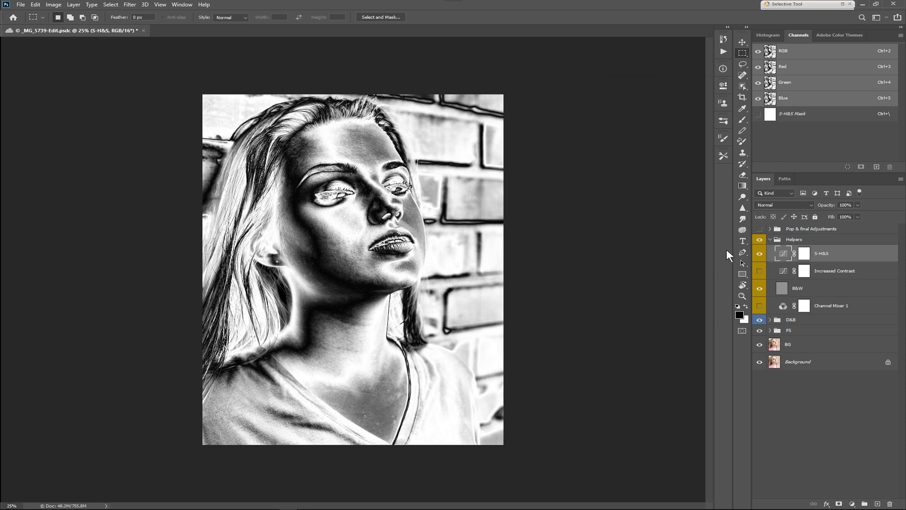
Hide the S-H&S layer, show Increased Contrast above the visible B&W layer, and collapse the Helpers group.
left_click(759, 253)
left_click(759, 271)
left_click(760, 288)
left_click(759, 288)
left_click(759, 305)
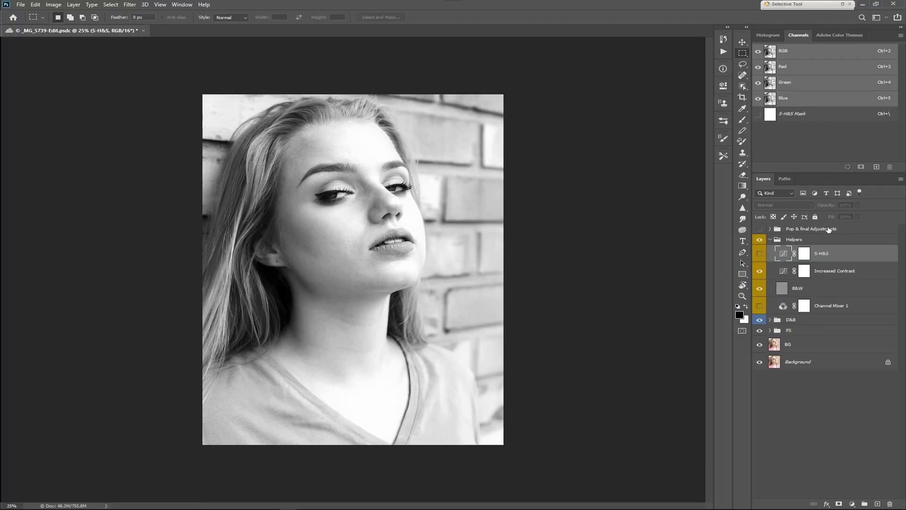
left_click(770, 239)
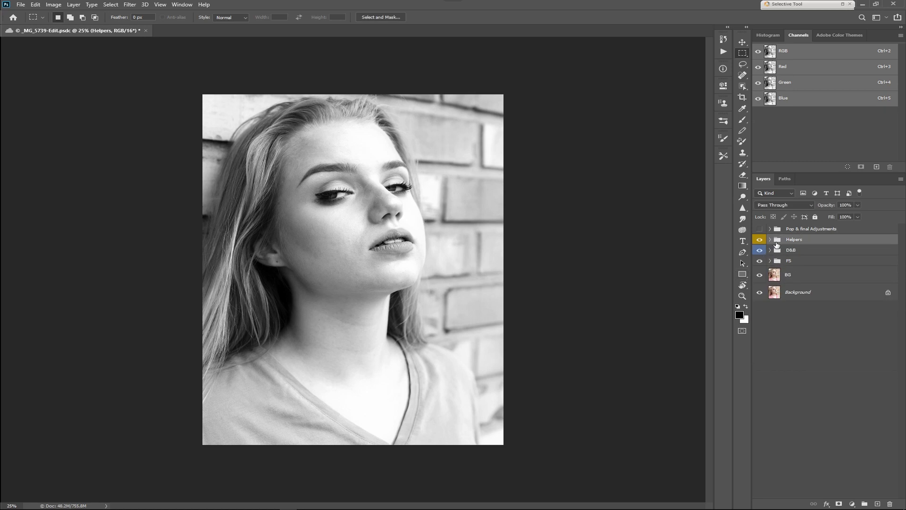
Expand the D&B group and target the DODGE layer mask with the Brush tool and a white foreground.
left_click(770, 250)
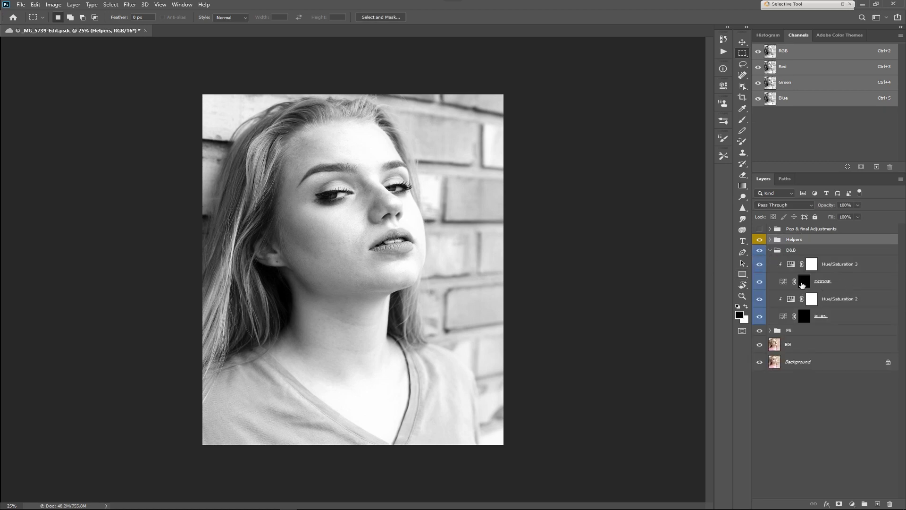
left_click(804, 282)
key("x")
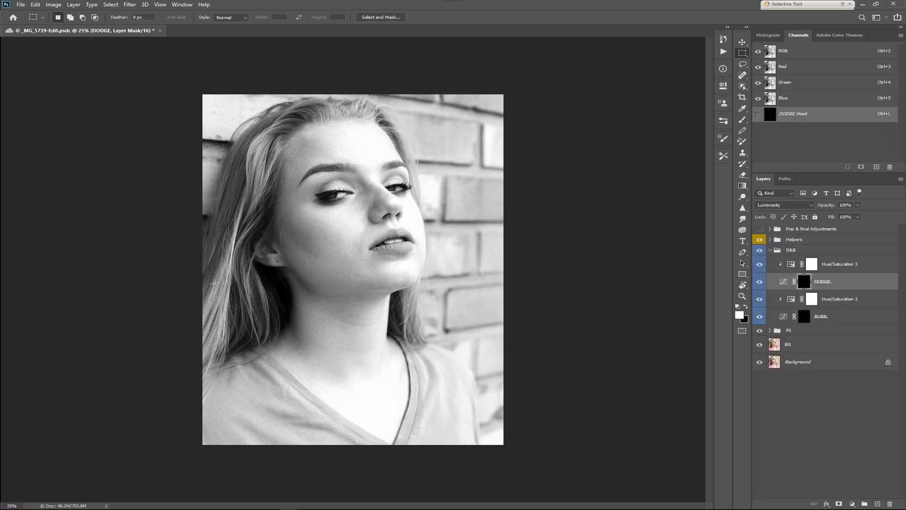
key("b")
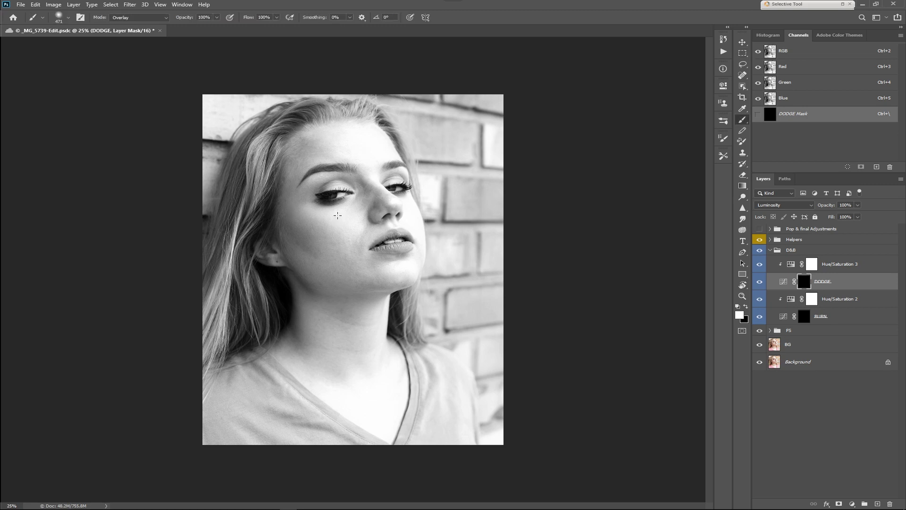
Set the brush to Normal mode with 1% flow and reduce it to a small tip.
left_click(267, 17)
type("1")
key("bracketleft")
key("bracketleft")
key("bracketleft")
key("bracketleft")
key("bracketleft")
key("bracketleft")
key("bracketleft")
key("bracketleft")
key("bracketleft")
key("bracketleft")
key("bracketleft")
key("bracketleft")
left_click(157, 22)
left_click(147, 18)
key("bracketleft")
Dodge the small dark patches between the eye and nose up close, reducing the brush to 15 px.
key("ctrl+plus")
key("ctrl+plus")
key("ctrl+plus")
left_click_drag(376, 203, 343, 319)
key("bracketleft")
key("bracketleft")
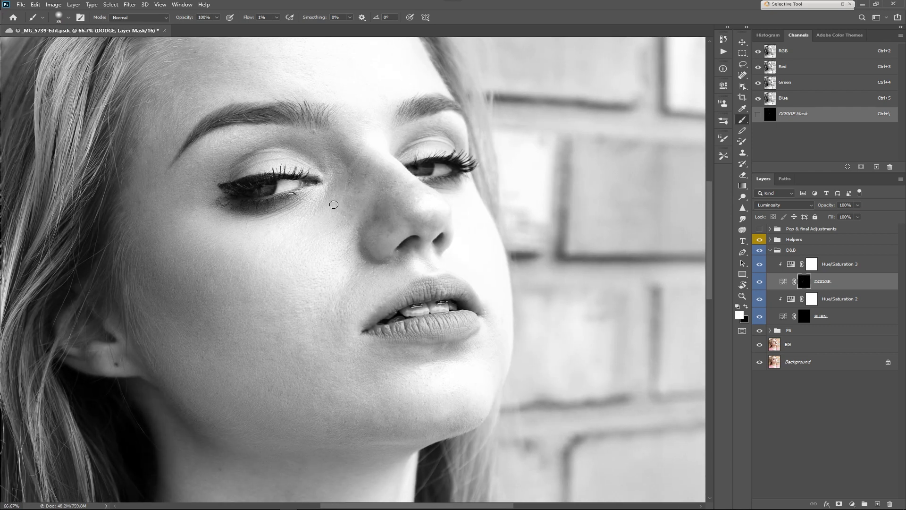
key("bracketleft")
Continue dodging uneven dark spots around the eyes and nose at 50% zoom, adjusting the brush to 20 px.
key("ctrl+minus")
key("ctrl+minus")
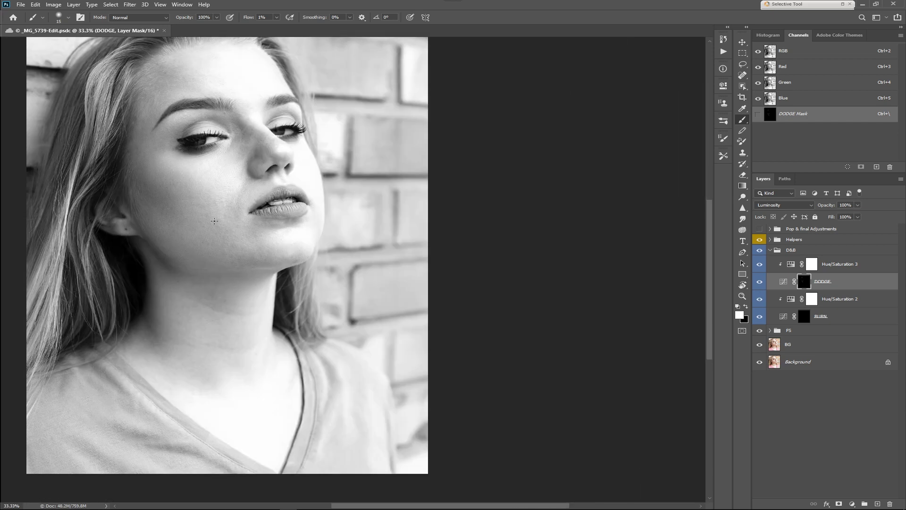
key("ctrl+plus")
mouse_move(244, 171)
left_mouse_down()
mouse_move(289, 226)
mouse_move(367, 275)
left_mouse_up()
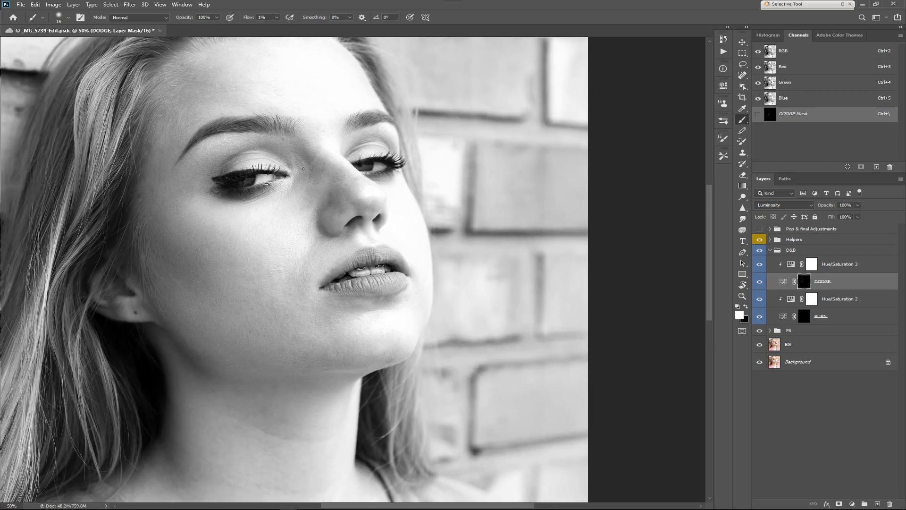
key("bracketright")
key("bracketleft")
key("bracketright")
key("bracketleft")
key("bracketright")
key("bracketright")
key("bracketright")
key("bracketright")
key("bracketleft")
key("bracketleft")
key("bracketleft")
left_click_drag(386, 206, 339, 222)
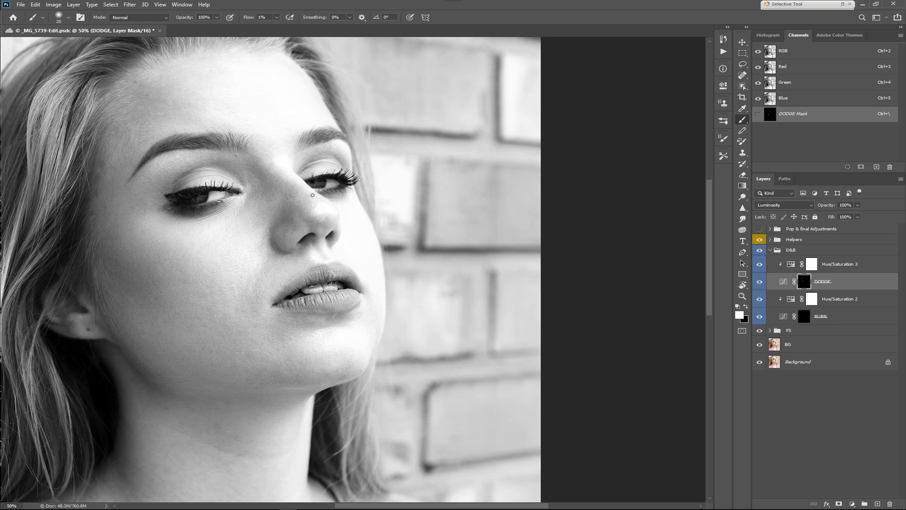
Rotate the canvas to -61° and dodge the dark patches around the jaw and neck with a brush of about 30 px.
left_click_drag(231, 222, 359, 136)
left_click_drag(323, 209, 330, 139)
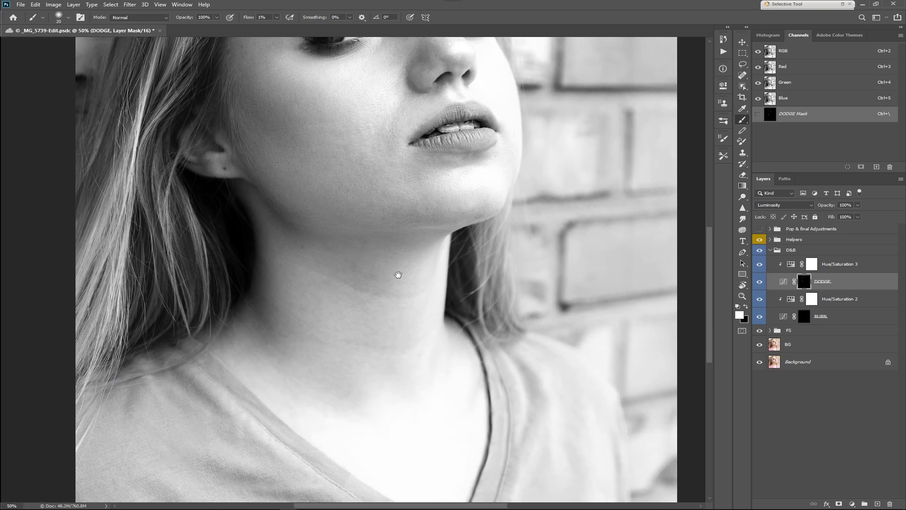
key("ctrl+minus")
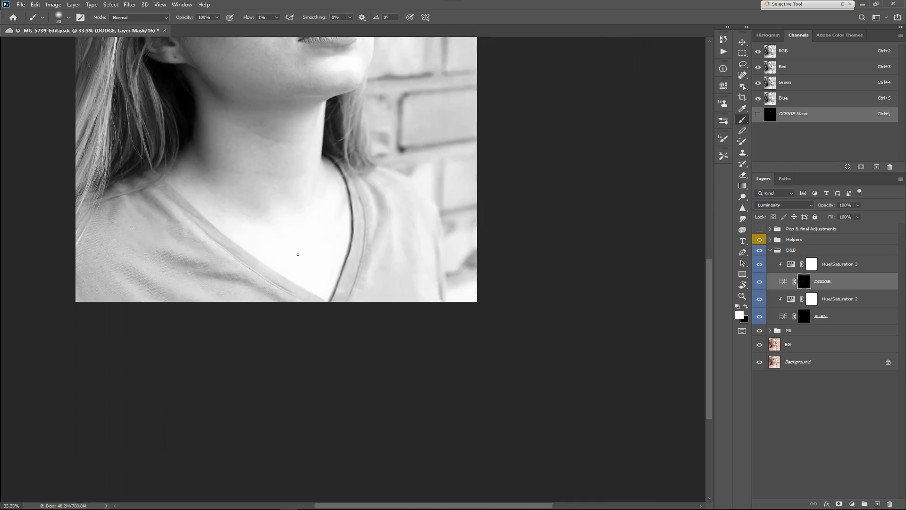
left_click_drag(314, 152, 337, 308)
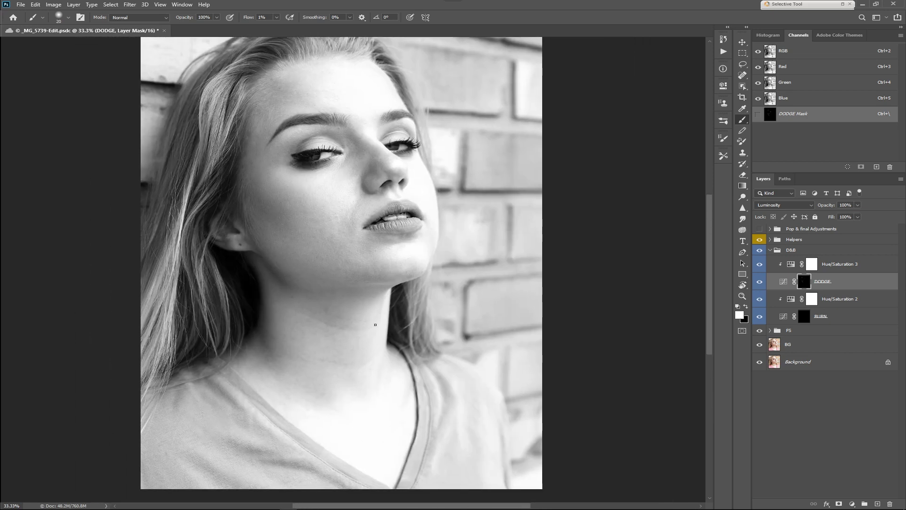
key("r")
mouse_move(339, 249)
left_mouse_down()
mouse_move(349, 238)
mouse_move(344, 212)
left_mouse_up()
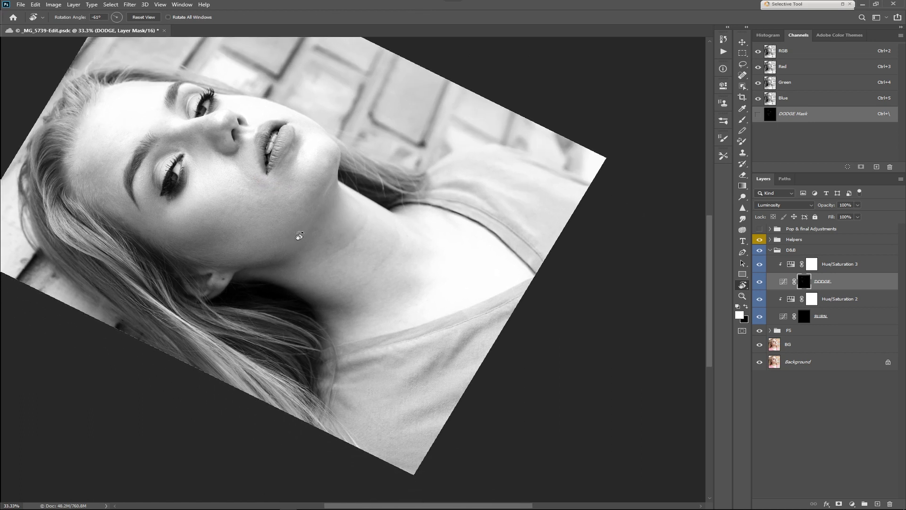
key("b")
key("bracketright")
key("bracketright")
key("bracketright")
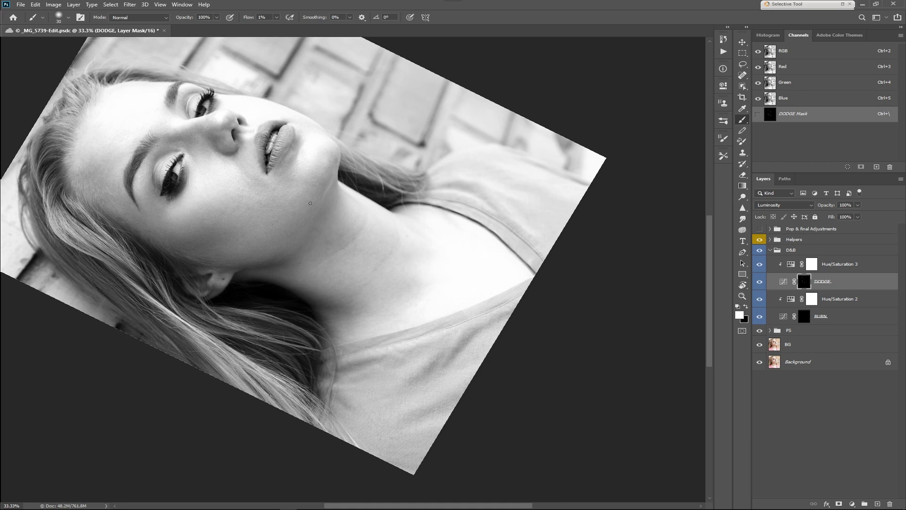
key("bracketleft")
Reset the canvas rotation and compare the portrait with the DODGE layer switched off and back on.
key("r")
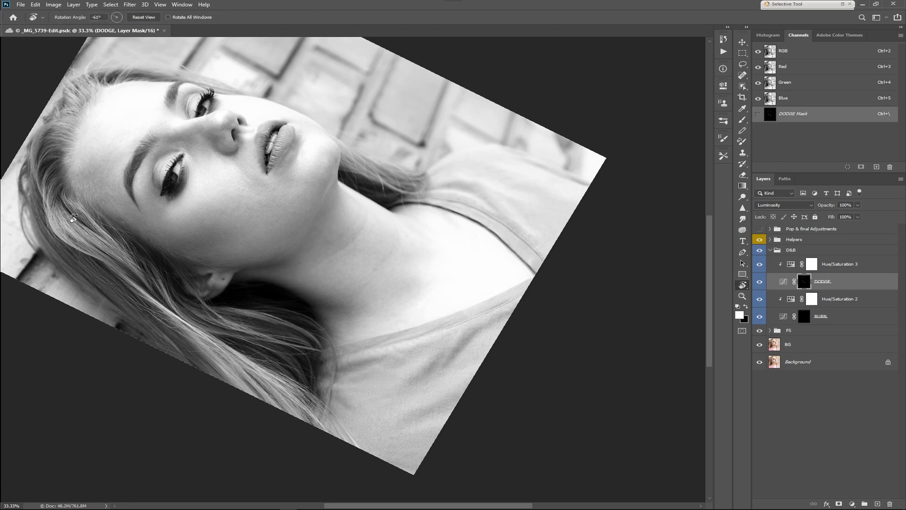
key("Escape")
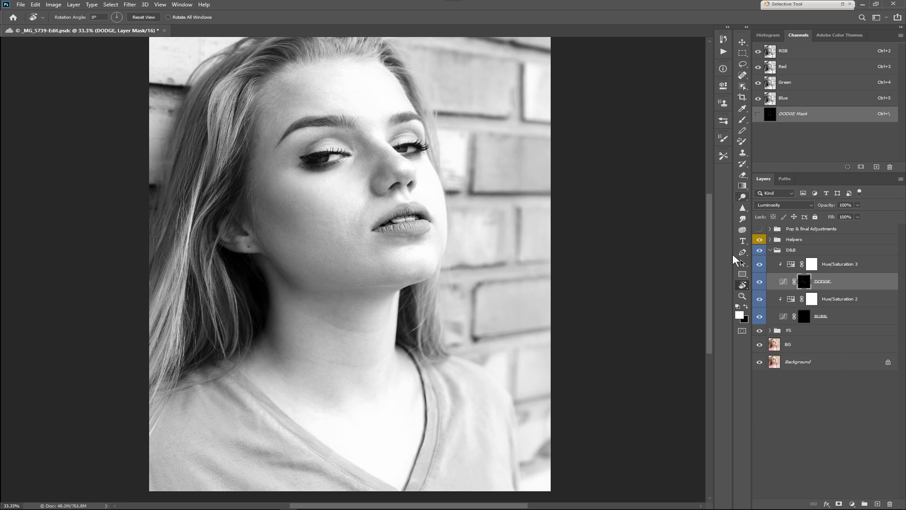
left_click(759, 282)
left_click(760, 282)
Show the Channel Mixer 1 layer in the Helpers group and return to the Brush tool on the DODGE mask.
left_click(770, 239)
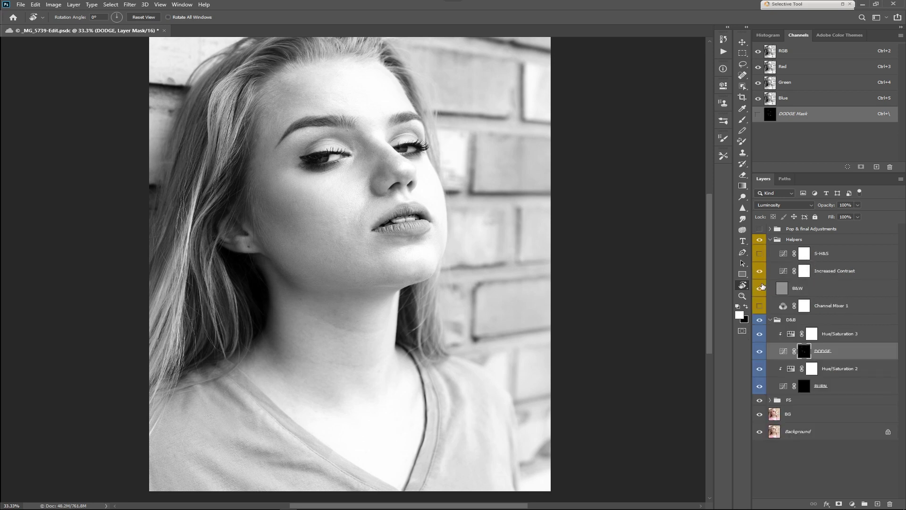
left_click(759, 305)
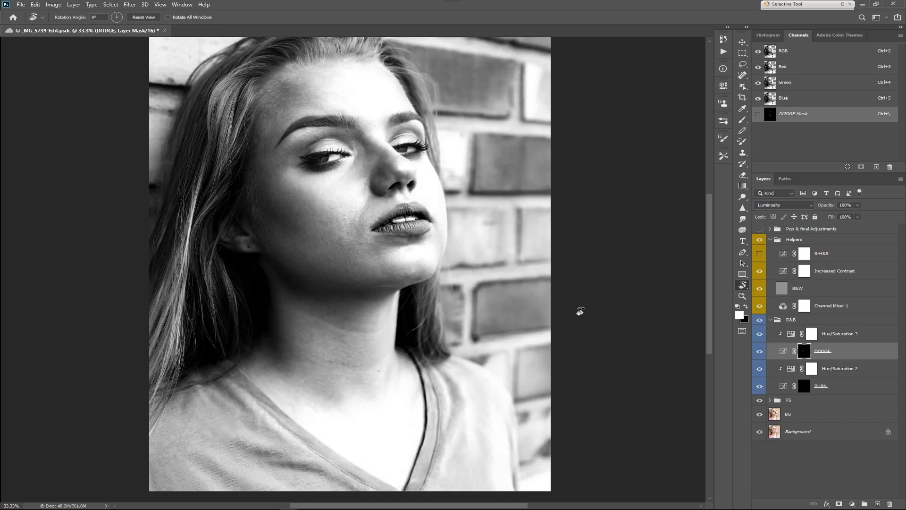
mouse_move(405, 279)
left_mouse_down()
mouse_move(446, 294)
mouse_move(375, 267)
mouse_move(384, 277)
left_mouse_up()
key("b")
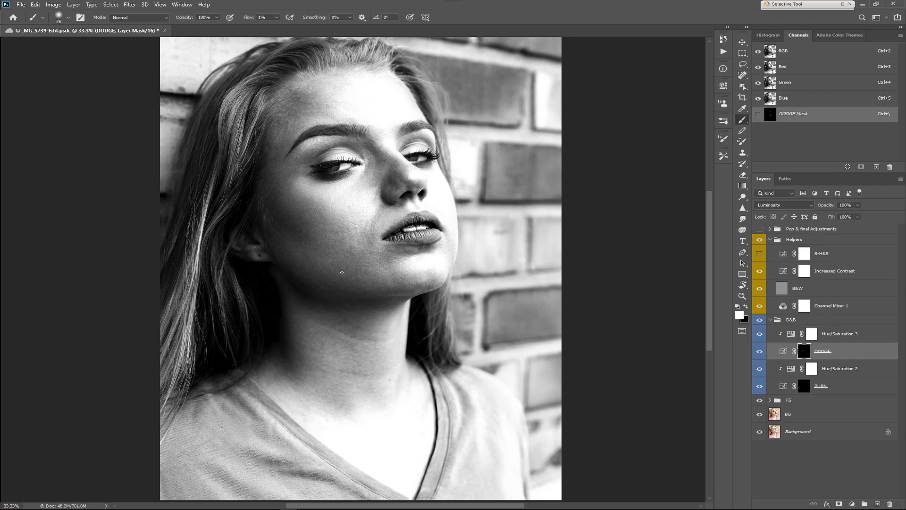
Dodge the dark patches around the chin, jaw and neck at 33.3% zoom with a brush between 25 and 35 px.
key("bracketright")
left_click_drag(431, 291, 380, 247)
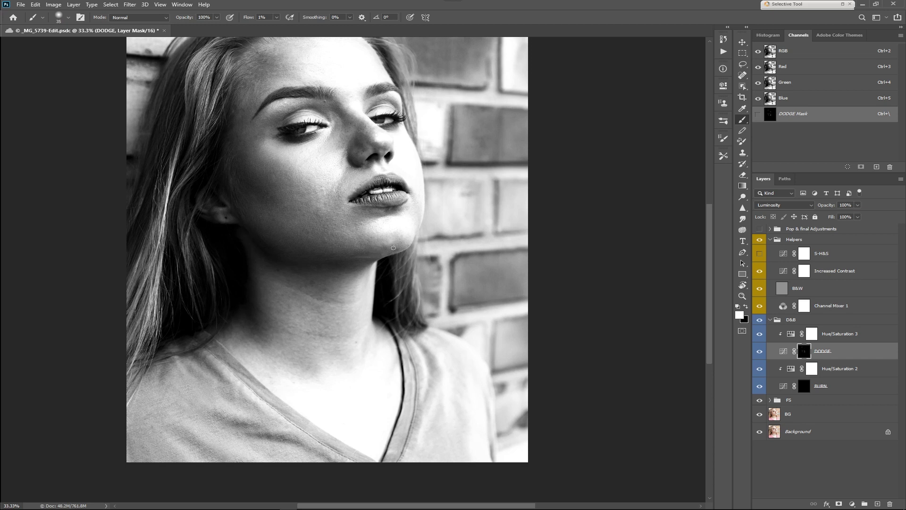
key("bracketleft")
left_click_drag(375, 253, 443, 254)
key("[")
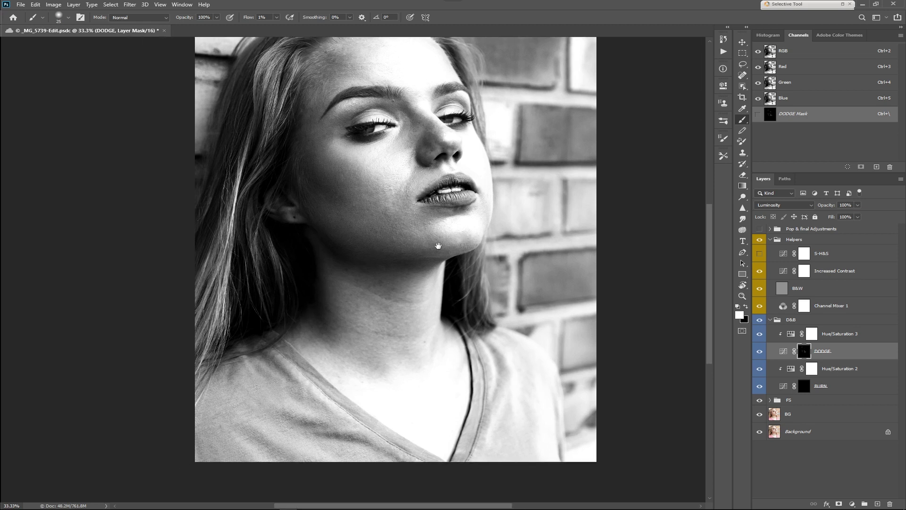
left_click_drag(341, 260, 336, 285)
left_click_drag(449, 340, 444, 265)
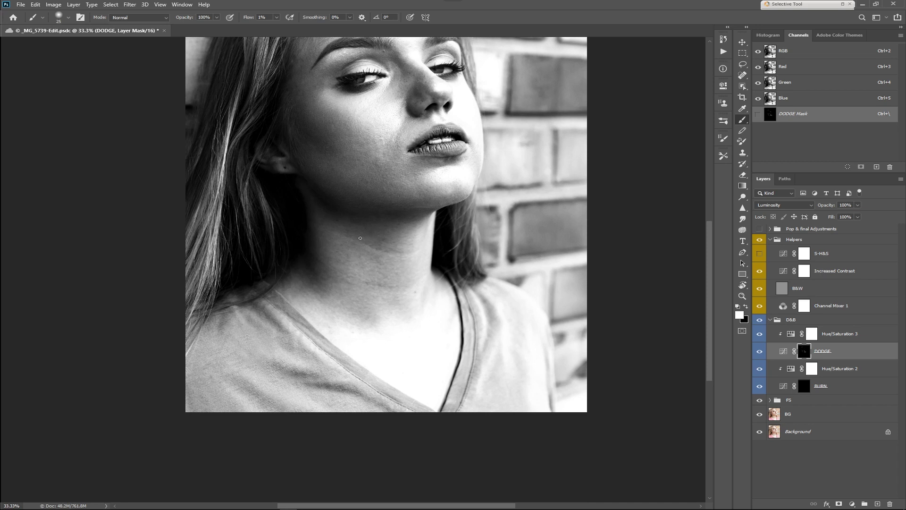
left_click_drag(361, 234, 440, 324)
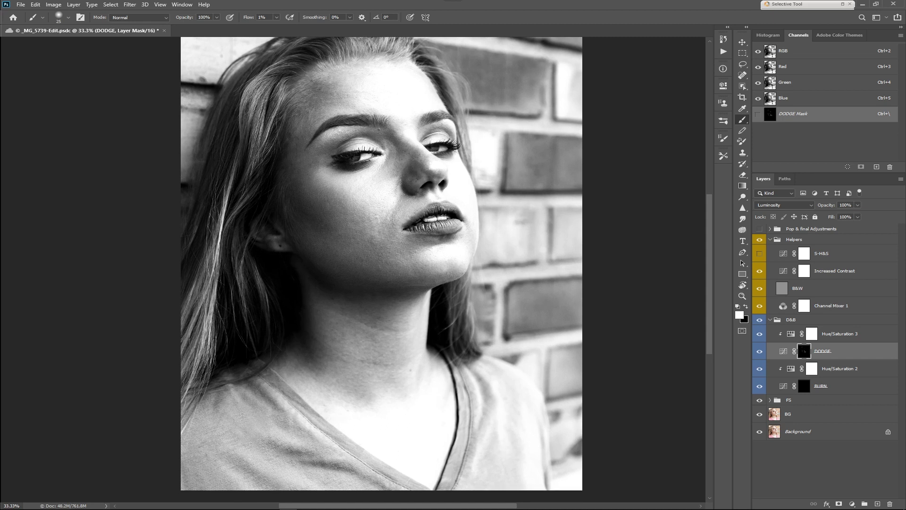
Rotate the canvas to -81° and dodge the uneven dark patches across the neck, starting with a 25 px brush.
key("r")
left_click_drag(428, 231, 409, 305)
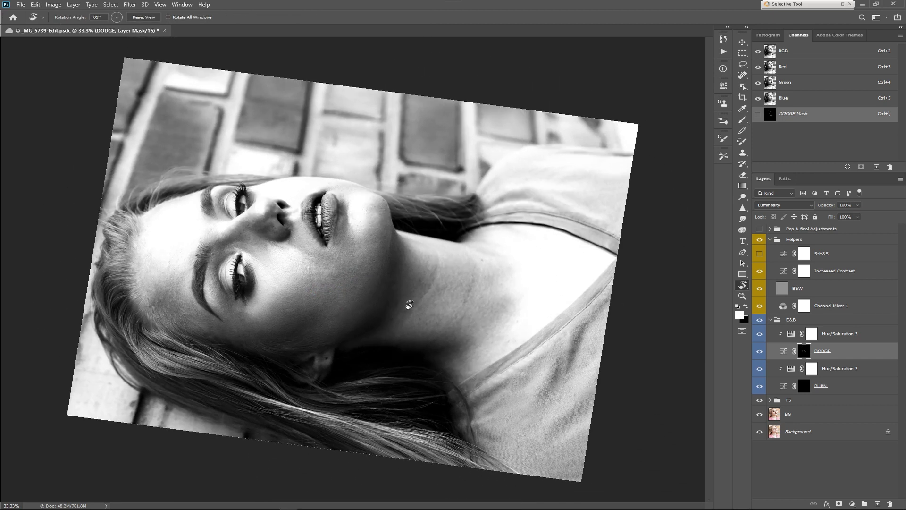
key("b")
key("bracketright")
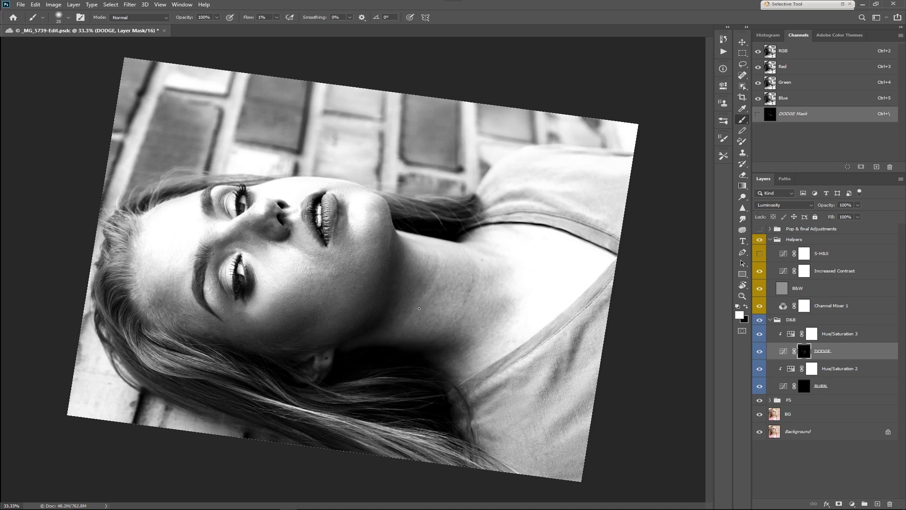
key("bracketright")
left_click(759, 351)
left_click(760, 351)
key("ctrl+s")
Reset the canvas rotation and examine the portrait at reduced zoom, comparing it with the DODGE layer off and on.
key("r")
key("Escape")
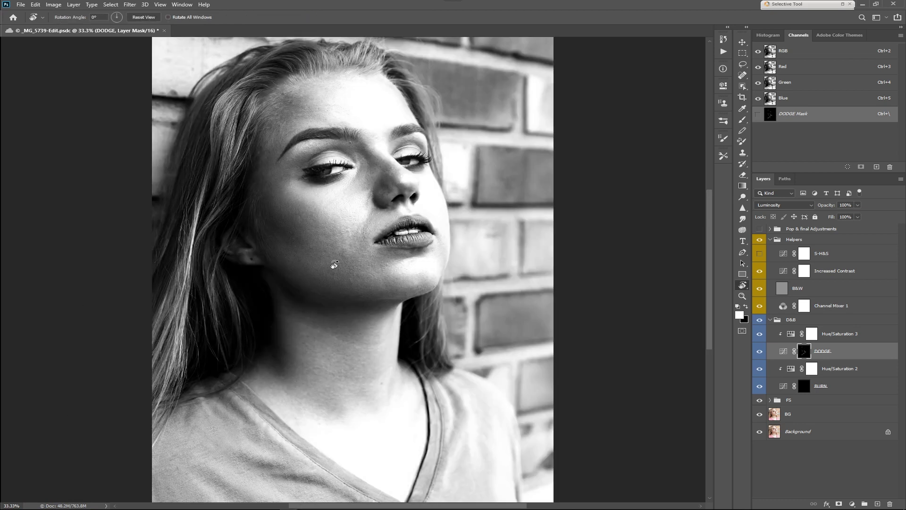
left_click(759, 352)
left_click(759, 352)
key("ctrl+minus")
key("ctrl+minus")
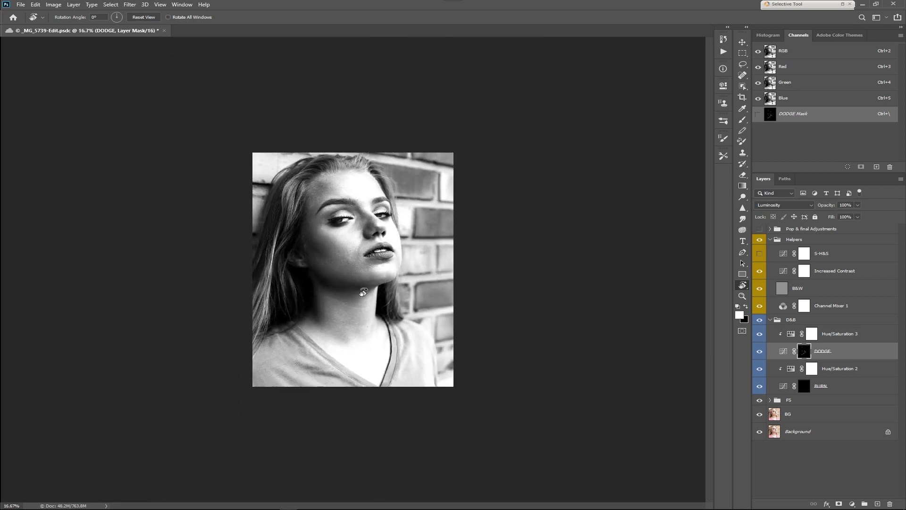
key("ctrl+minus")
key("ctrl+plus")
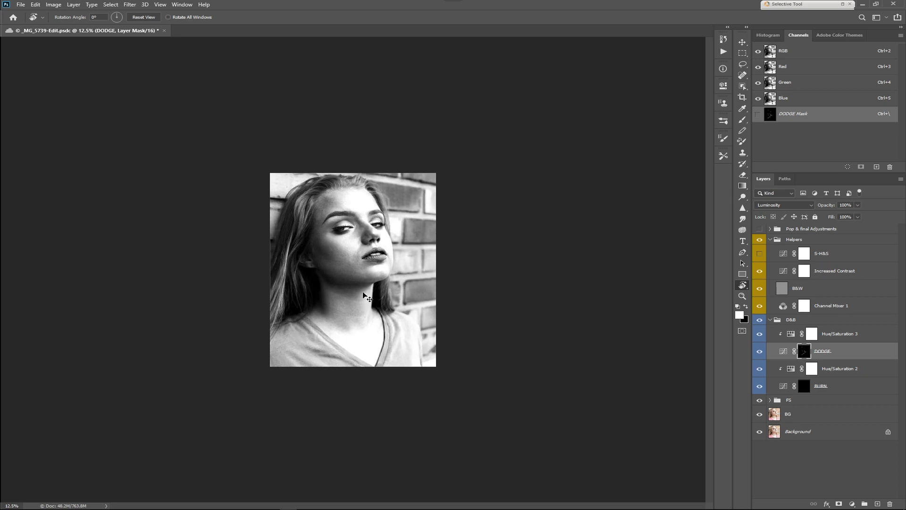
key("ctrl+plus")
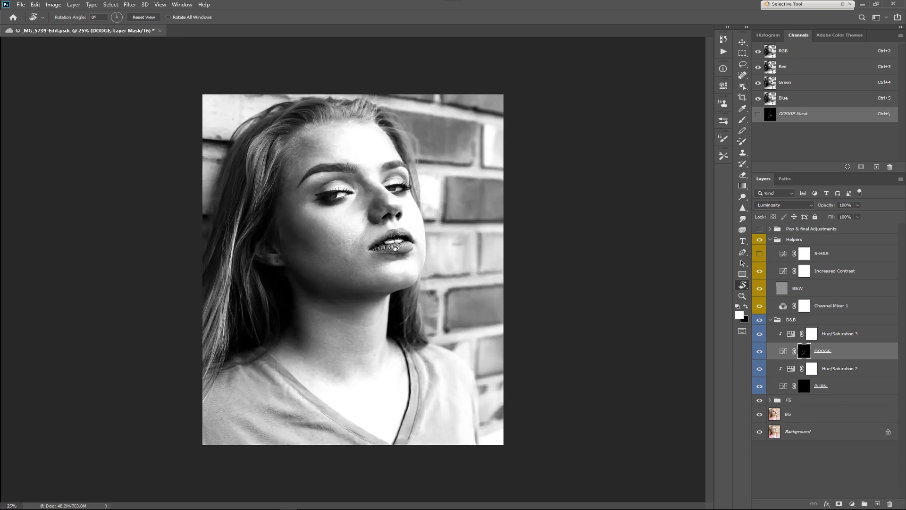
Dodge the dark areas between the eyes at 25% zoom with a 45 px brush reduced to 30 px, checking against the hidden DODGE layer.
key("b")
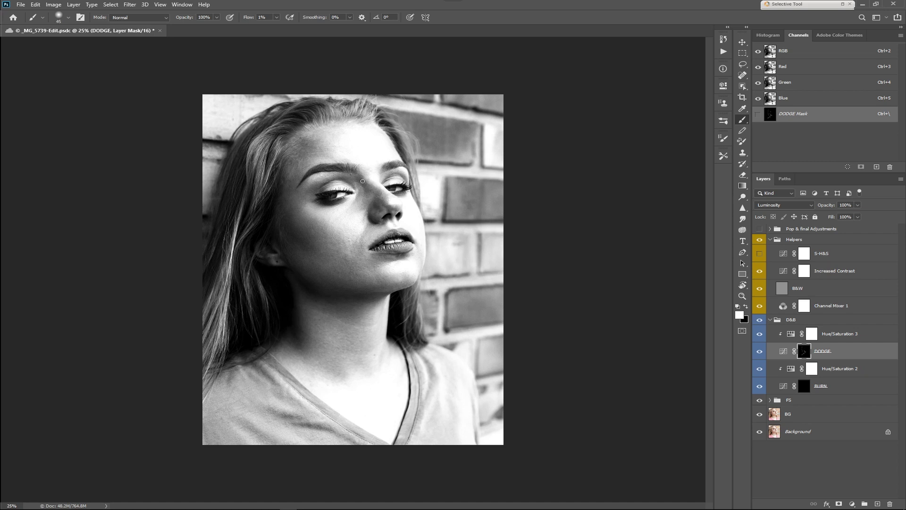
key("bracketleft")
left_click(760, 352)
left_click(759, 352)
key("bracketleft")
Burn the bright spots around the nose on the BURN mask with a 30 px brush, checking with the D&B group off and on.
left_click(805, 386)
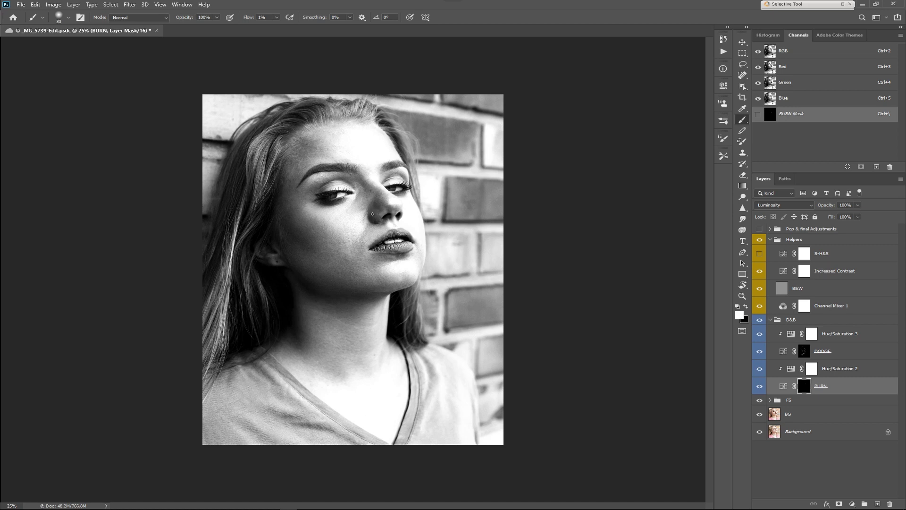
left_click(759, 321)
left_click(759, 321)
Dodge the lower face on the DODGE mask with a 25 px brush and compare the D&B group off and on while zoomed out.
left_click(805, 352)
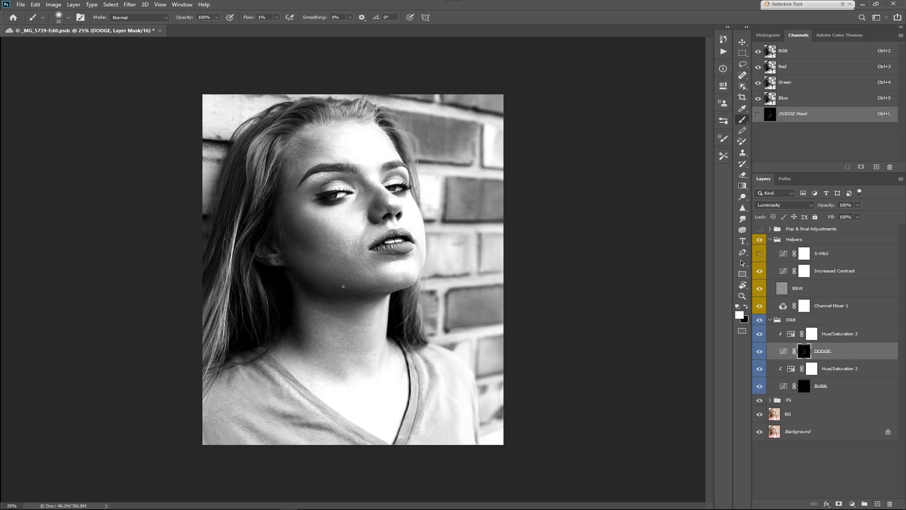
key("ctrl+minus")
key("ctrl+minus")
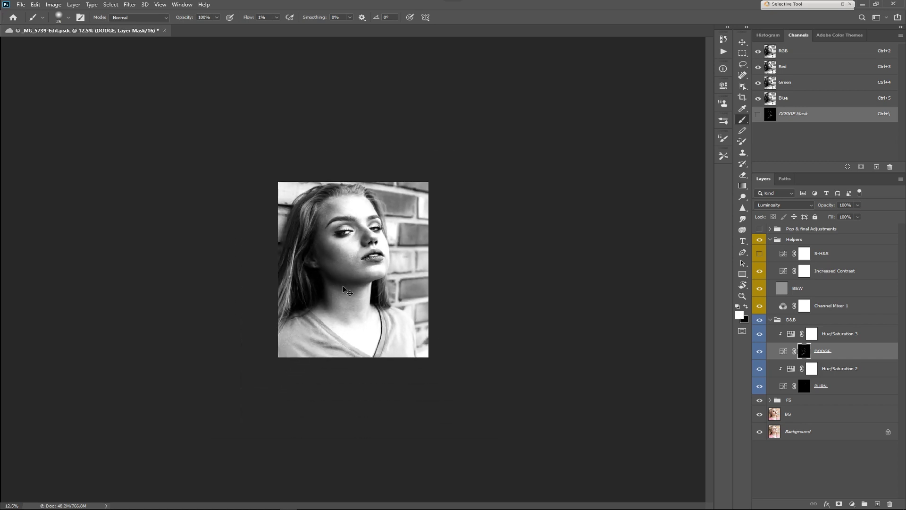
key("ctrl+minus")
key("ctrl+minus")
key("ctrl+plus")
key("ctrl+plus")
left_click(759, 322)
left_click(761, 322)
Zoom in to 66.7% and dodge the dark skin below the lower lip with a 20 px brush reduced to 15 px.
key("ctrl+plus")
key("ctrl+plus")
key("ctrl+plus")
key("ctrl+plus")
key("ctrl+plus")
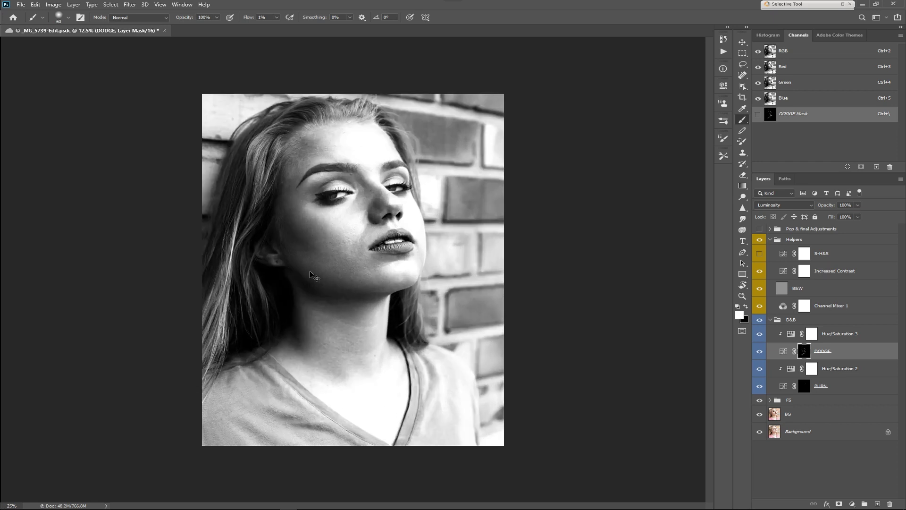
key("ctrl+plus")
key("ctrl+plus")
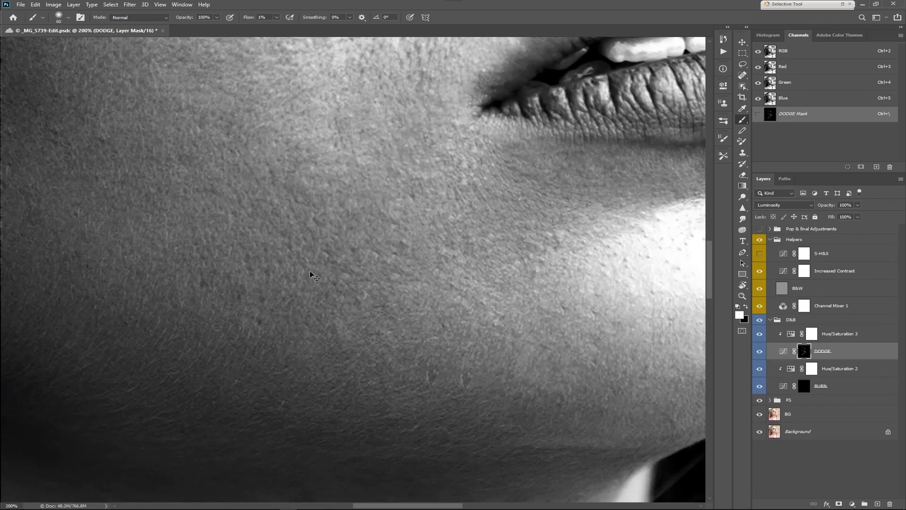
key("ctrl+minus")
key("ctrl+minus")
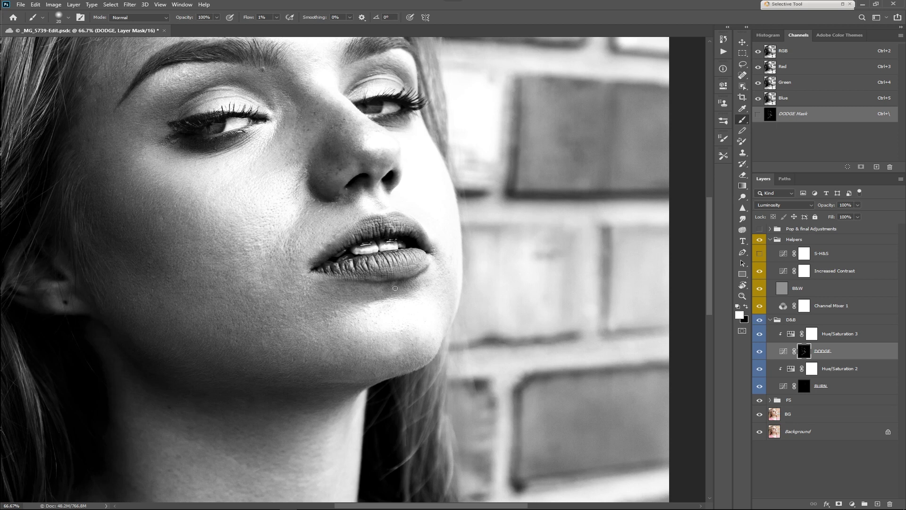
key("bracketleft")
Burn below the lower lip on the BURN mask with a 15 px brush, and refine that area on the DODGE mask at 10 px.
left_click(804, 386)
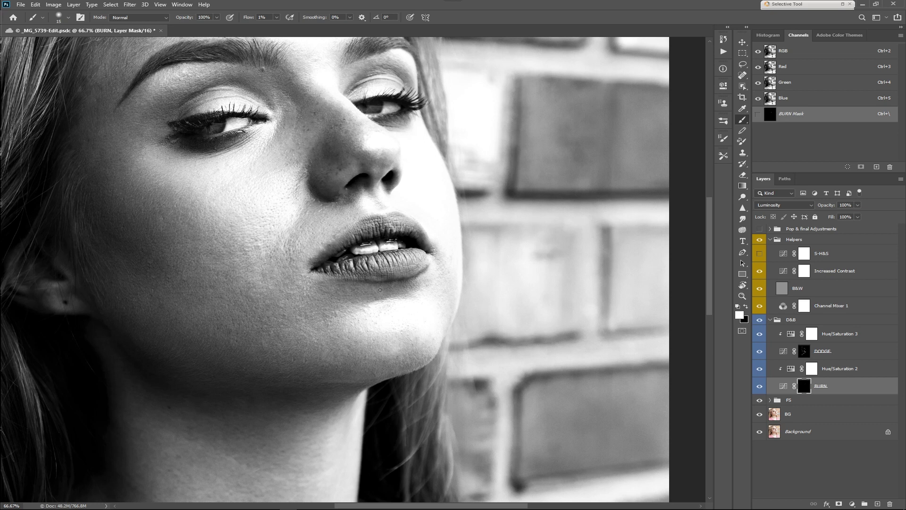
key("bracketleft")
key("alt+bracketright")
key("alt+bracketright")
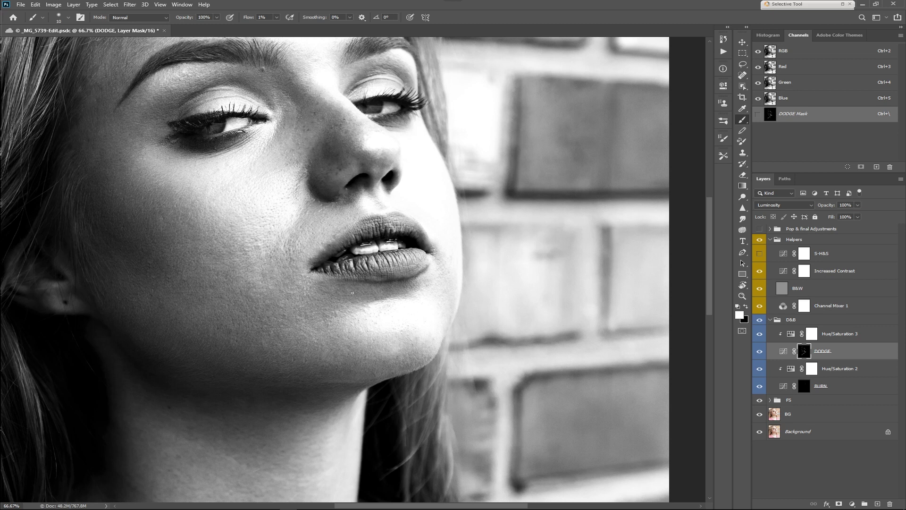
left_click_drag(494, 311, 565, 231)
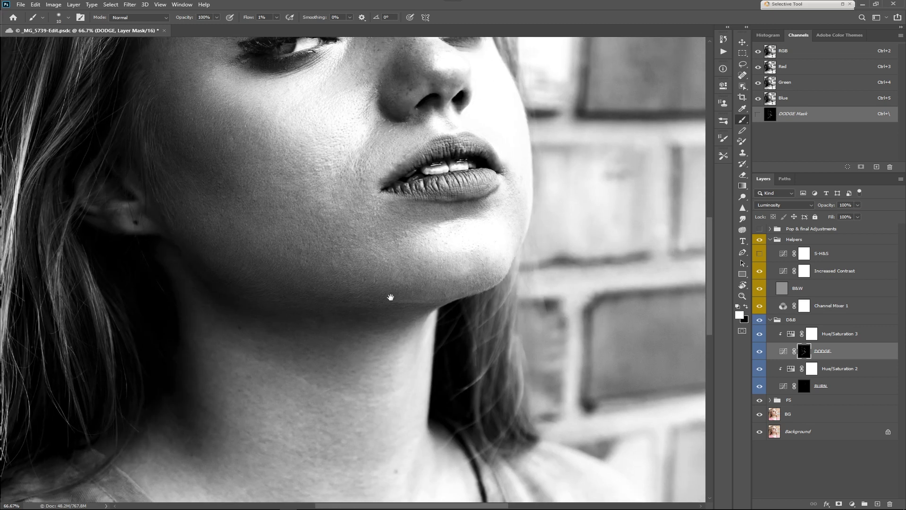
Burn the bright spot on the chin on the BURN mask with a 15 px brush, comparing the BURN layer off and on.
left_click(822, 382)
key("bracketright")
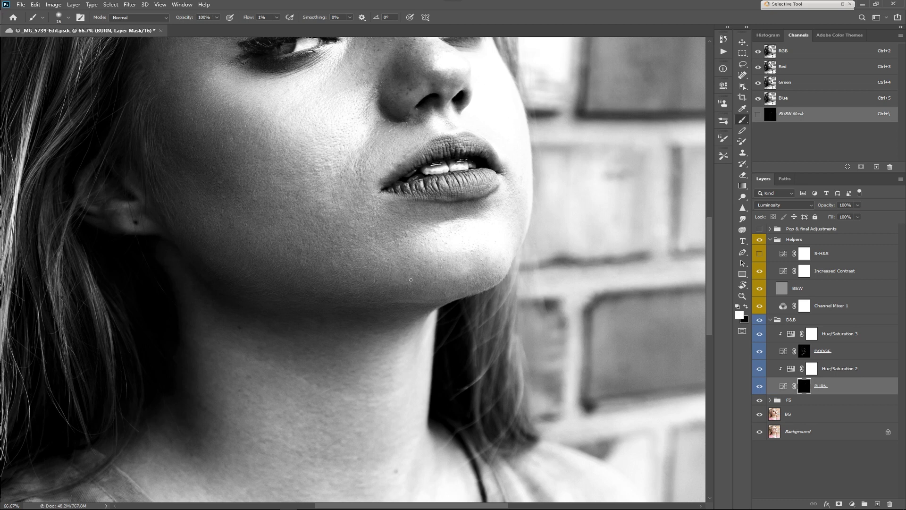
left_click_drag(452, 284, 414, 239)
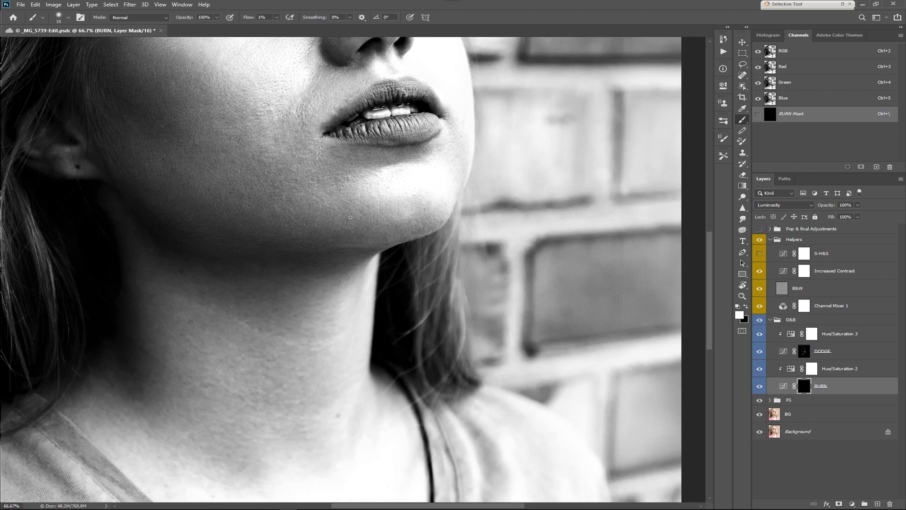
left_click(759, 386)
left_click(760, 387)
Dodge the dark spots along the jawline on the DODGE mask with a 20 px brush reduced to 15 px.
left_click(805, 351)
key("bracketright")
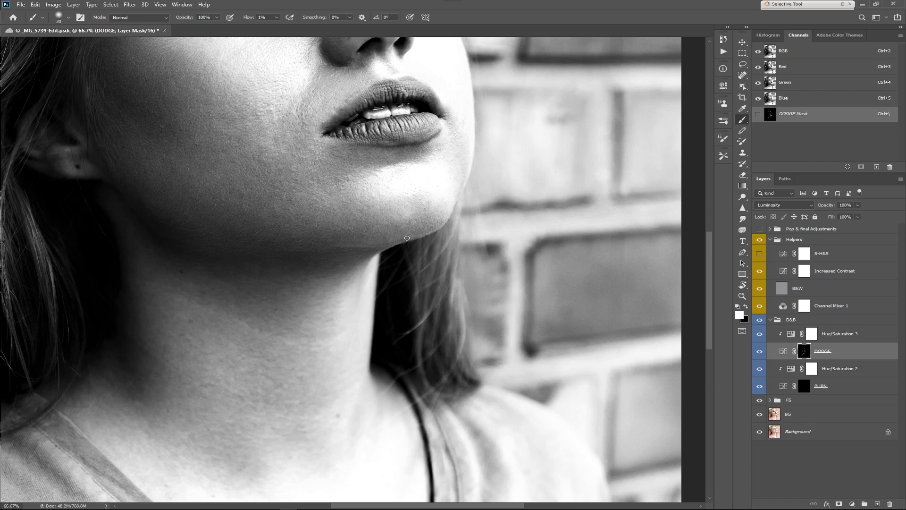
key("bracketleft")
left_click_drag(426, 241, 493, 214)
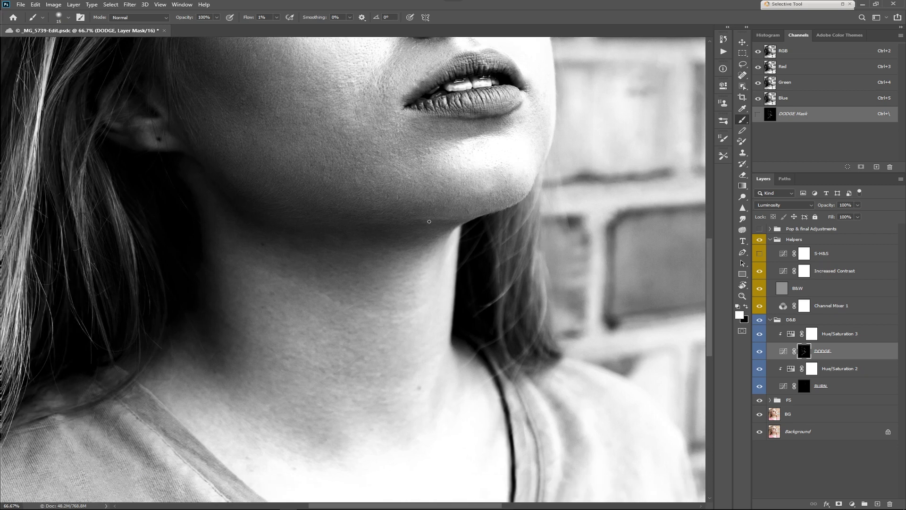
Dodge the dark patch on the forehead beside the hairline with a brush of about 25 px.
left_click_drag(365, 206, 359, 328)
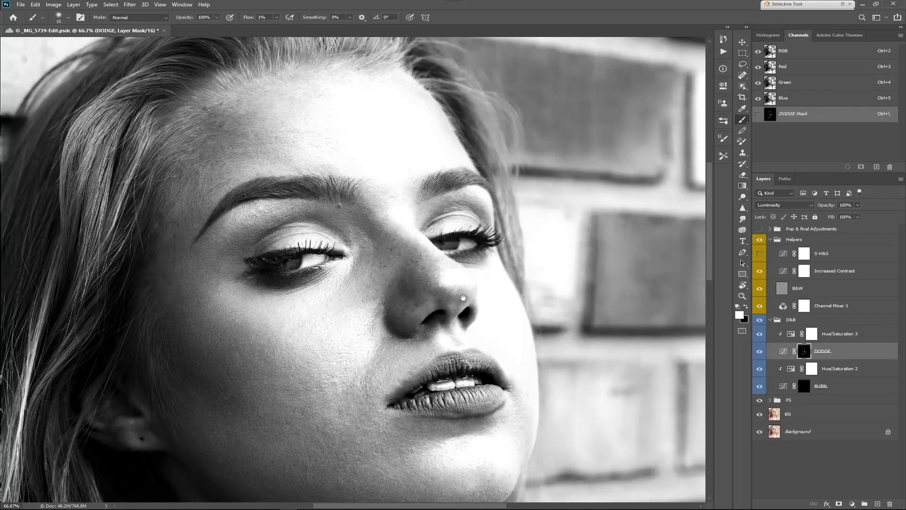
key("bracketleft")
left_click_drag(248, 125, 346, 146)
key("bracketright")
key("bracketright")
key("bracketright")
key("bracketright")
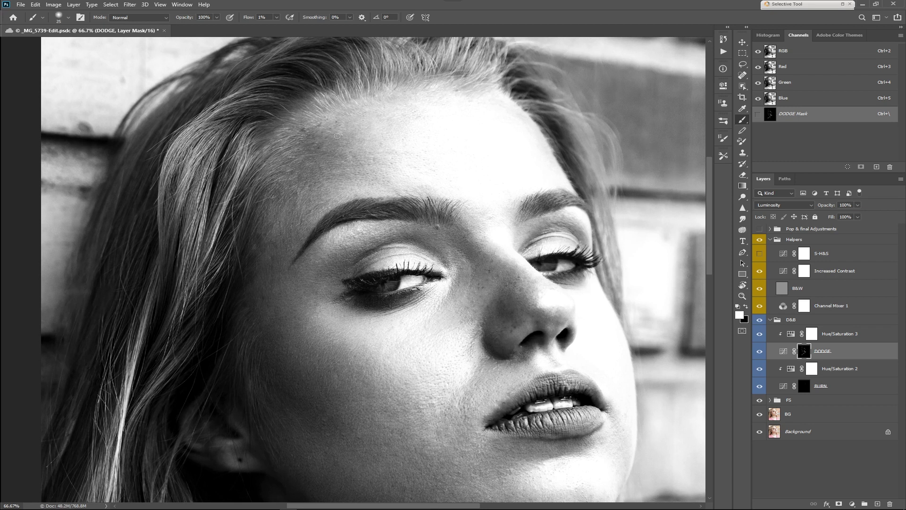
mouse_move(313, 145)
left_mouse_down()
mouse_move(295, 171)
mouse_move(316, 151)
mouse_move(278, 252)
mouse_move(260, 248)
mouse_move(283, 208)
mouse_move(274, 182)
mouse_move(279, 191)
mouse_move(316, 176)
left_mouse_up()
key("bracketleft")
Compare the portrait with the D&B group off and on, fit the whole image on screen and set the brush to 25 px.
left_click(759, 320)
left_click(759, 320)
key("ctrl+0")
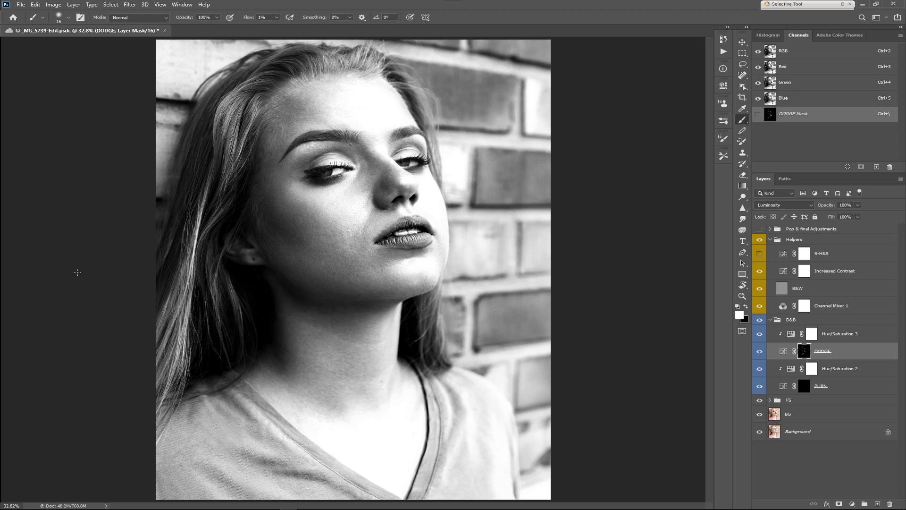
key("bracketright")
key("bracketleft")
Hide the Helpers group and compare the colour portrait with the D&B group switched off and back on.
left_click(758, 241)
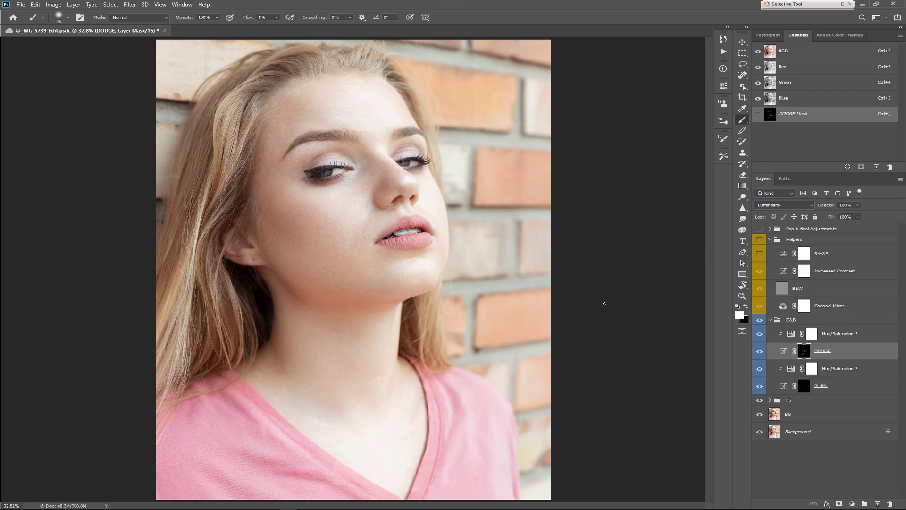
left_click(760, 321)
left_click(760, 320)
Inspect the DODGE mask and the BURN mask on their own, and return to the normal image view.
left_click(805, 352, "alt")
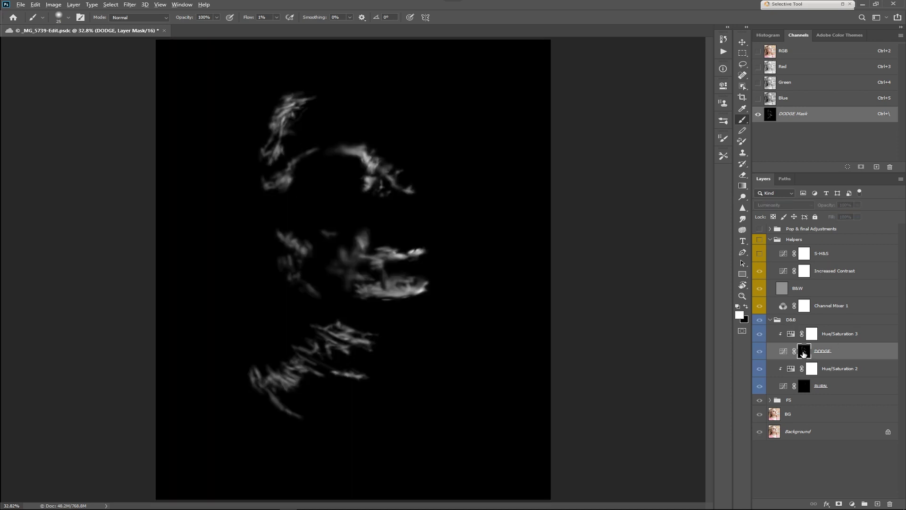
left_click(804, 351, "alt")
left_click(804, 386, "alt")
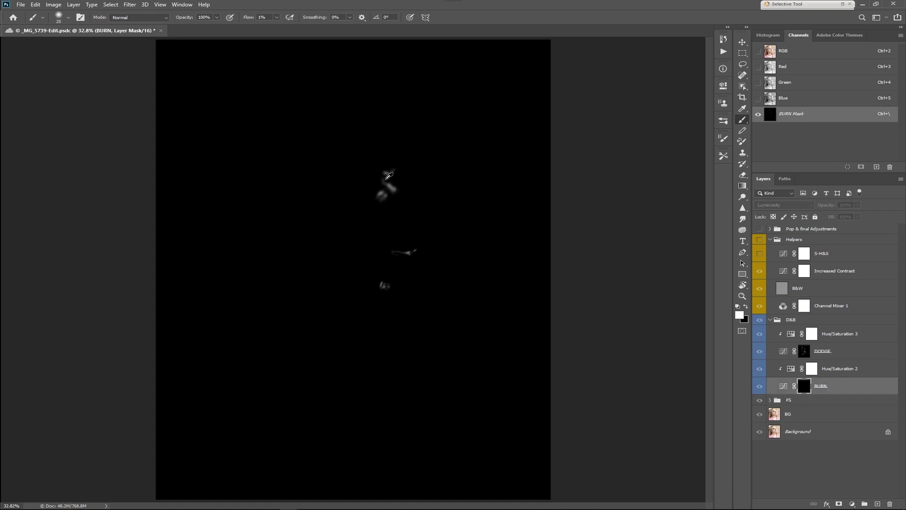
left_click(803, 392, "alt")
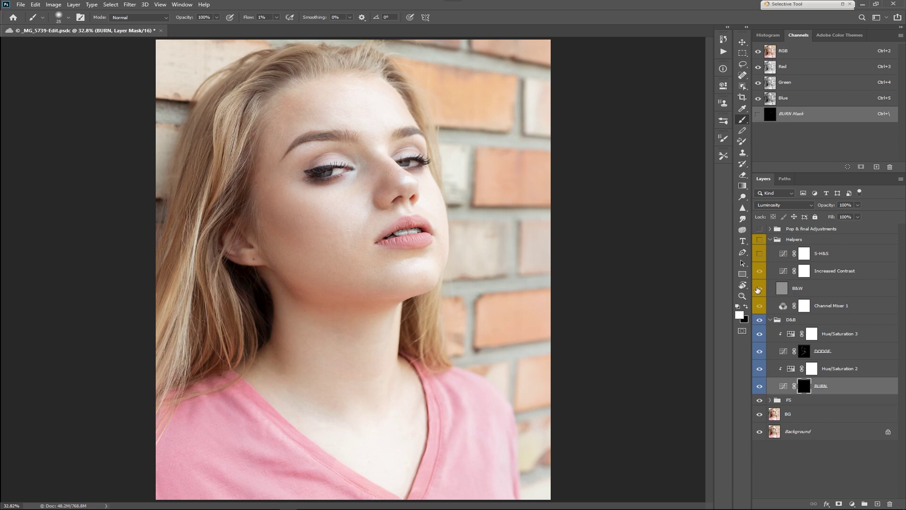
Show the Helpers group again and dodge the small dark patches around the mouth on the DODGE mask with a smaller brush.
left_click(759, 240)
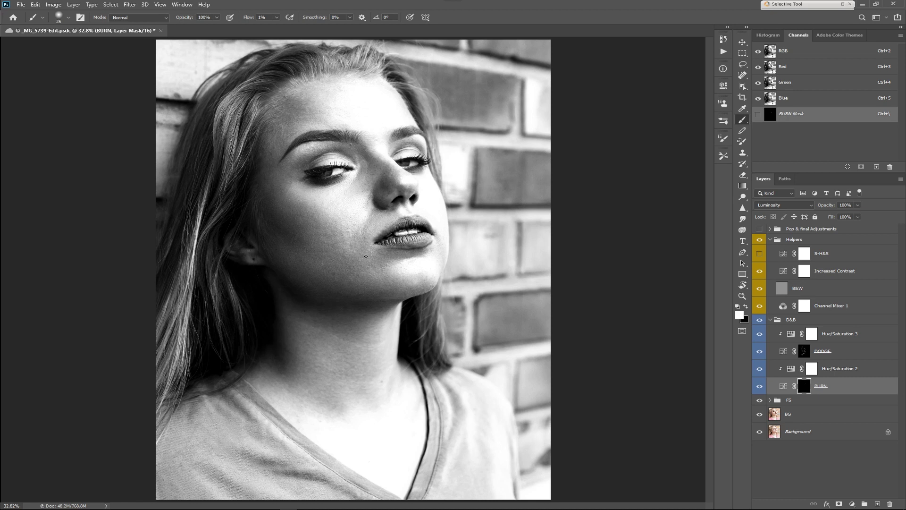
left_click(805, 354)
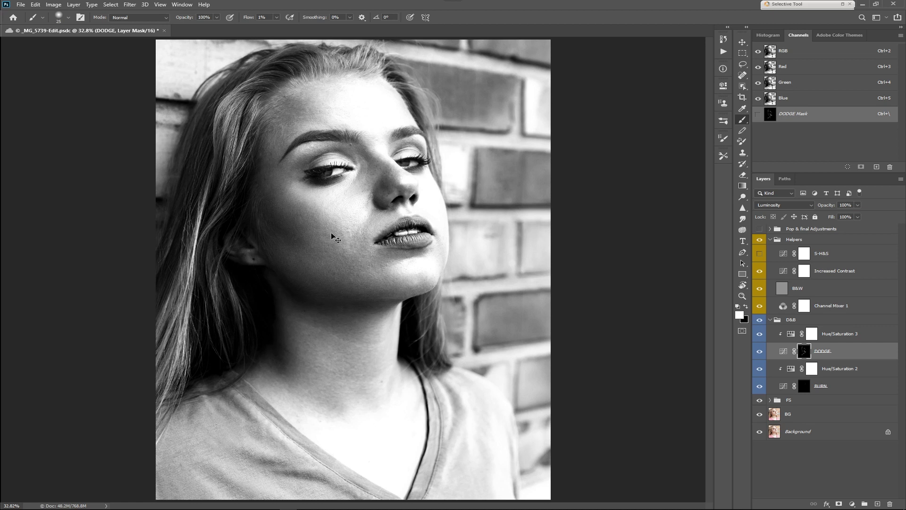
scroll(330, 233, "up", 5)
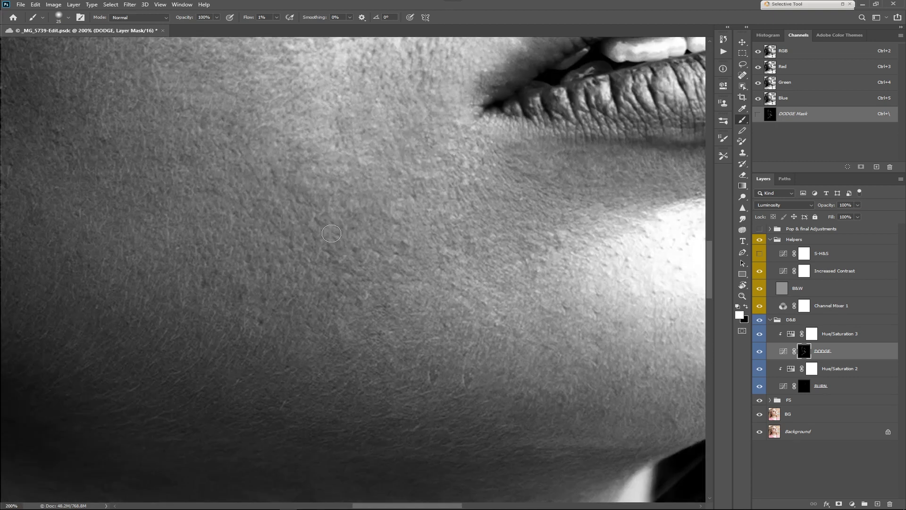
key("ctrl+minus")
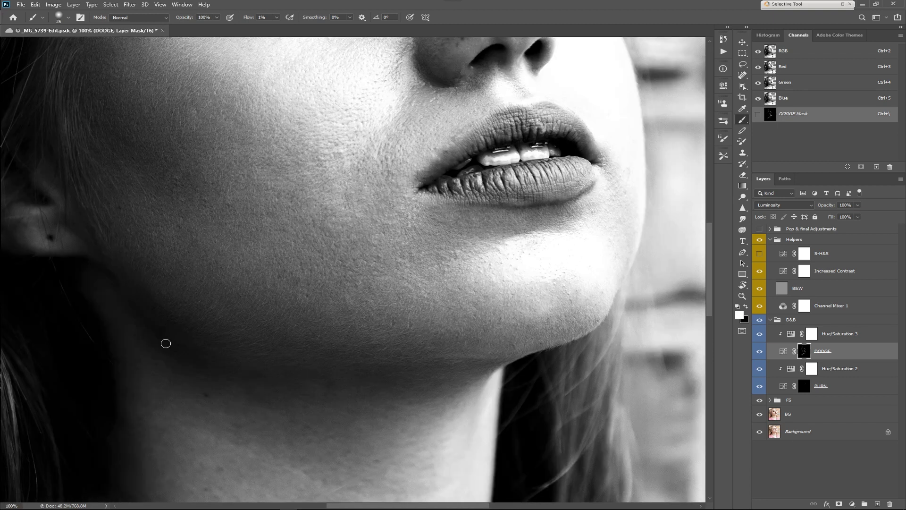
left_click_drag(500, 189, 375, 315)
key("bracketleft")
key("bracketleft")
key("bracketleft")
key("bracketleft")
key("bracketleft")
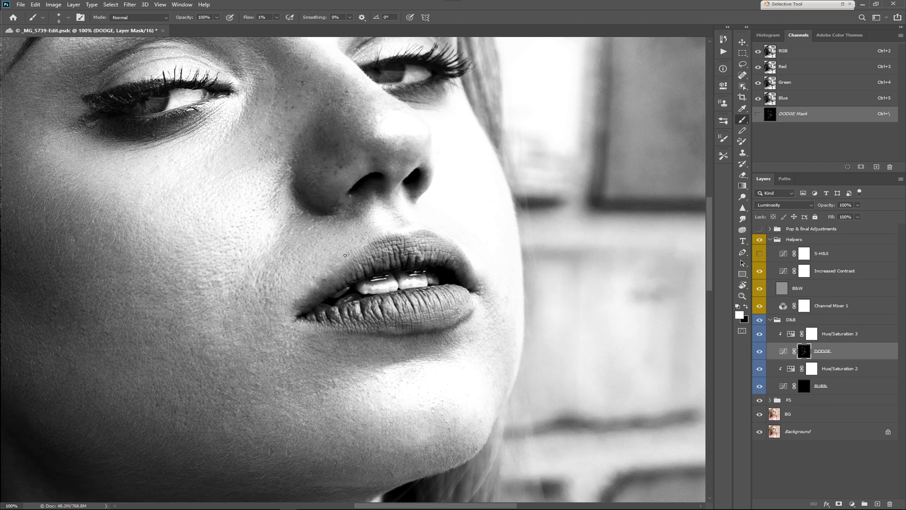
scroll(448, 279, "down", 3)
scroll(449, 278, "right", 2)
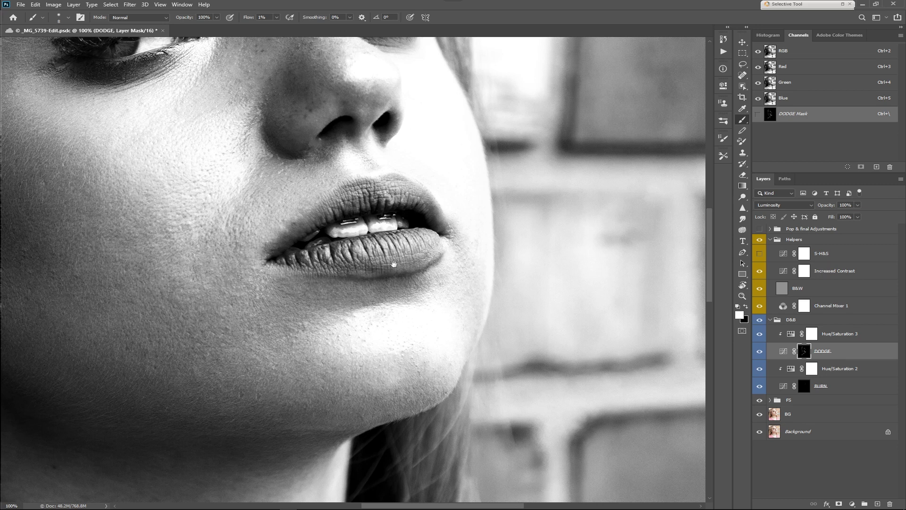
scroll(394, 264, "up", 2)
scroll(394, 265, "right", 2)
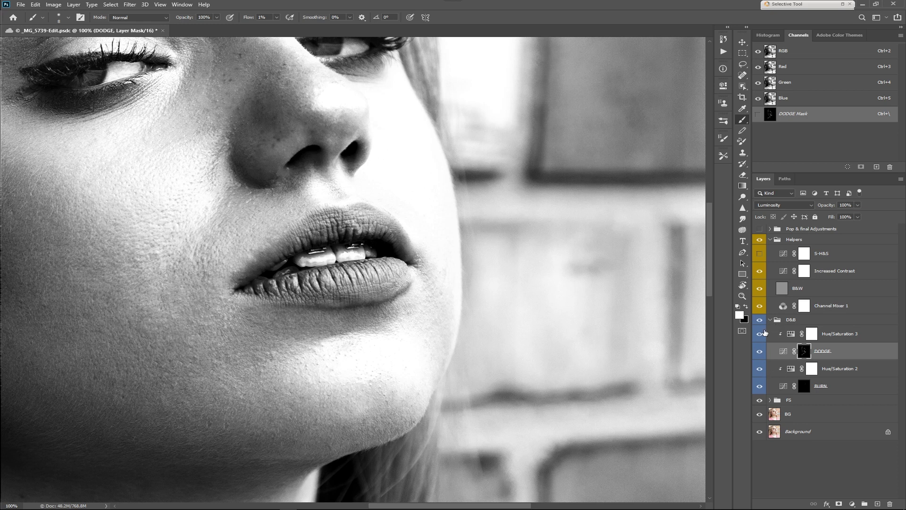
Compare the portrait with the DODGE layer switched off and on, and inspect the face at a smaller zoom level.
left_click(760, 352)
left_click(759, 353)
left_click(760, 352)
left_click(763, 352)
mouse_move(283, 201)
left_mouse_down()
mouse_move(390, 265)
mouse_move(388, 249)
left_mouse_up()
key("ctrl+minus")
key("ctrl+minus")
key("ctrl+minus")
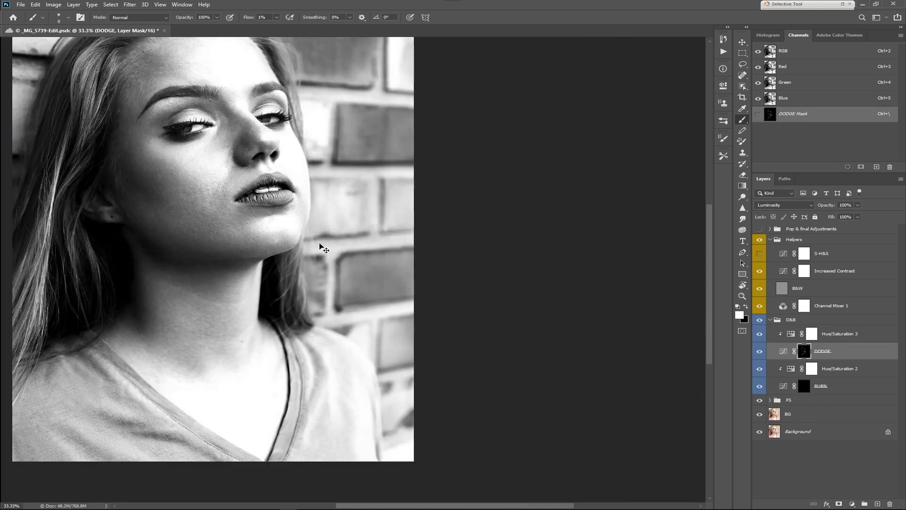
key("ctrl+plus")
left_click_drag(296, 186, 440, 244)
key("ctrl+minus")
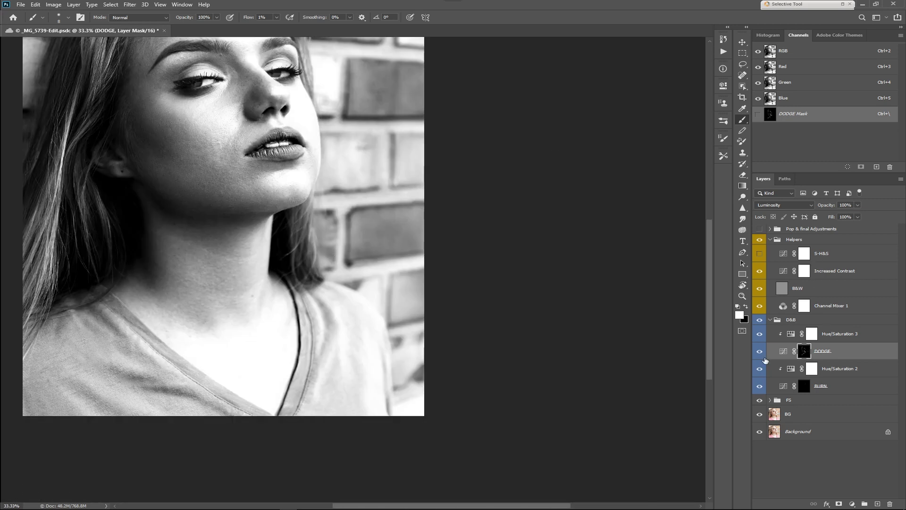
Hide the Channel Mixer 1 helper and dodge the uneven patches on the face with a brush of about 25 to 30 px.
key("bracketright")
key("bracketright")
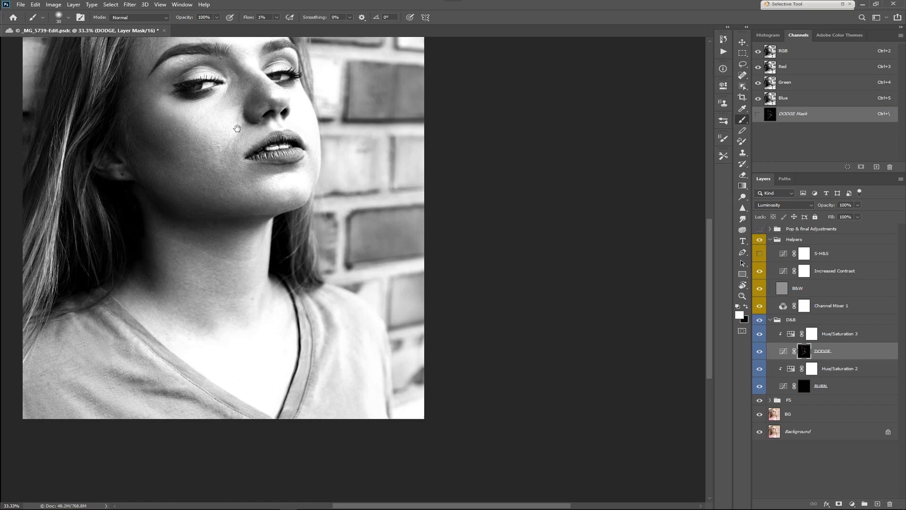
left_click_drag(205, 112, 275, 128)
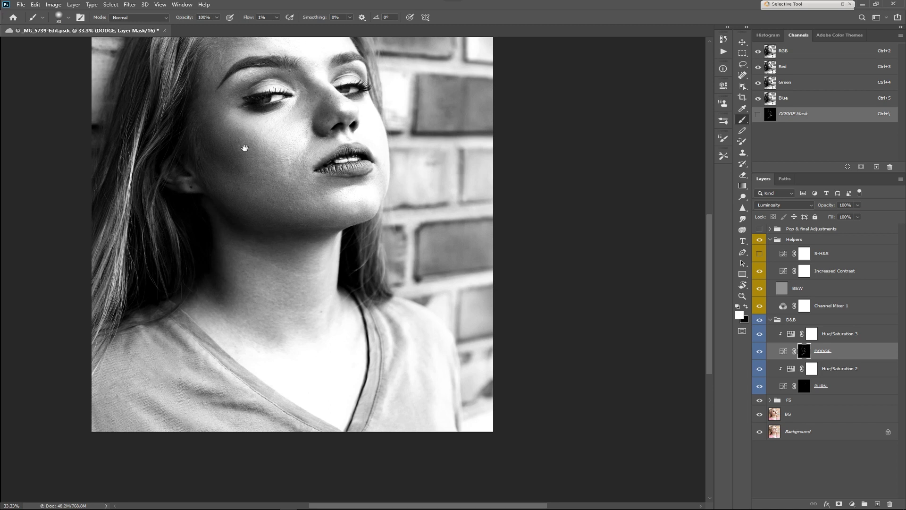
left_click_drag(245, 145, 287, 173)
left_click(759, 307)
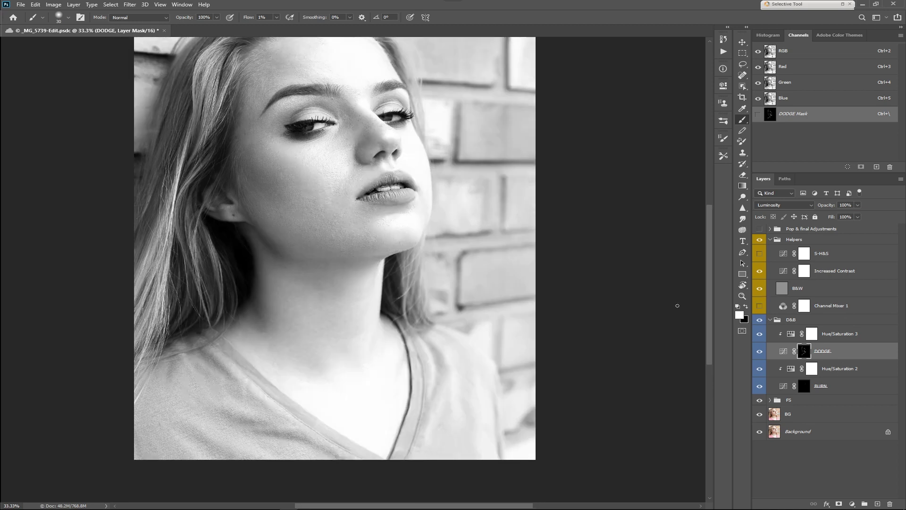
left_click_drag(327, 194, 327, 204)
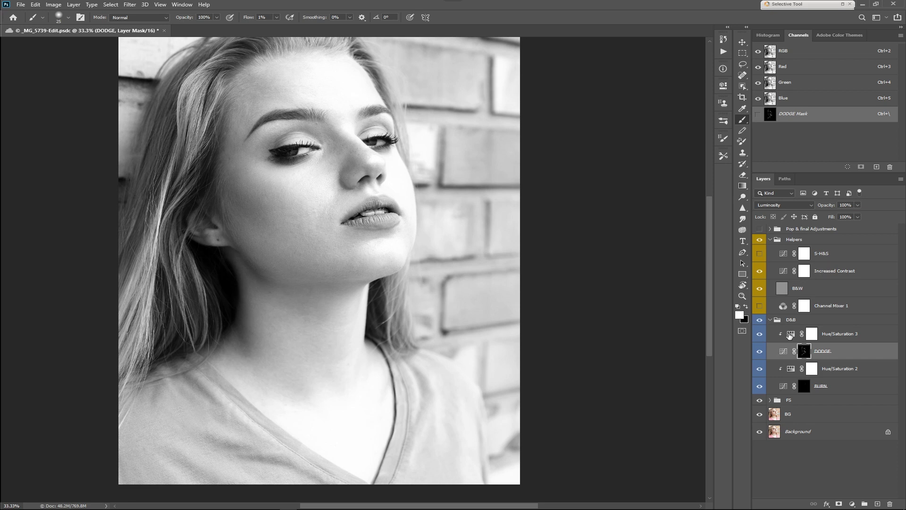
Compare the black-and-white portrait with the D&B group switched off and on several times.
left_click(759, 321)
left_click(760, 321)
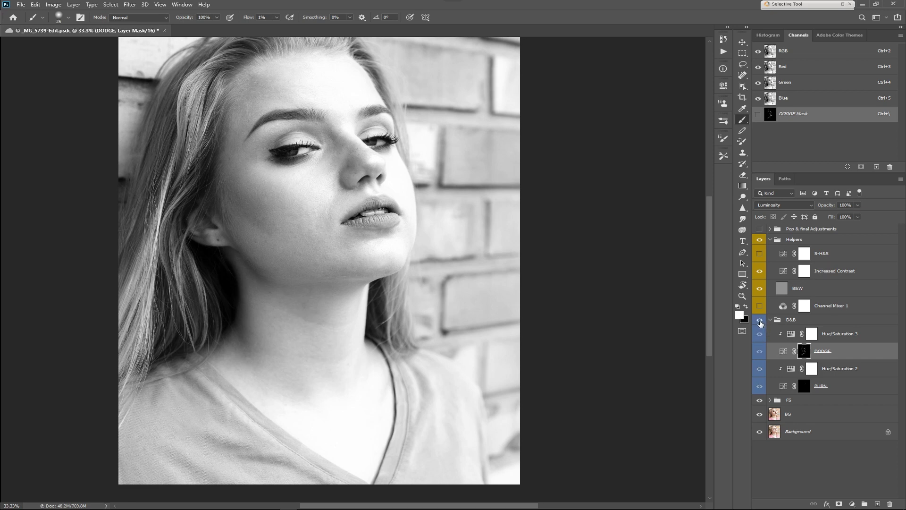
left_click(761, 322)
left_click(761, 321)
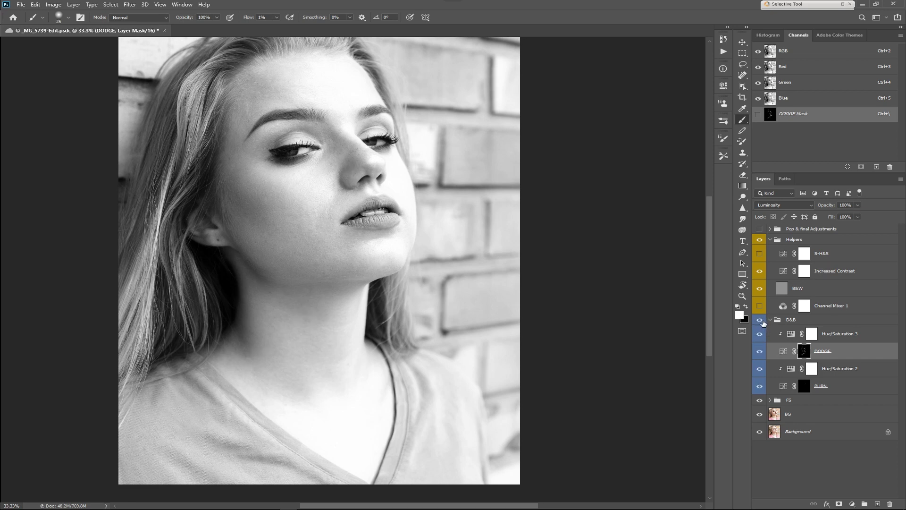
left_click(761, 322)
left_click(762, 322)
Hide the Increased Contrast helper, show the S-H&S curve instead and centre the portrait in this solarized view.
left_click(760, 272)
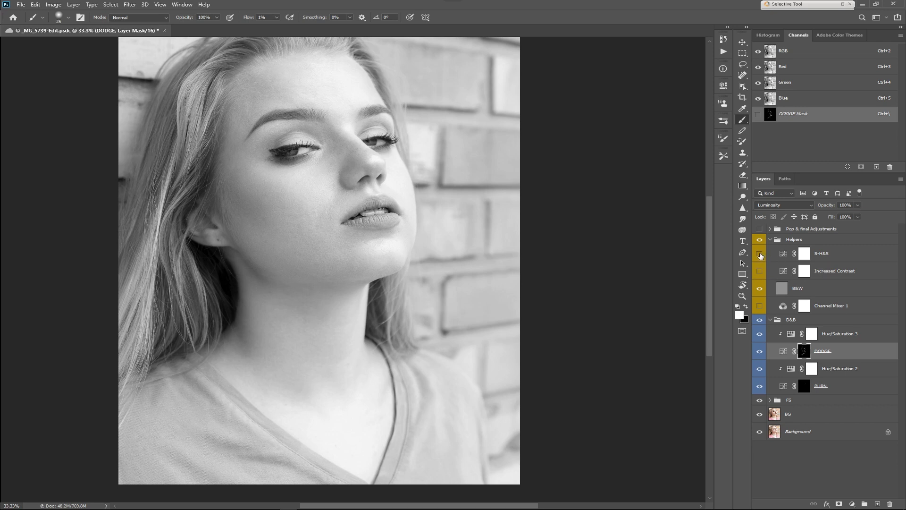
left_click(759, 255)
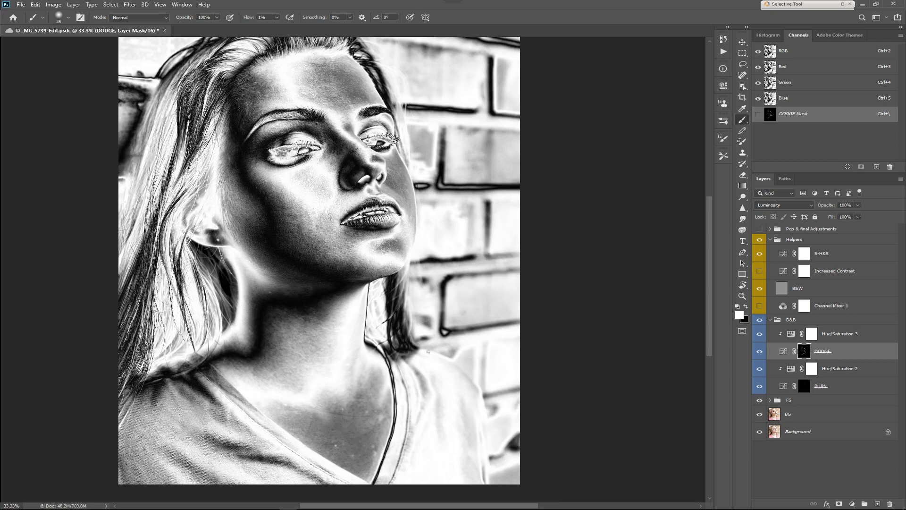
left_click_drag(415, 360, 390, 354)
left_click_drag(301, 212, 306, 260)
left_click_drag(387, 294, 391, 280)
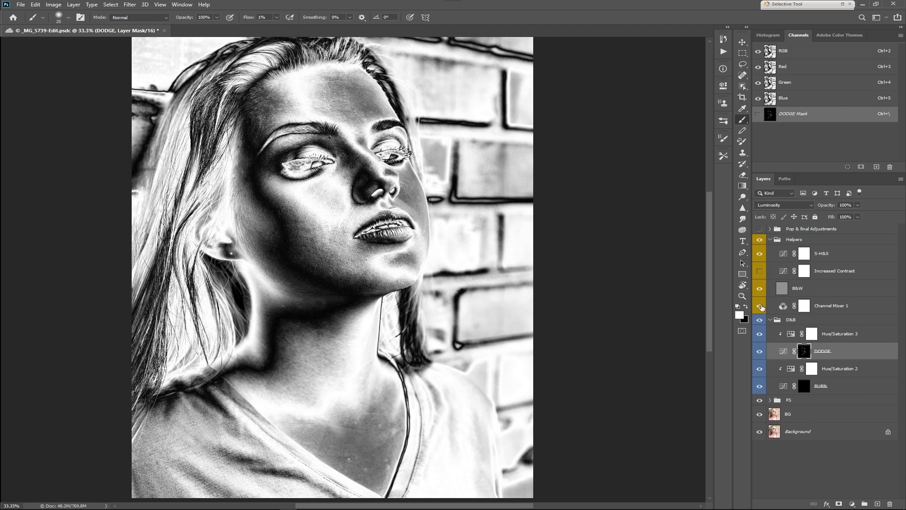
Compare the S-H&S view with Channel Mixer 1 on and off, and with Increased Contrast on and off.
left_click(760, 305)
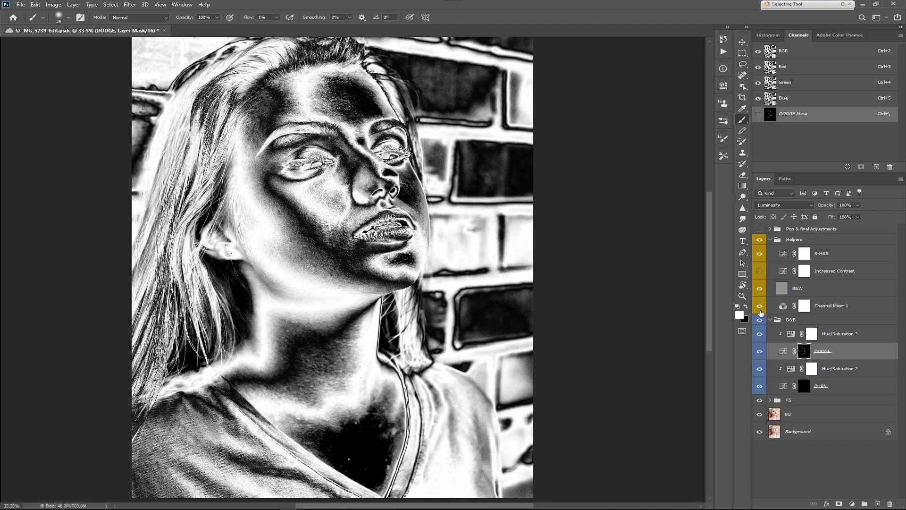
left_click(760, 307)
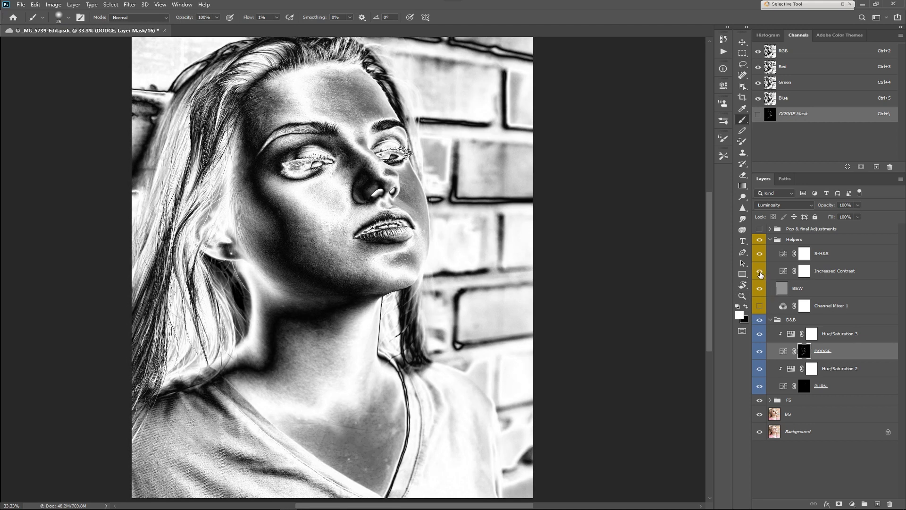
left_click(760, 271)
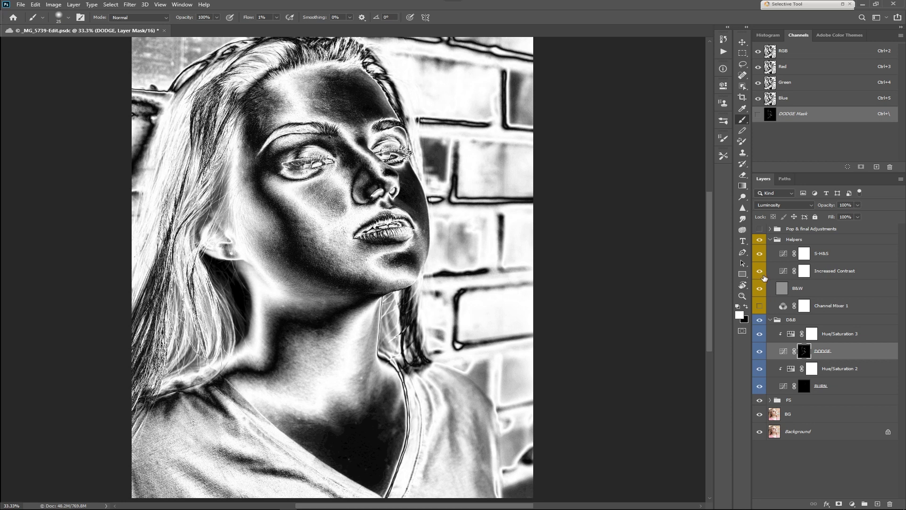
left_click(761, 273)
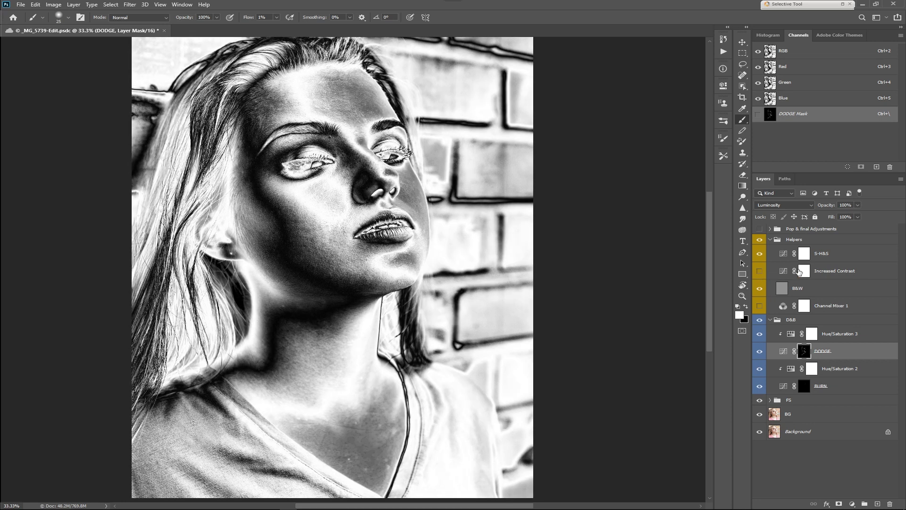
Save the document and dodge the dark patches on the cheek on the DODGE mask with a brush of 25 to 35 px.
left_click(817, 259)
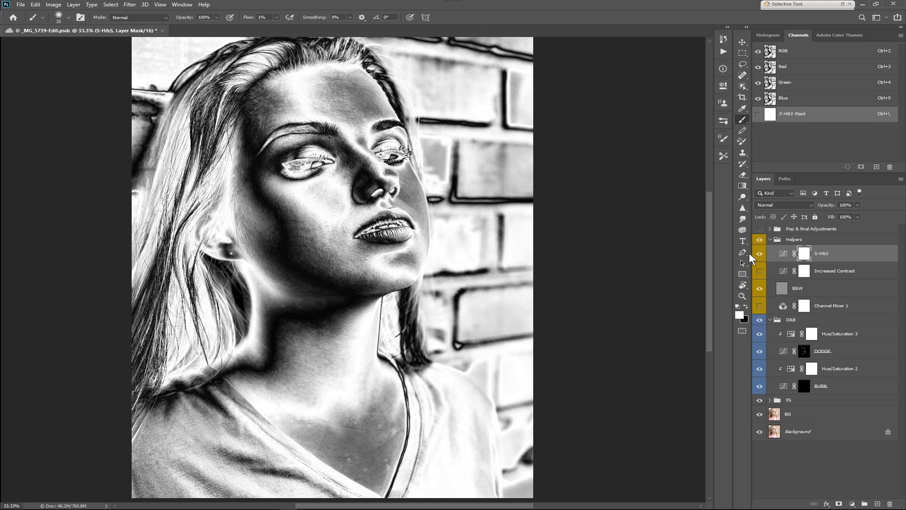
key("ctrl+s")
left_click(804, 351)
left_click(783, 386)
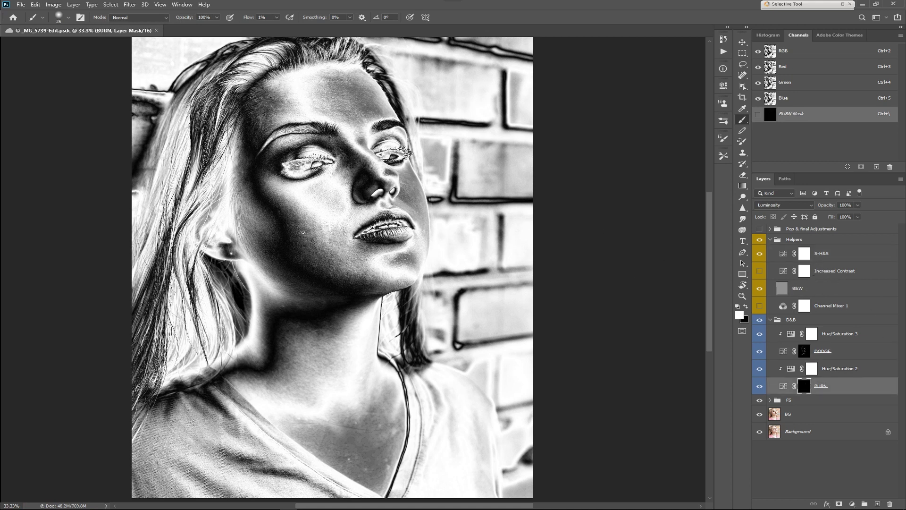
key("bracketright")
left_click(805, 355)
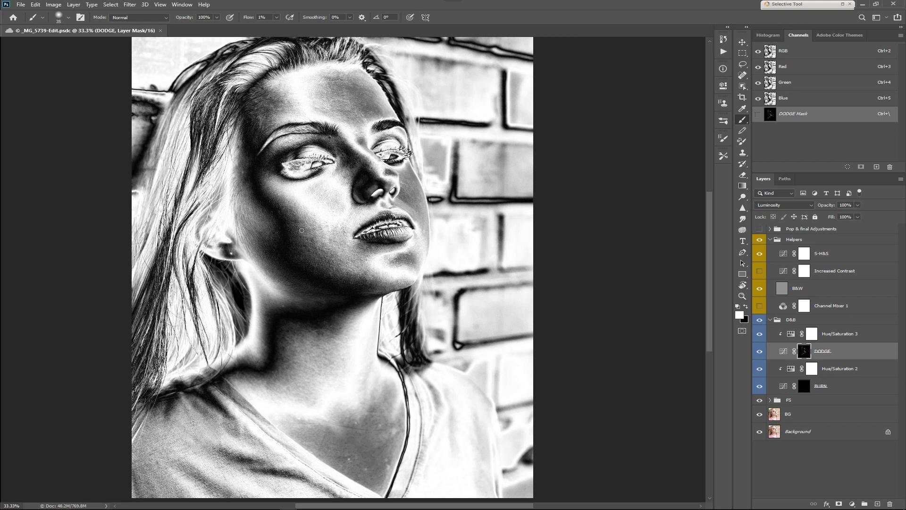
mouse_move(315, 230)
left_mouse_down()
mouse_move(306, 240)
mouse_move(299, 217)
left_mouse_up()
key("bracketleft")
key("bracketleft")
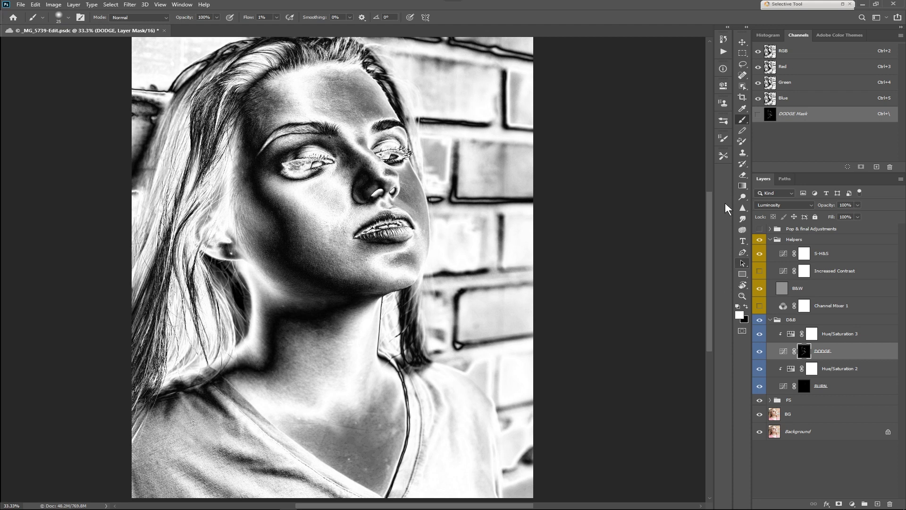
Check the portrait with the Helpers group off and on, and dodge uneven patches along the jaw on the DODGE mask.
left_click(760, 239)
left_click(759, 240)
left_click(805, 387)
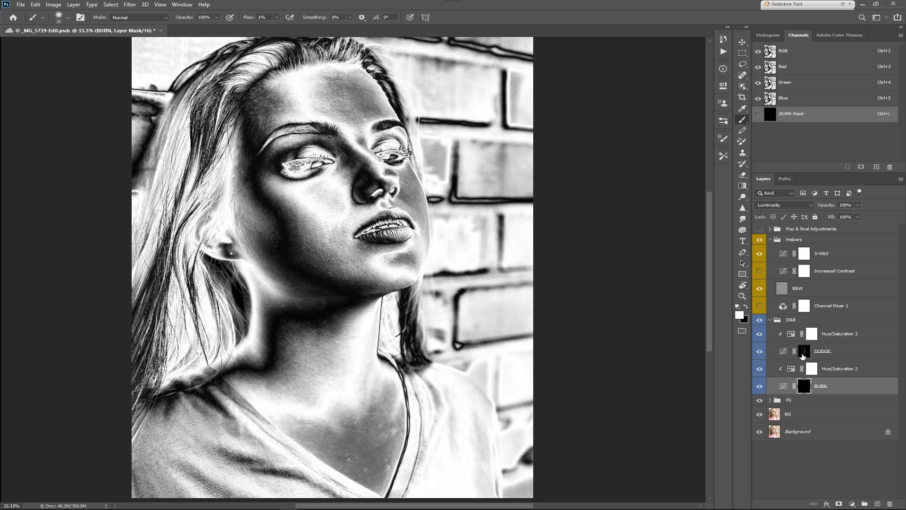
left_click(804, 350)
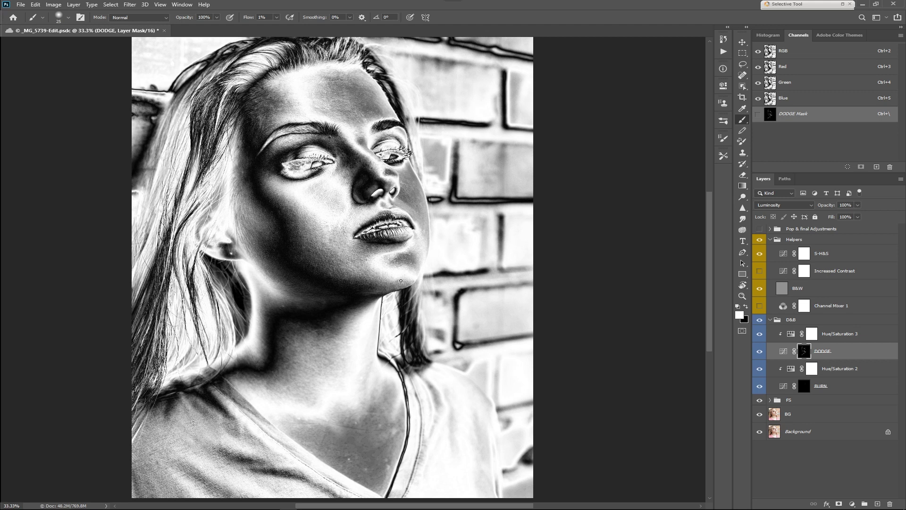
left_click_drag(331, 191, 371, 287)
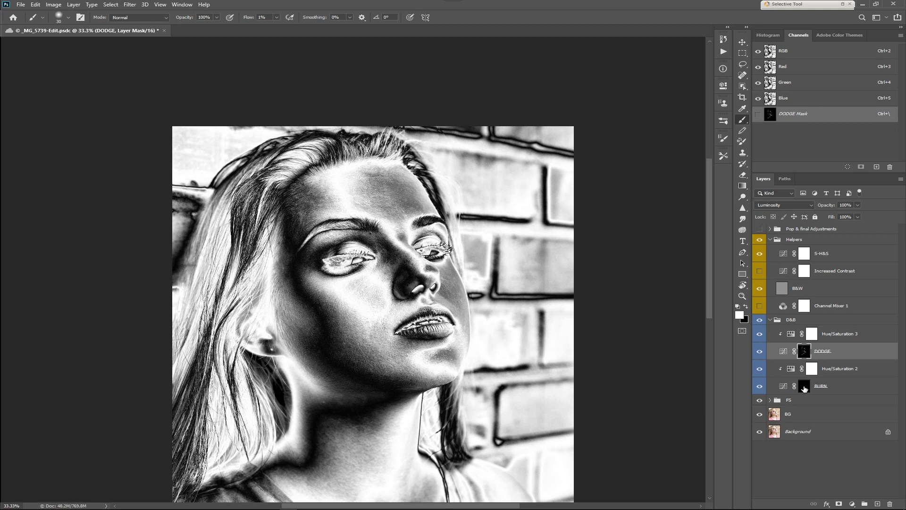
Burn the uneven patches on the forehead and nose on the BURN mask with a brush of 20 to 30 px.
left_click(804, 386)
key("bracketleft")
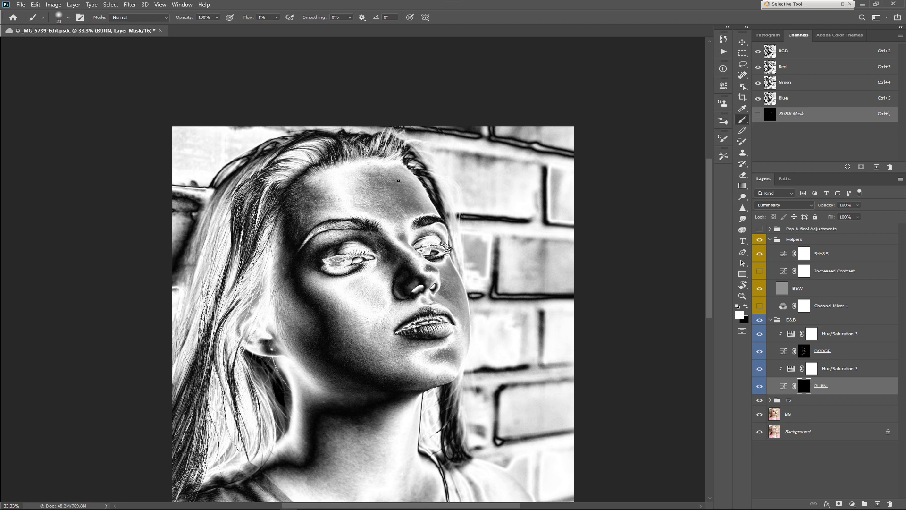
key("bracketright")
left_click_drag(396, 257, 408, 213)
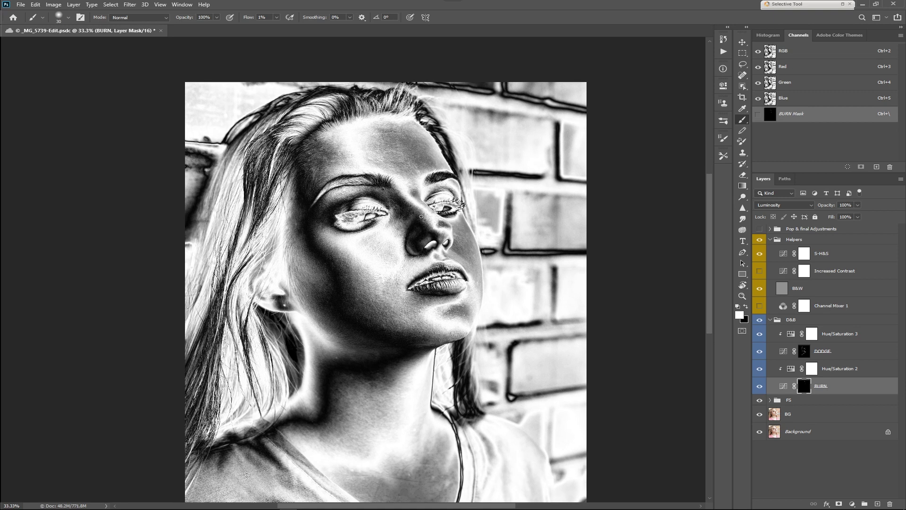
Burn the uneven patches on the upper chest on the BURN mask with a brush of 40 to 50 px.
left_click_drag(411, 225, 424, 180)
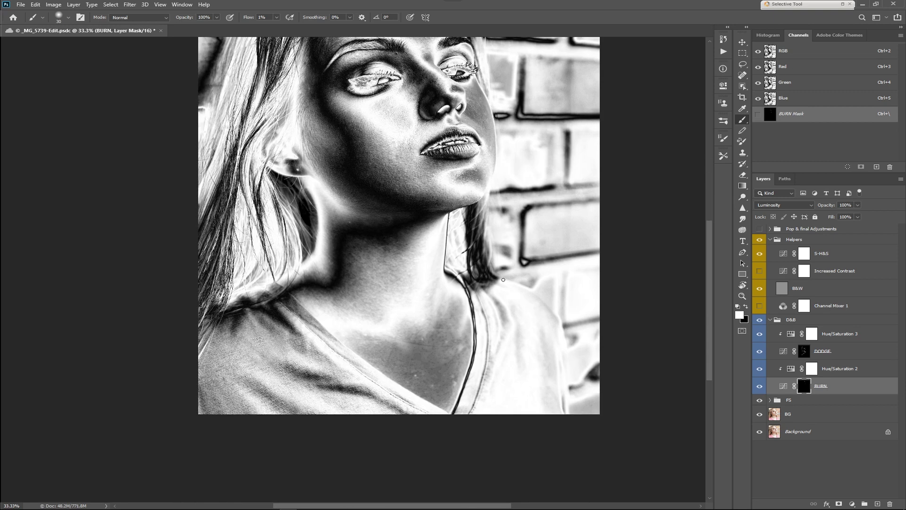
key("ctrl+minus")
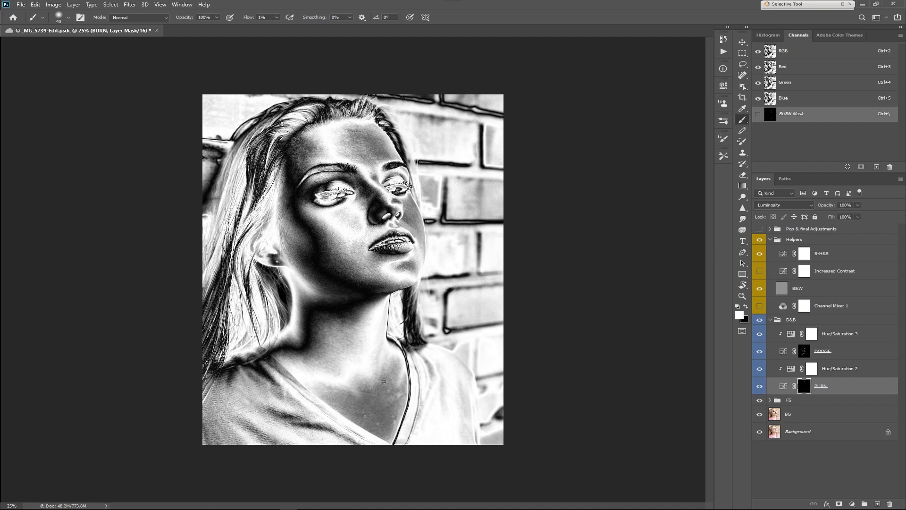
key("bracketright")
Select the D&B group, then collapse and hide the Helpers group to return to the colour portrait.
left_click(779, 320)
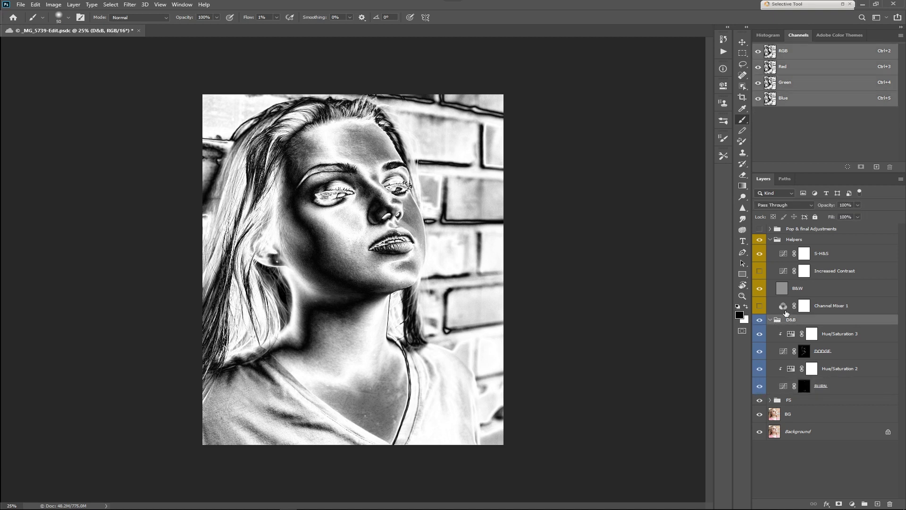
left_click(770, 239)
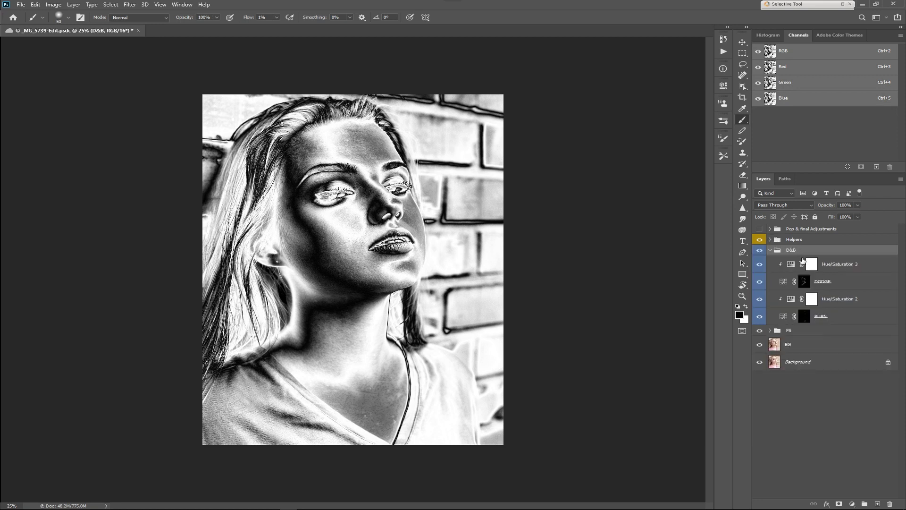
left_click(759, 239)
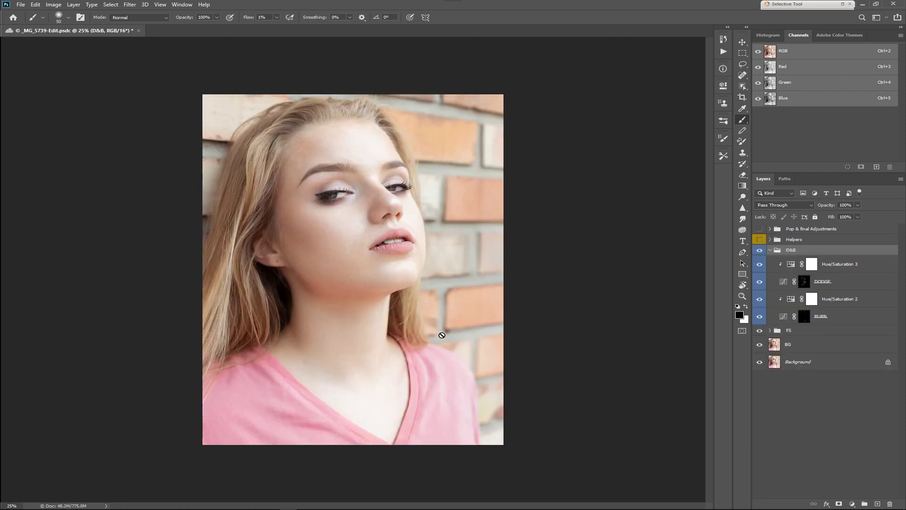